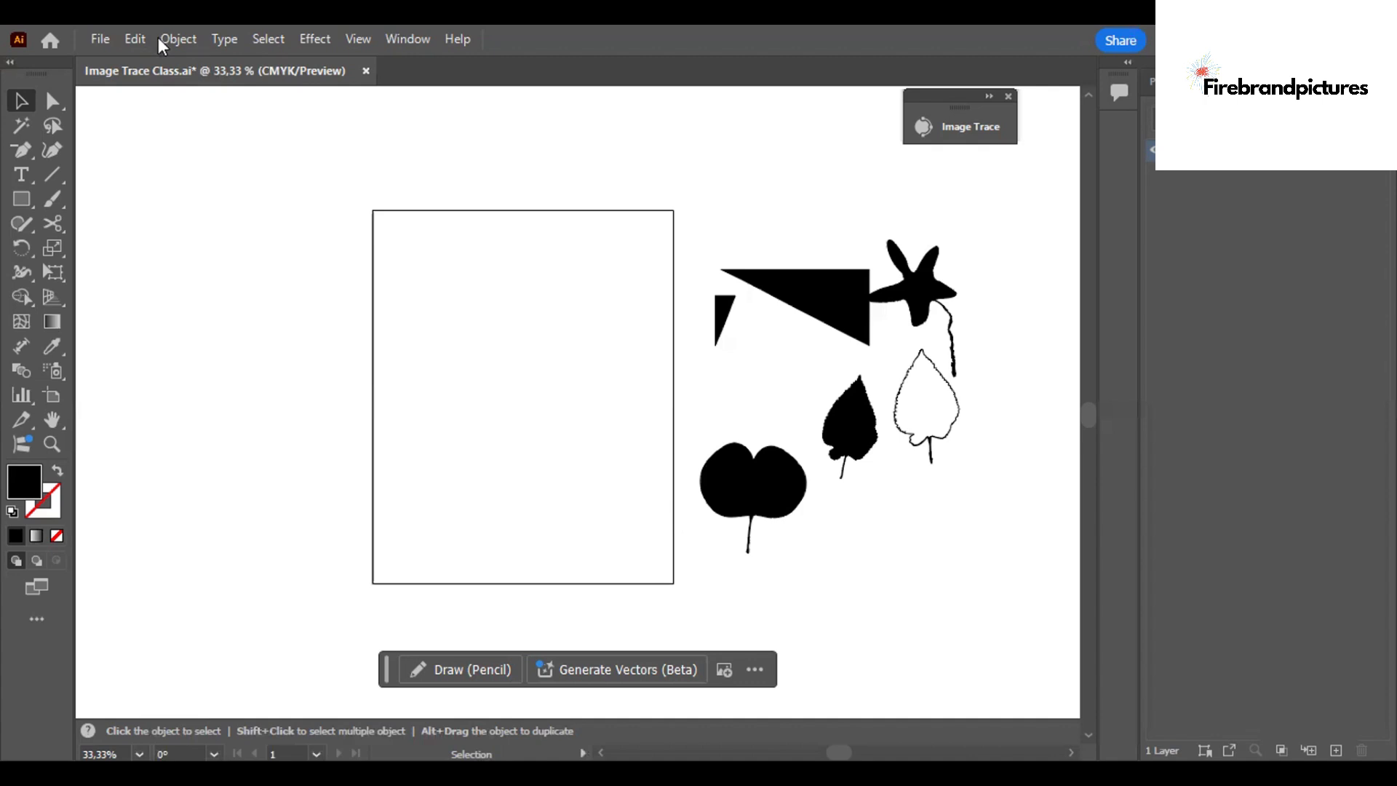
Try the other brightness levels and canvas color in the User Interface preferences, ending with the second-darkest brightness and a White canvas.
{"action": "left_click", "coordinate": [133, 40]}
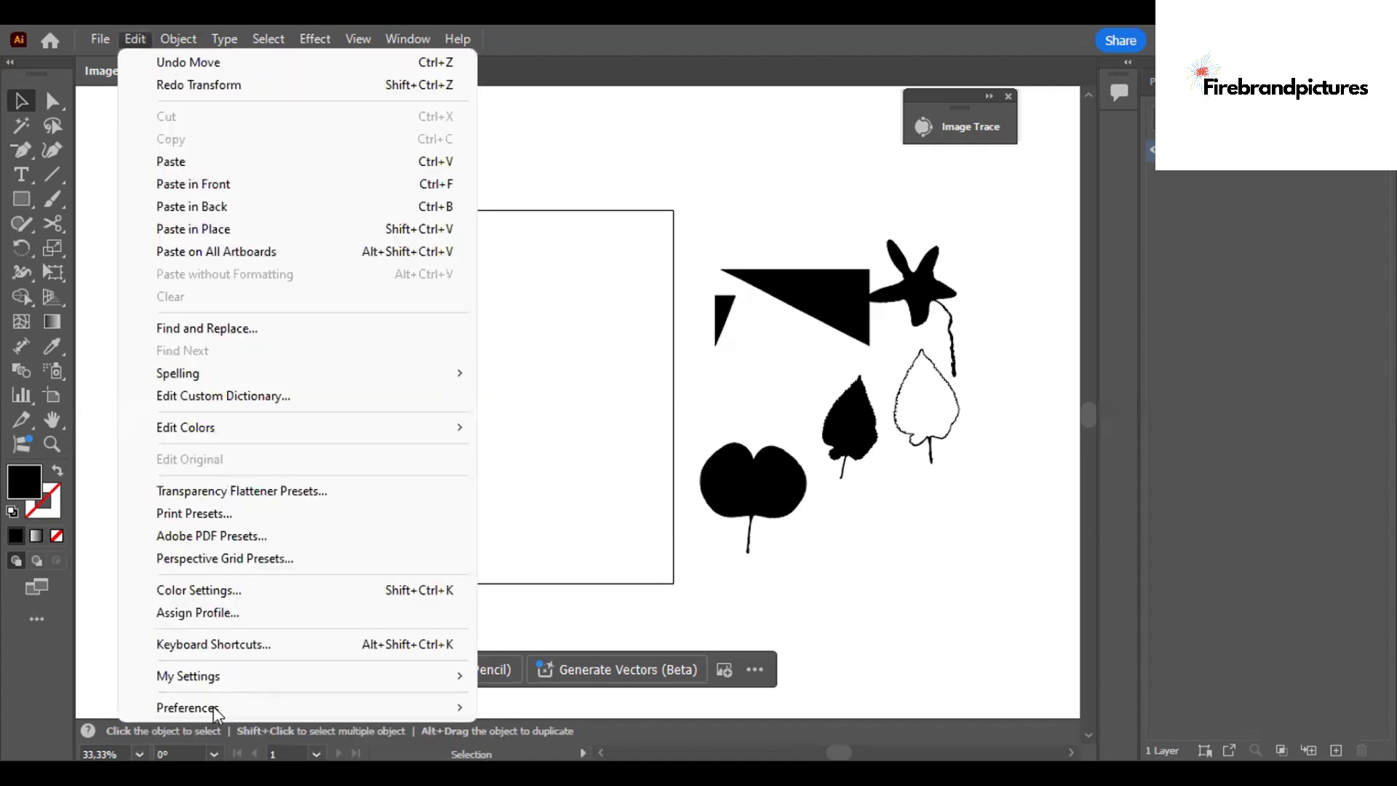
{"action": "mouse_move", "coordinate": [212, 707]}
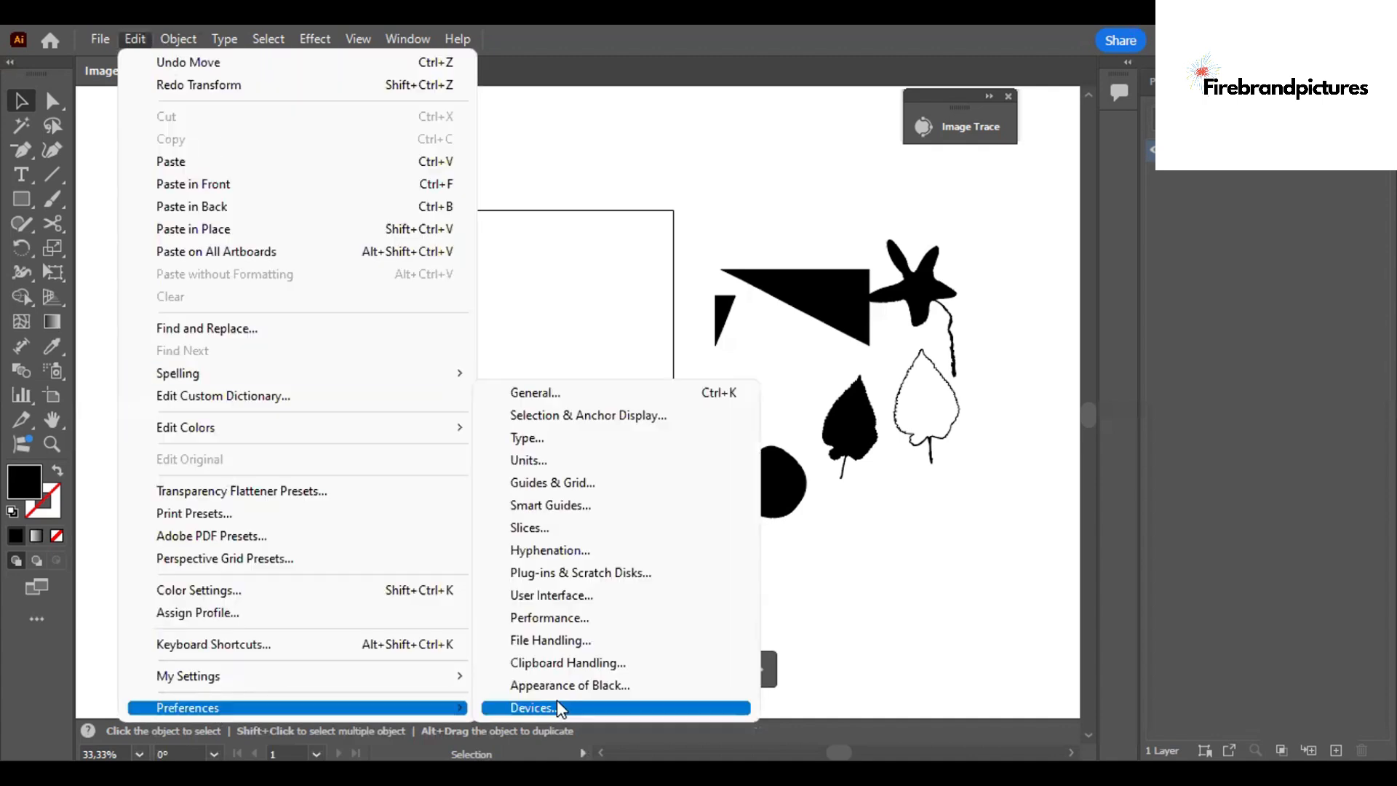
{"action": "left_click", "coordinate": [579, 597]}
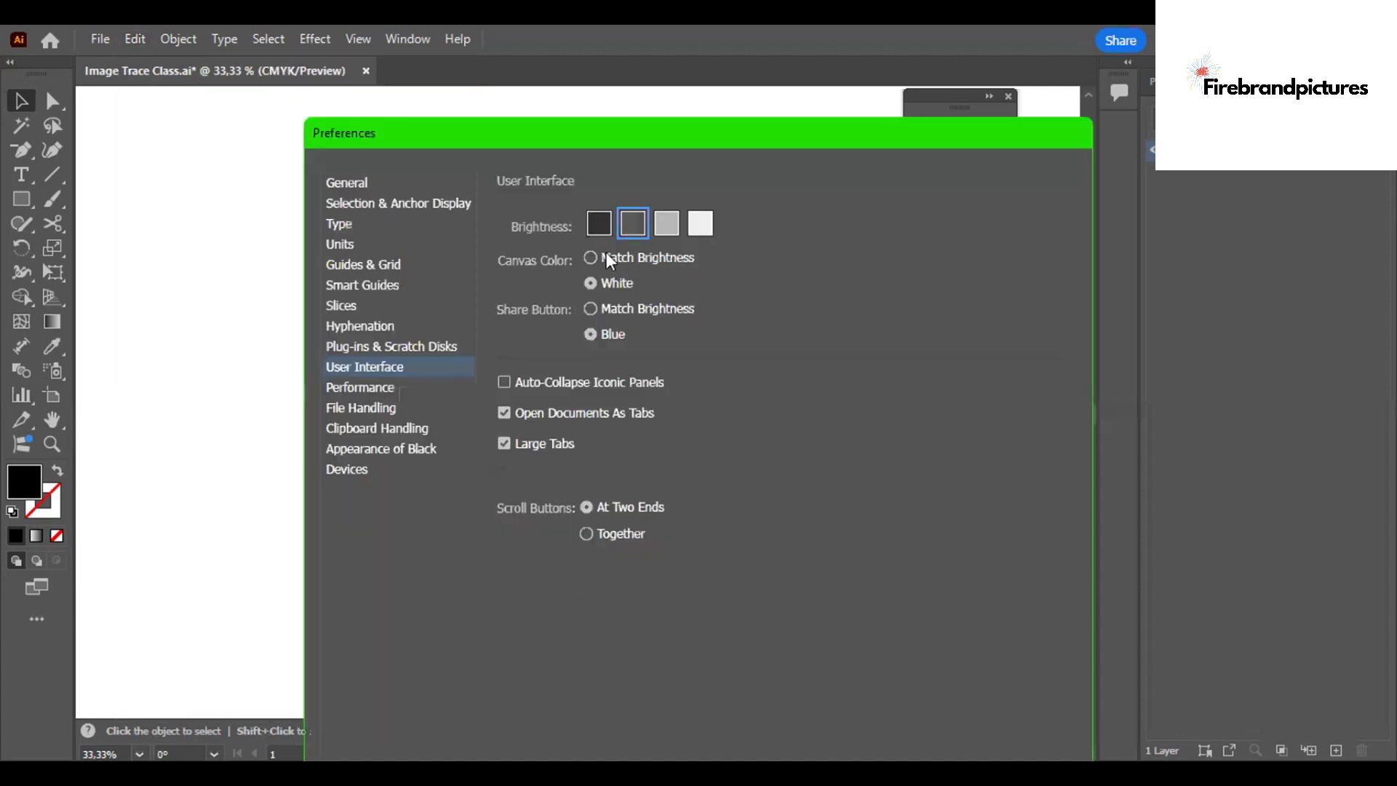
{"action": "left_click", "coordinate": [668, 224]}
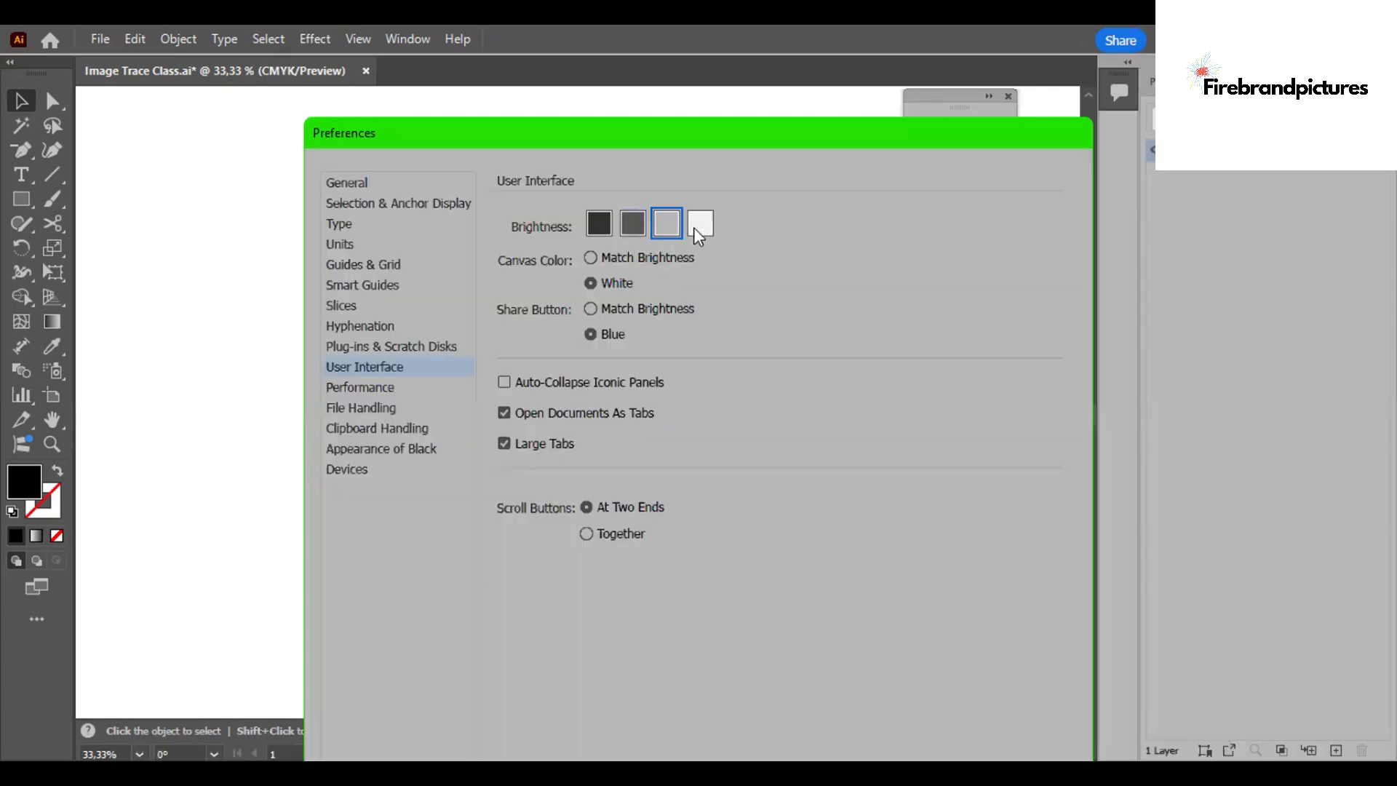
{"action": "left_click", "coordinate": [698, 224]}
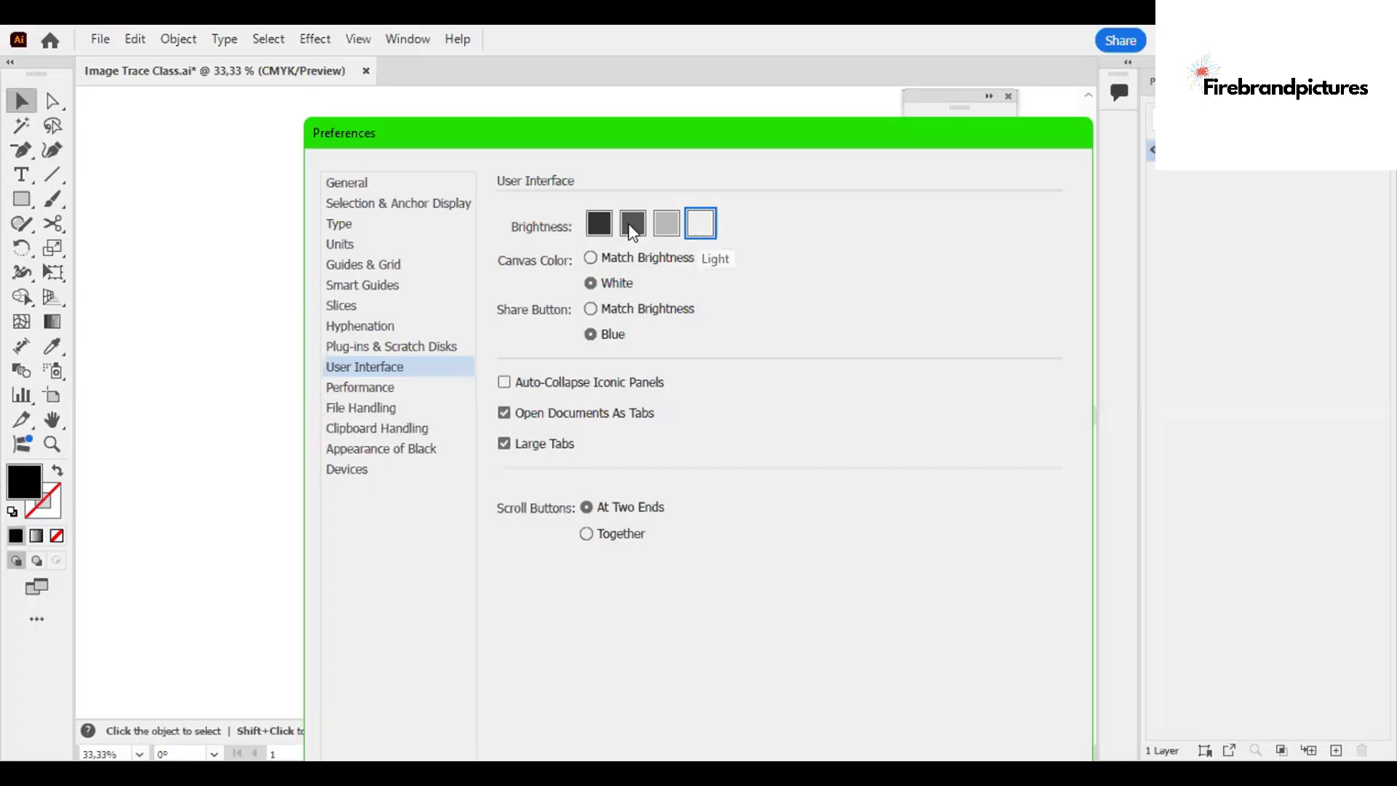
{"action": "left_click", "coordinate": [633, 226]}
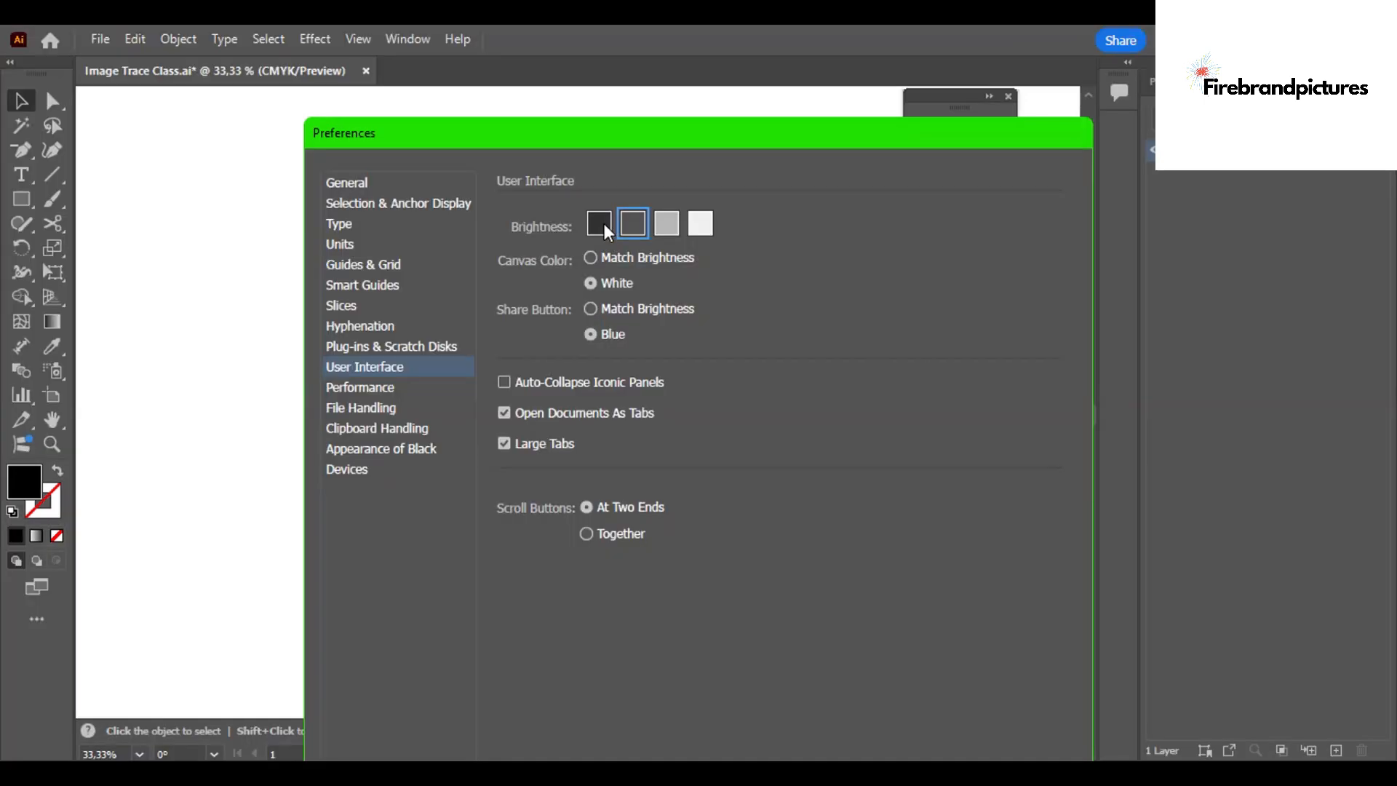
{"action": "left_click", "coordinate": [604, 224]}
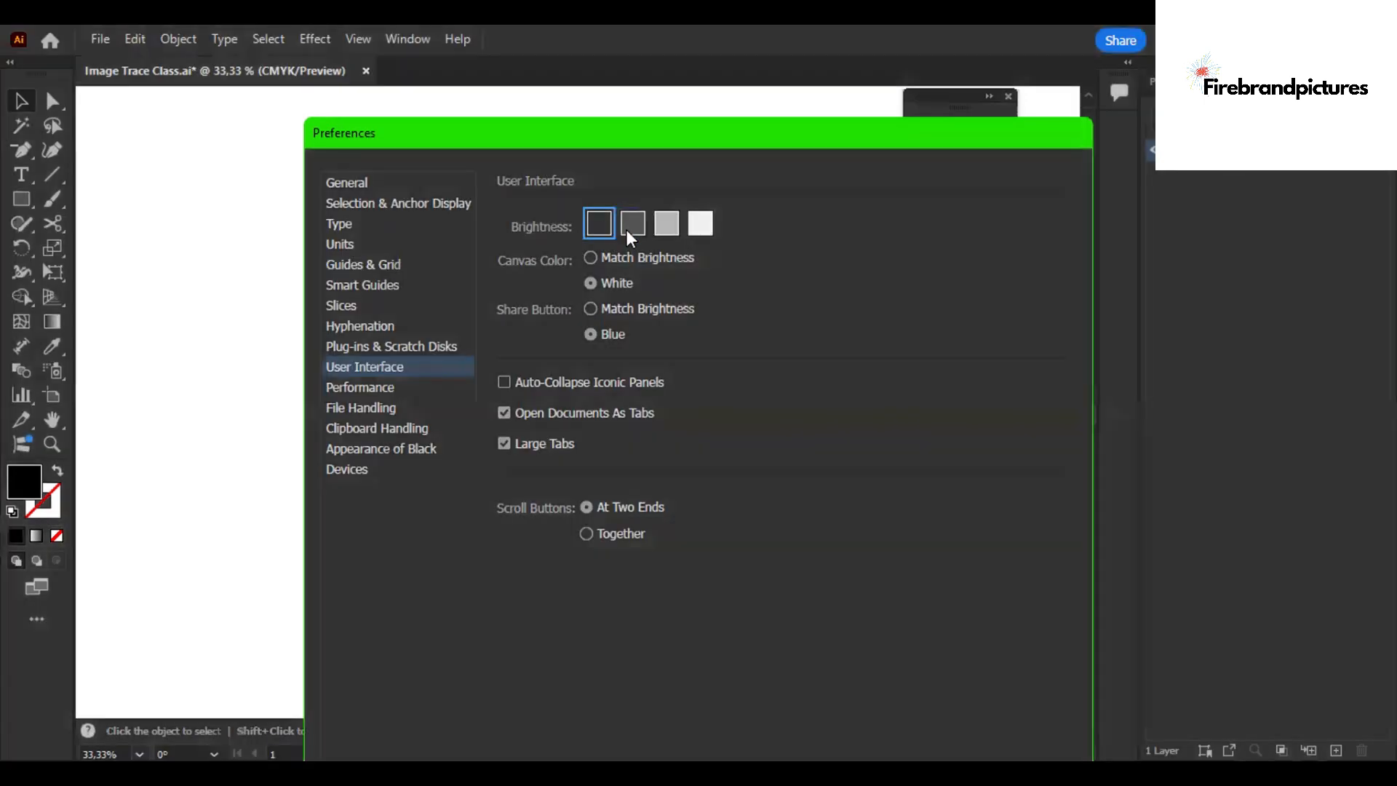
{"action": "left_click", "coordinate": [631, 227]}
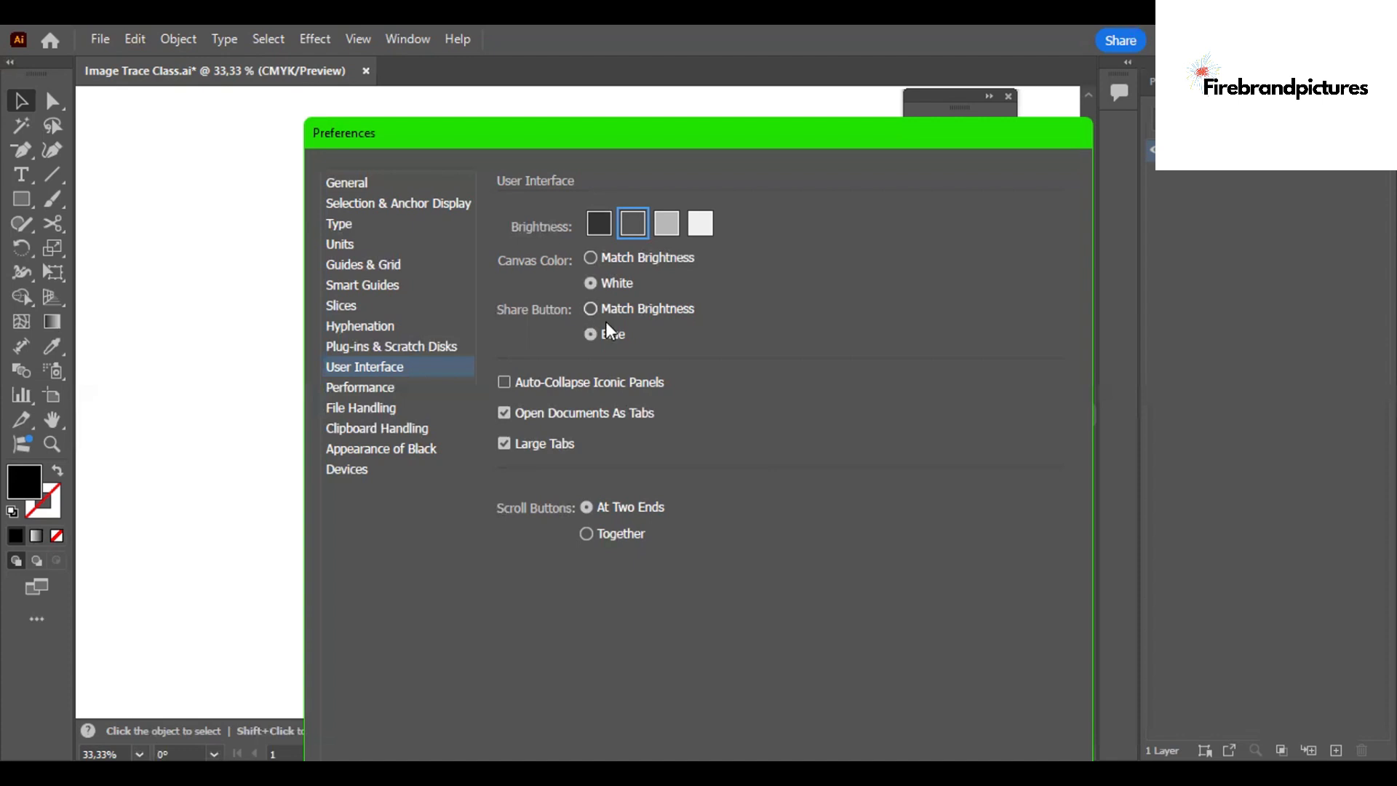
{"action": "left_click", "coordinate": [591, 258]}
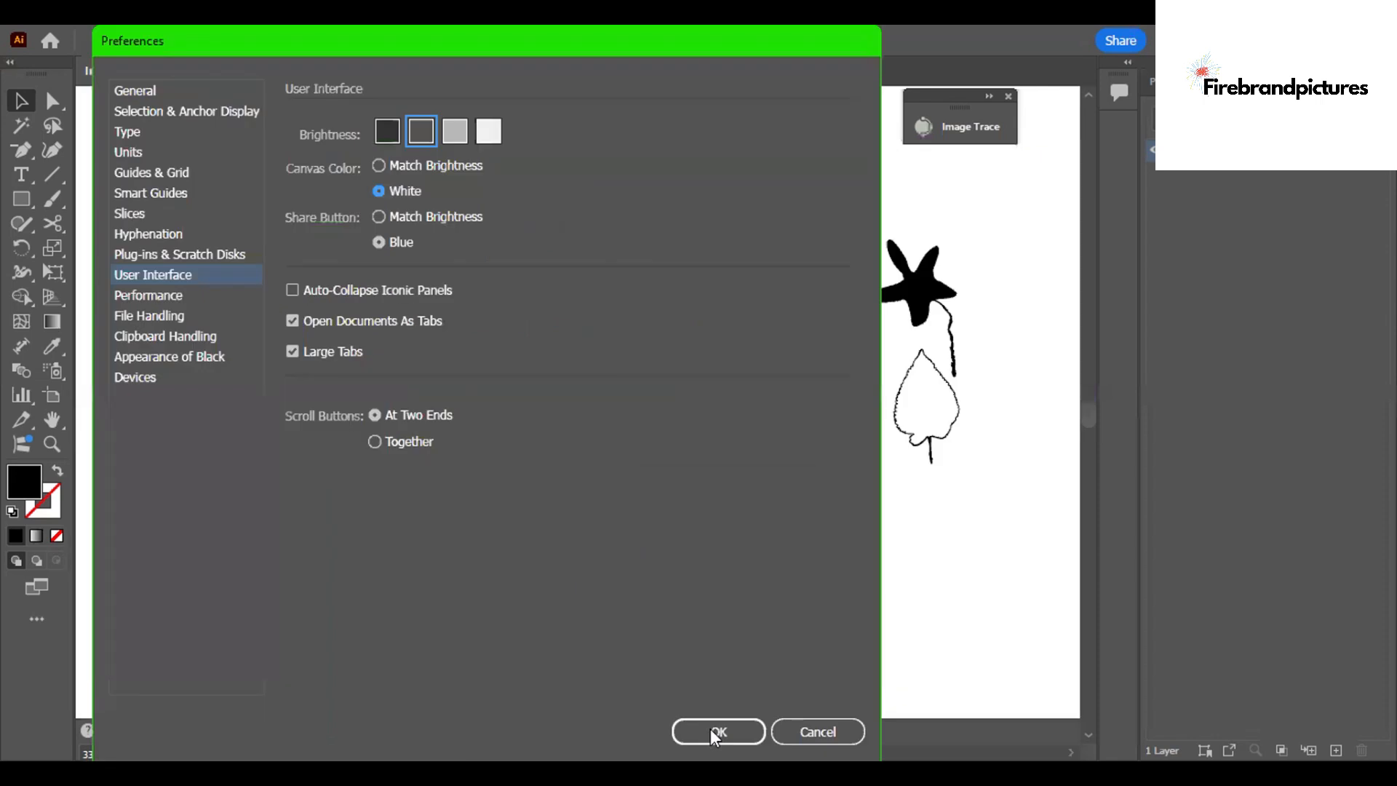
{"action": "key", "text": "Return"}
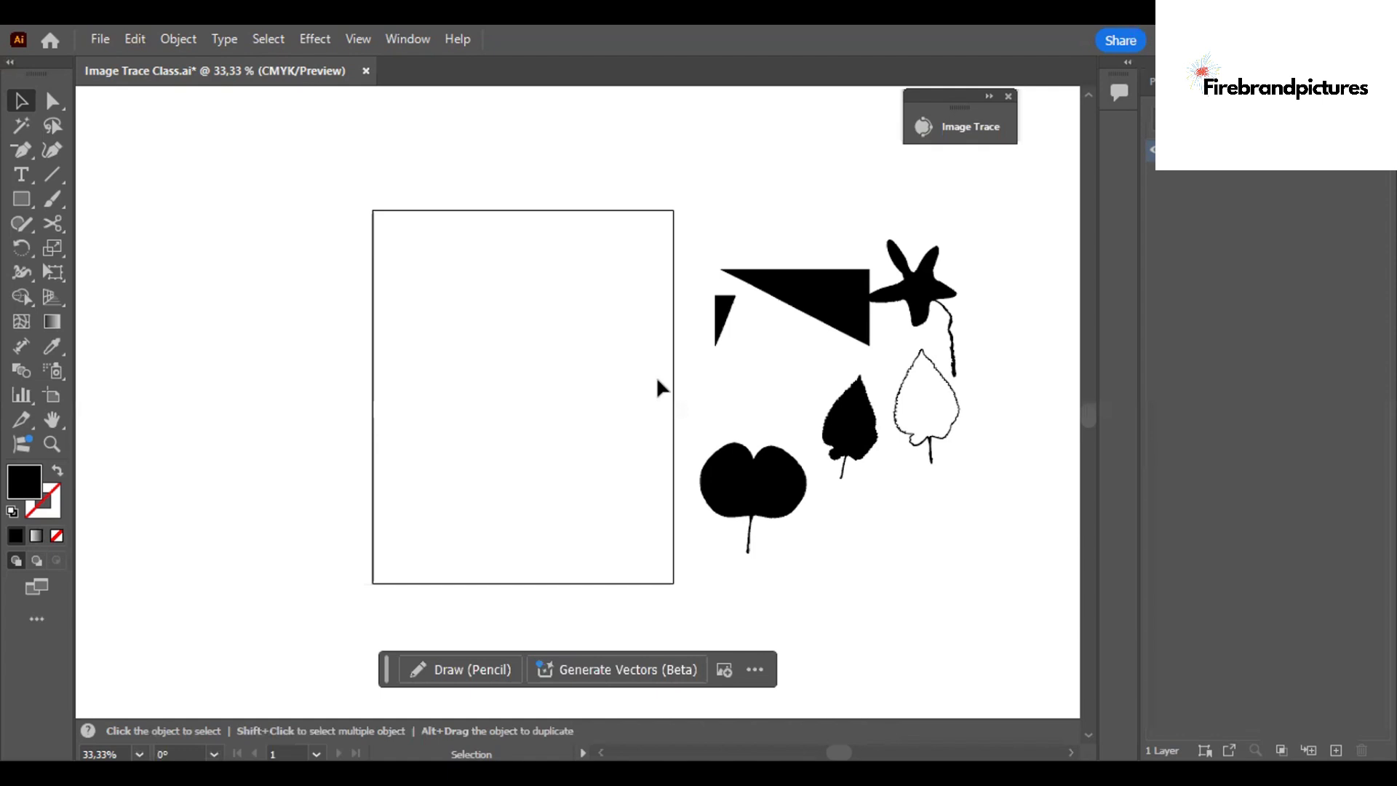
Place a duplicate of the black starfish shape near the centre of the artboard.
{"action": "left_click", "coordinate": [903, 289]}
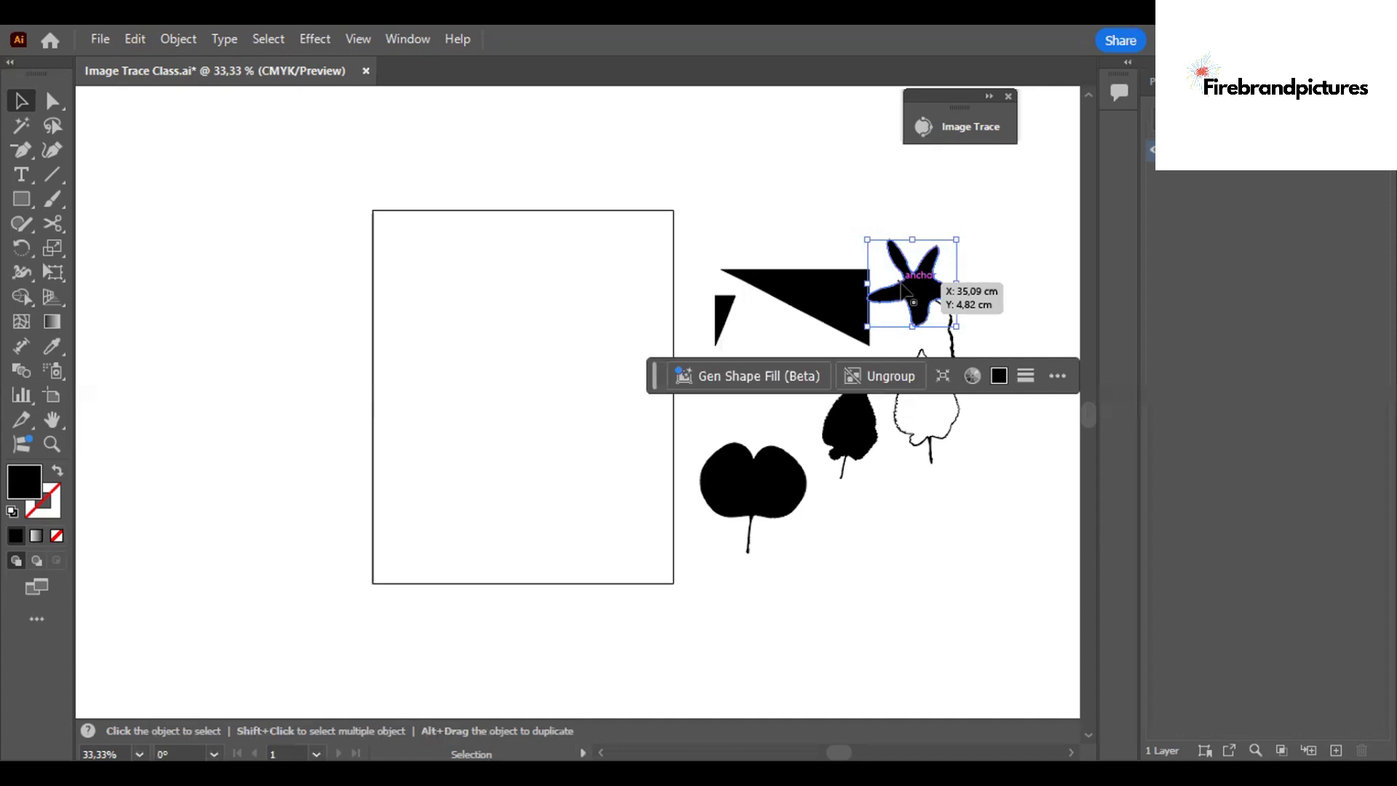
{"action": "left_click_drag", "start_coordinate": [902, 288], "coordinate": [915, 293]}
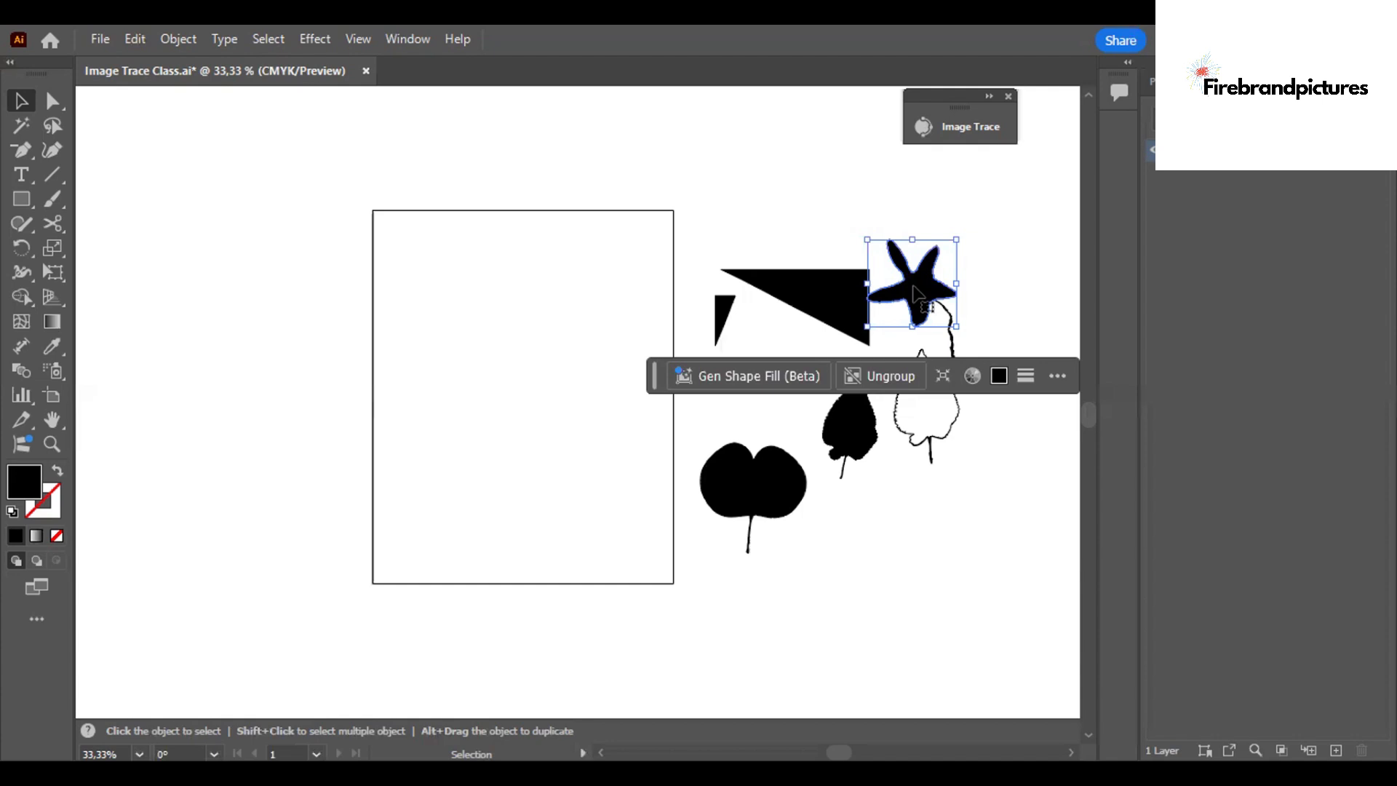
{"action": "left_click_drag", "start_coordinate": [956, 604], "coordinate": [761, 578]}
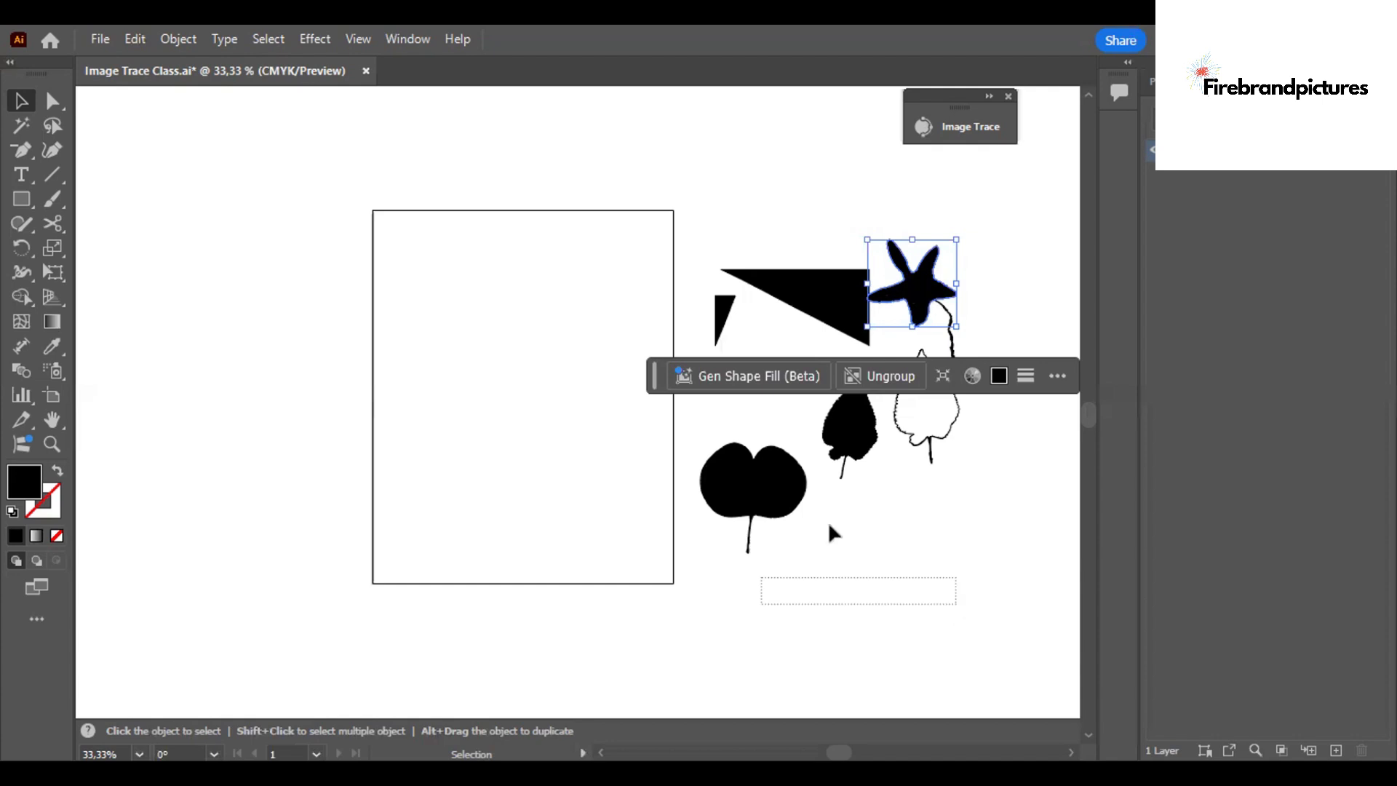
{"action": "left_click_drag", "start_coordinate": [904, 275], "coordinate": [537, 397]}
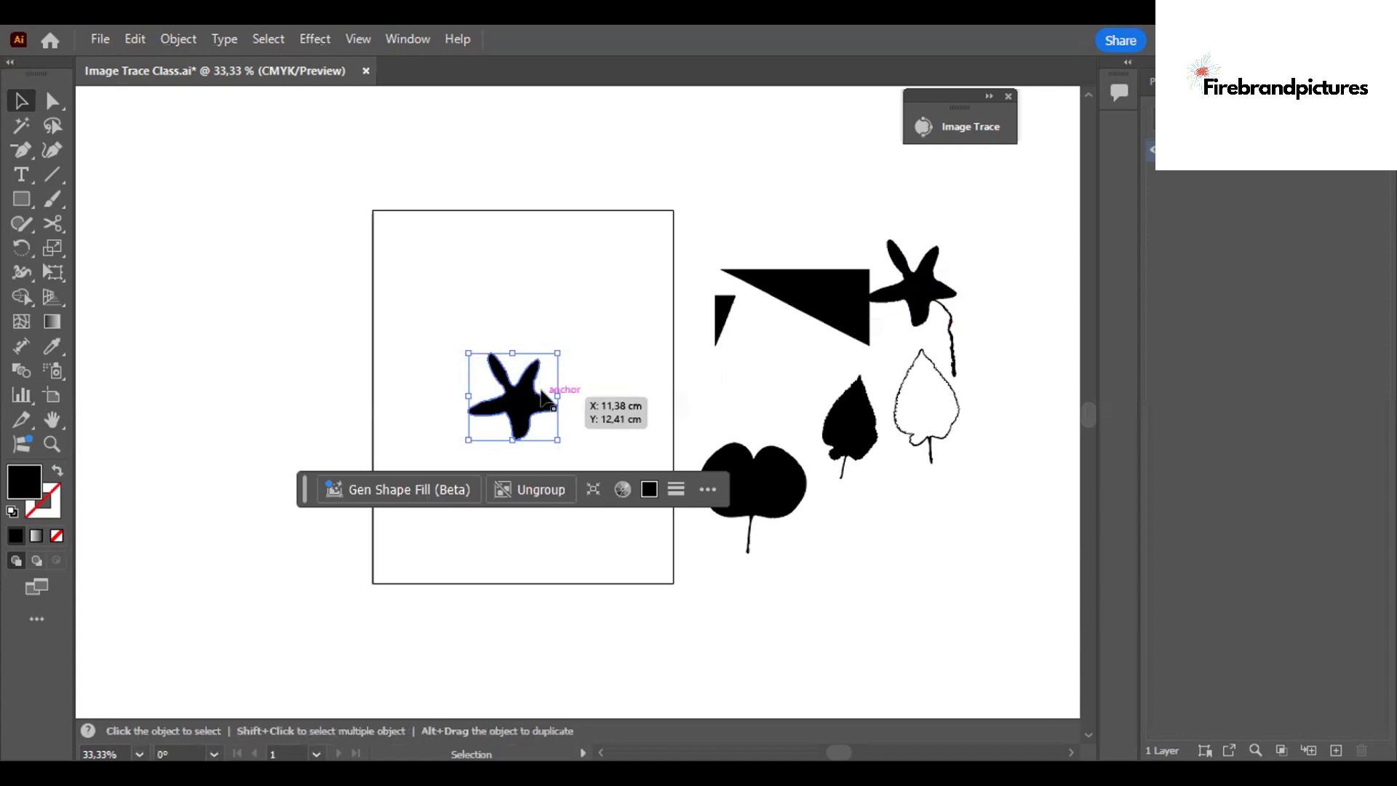
Examine the outline and rough edges of the starfish copy on the artboard at up to 400% magnification.
{"action": "scroll", "coordinate": [591, 399], "scroll_direction": "left", "scroll_amount": 2}
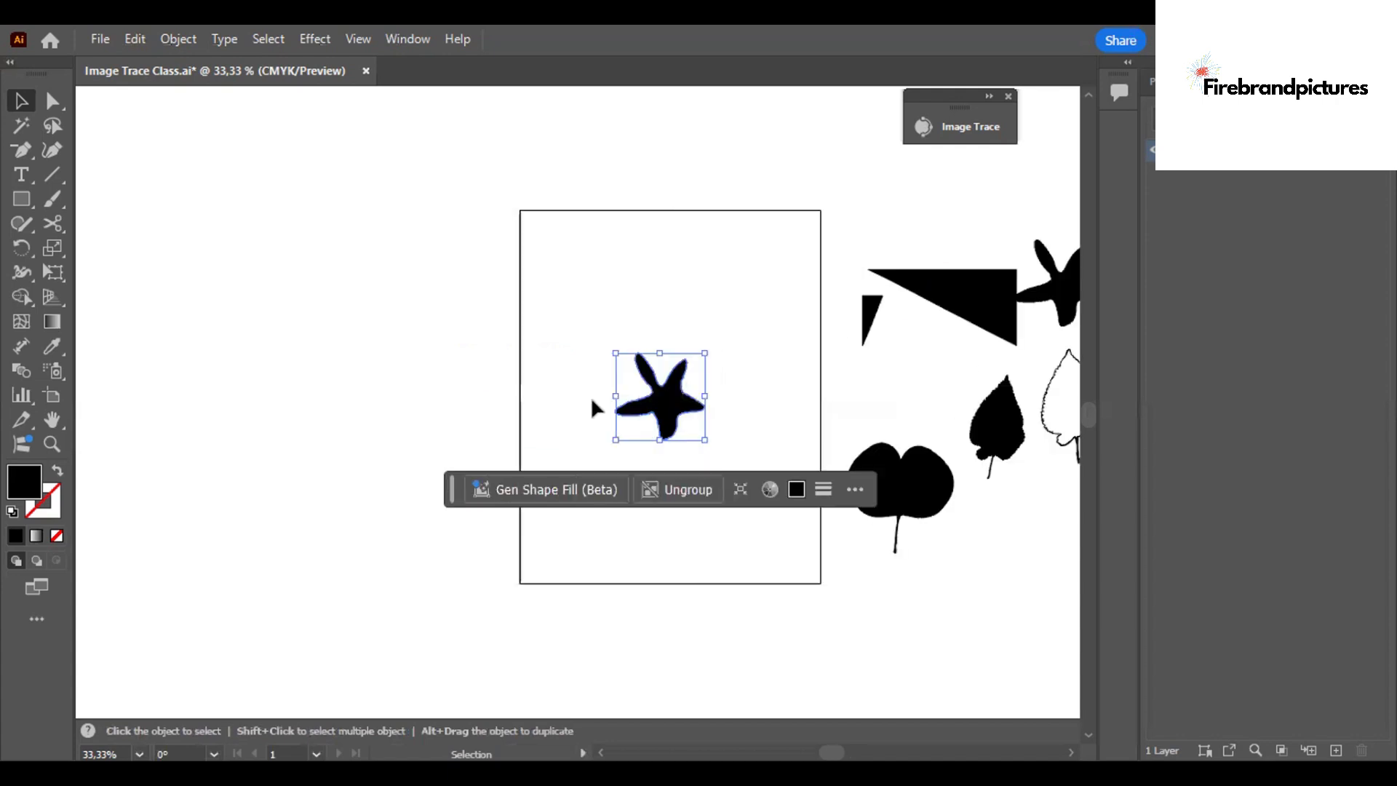
{"action": "key", "text": "a"}
{"action": "key", "text": "v"}
{"action": "key", "text": "ctrl+plus"}
{"action": "key", "text": "ctrl+plus"}
{"action": "key", "text": "ctrl+plus"}
{"action": "key", "text": "ctrl+plus"}
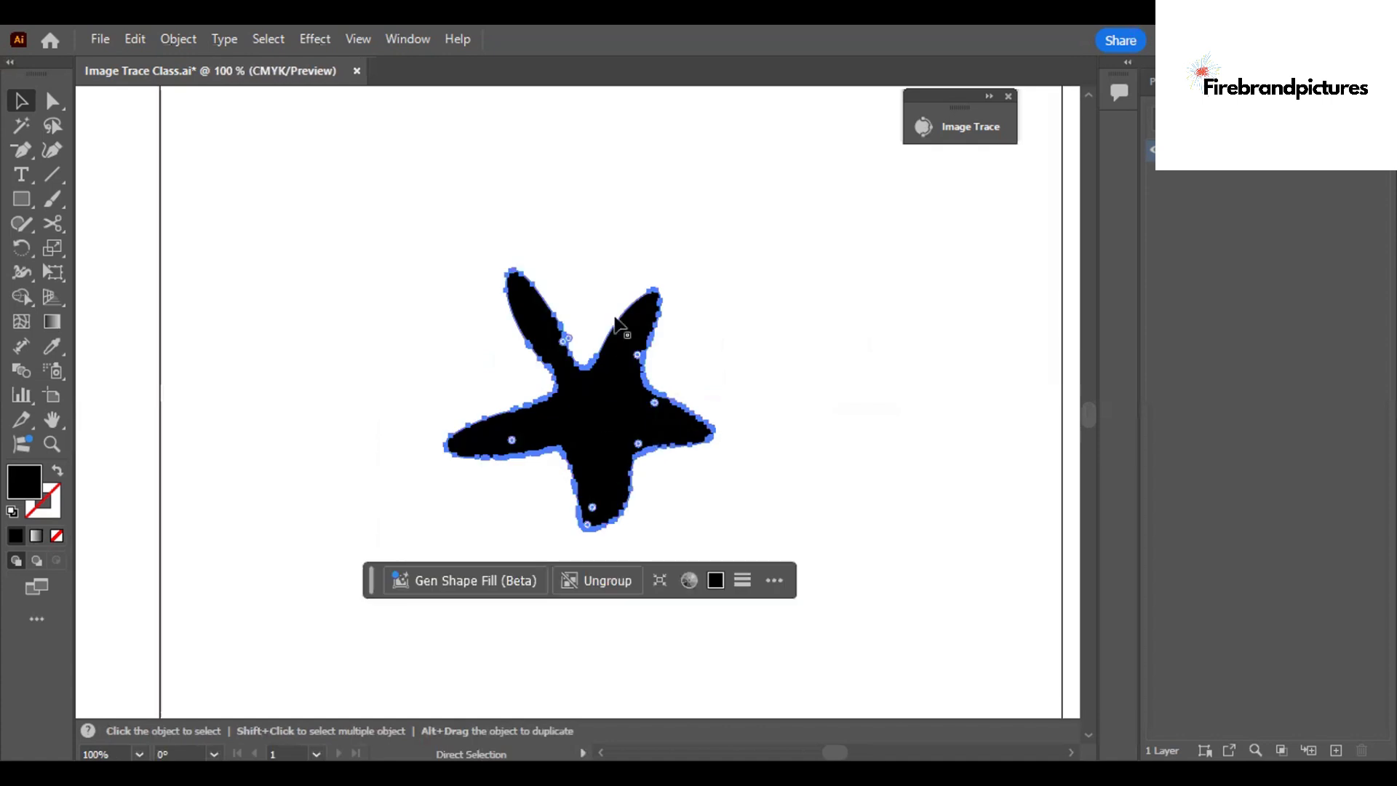
{"action": "key", "text": "ctrl+shift+a"}
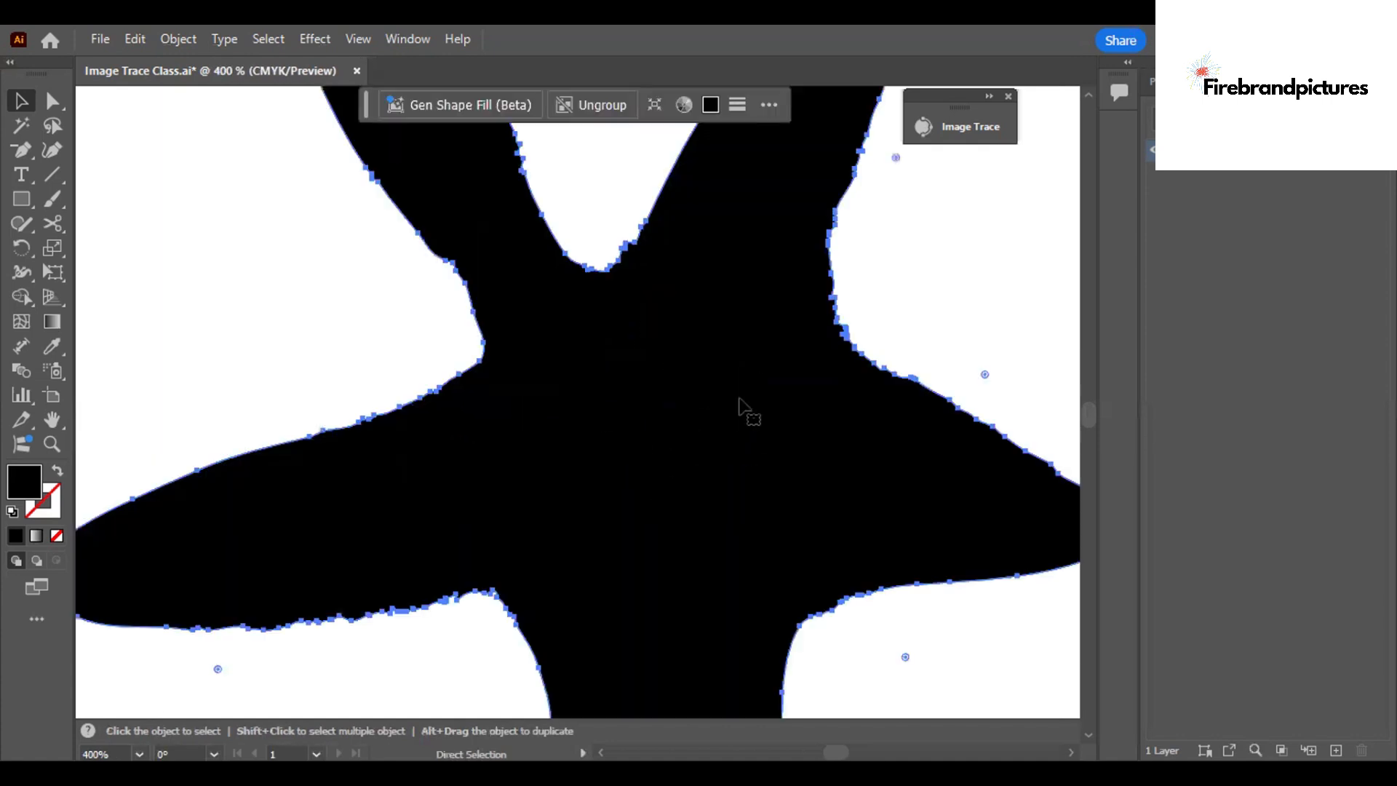
{"action": "key", "text": "v"}
{"action": "left_click_drag", "start_coordinate": [692, 256], "coordinate": [773, 231]}
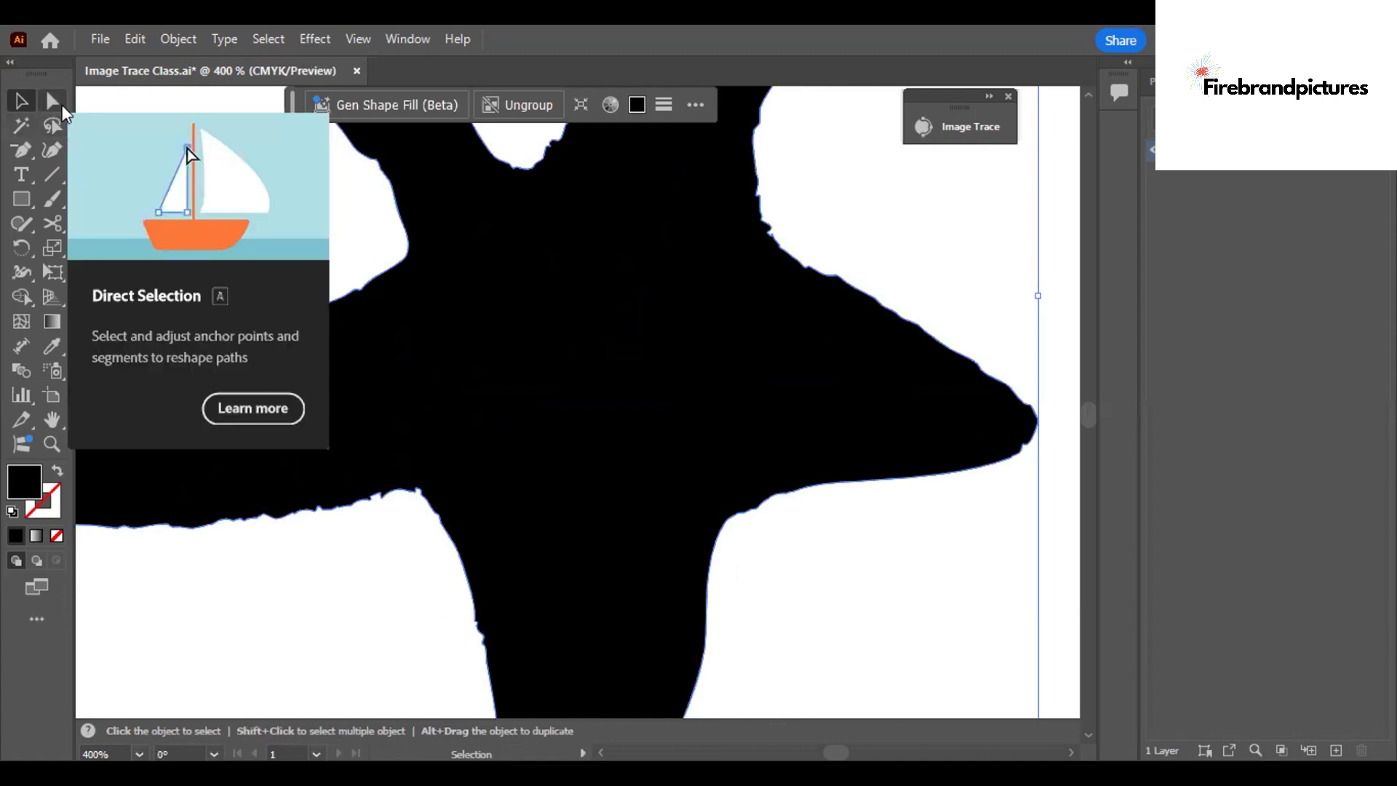
Pull an anchor point between the starfish's upper-right and right arms into the body with Direct Selection, and undo the move.
{"action": "key", "text": "a"}
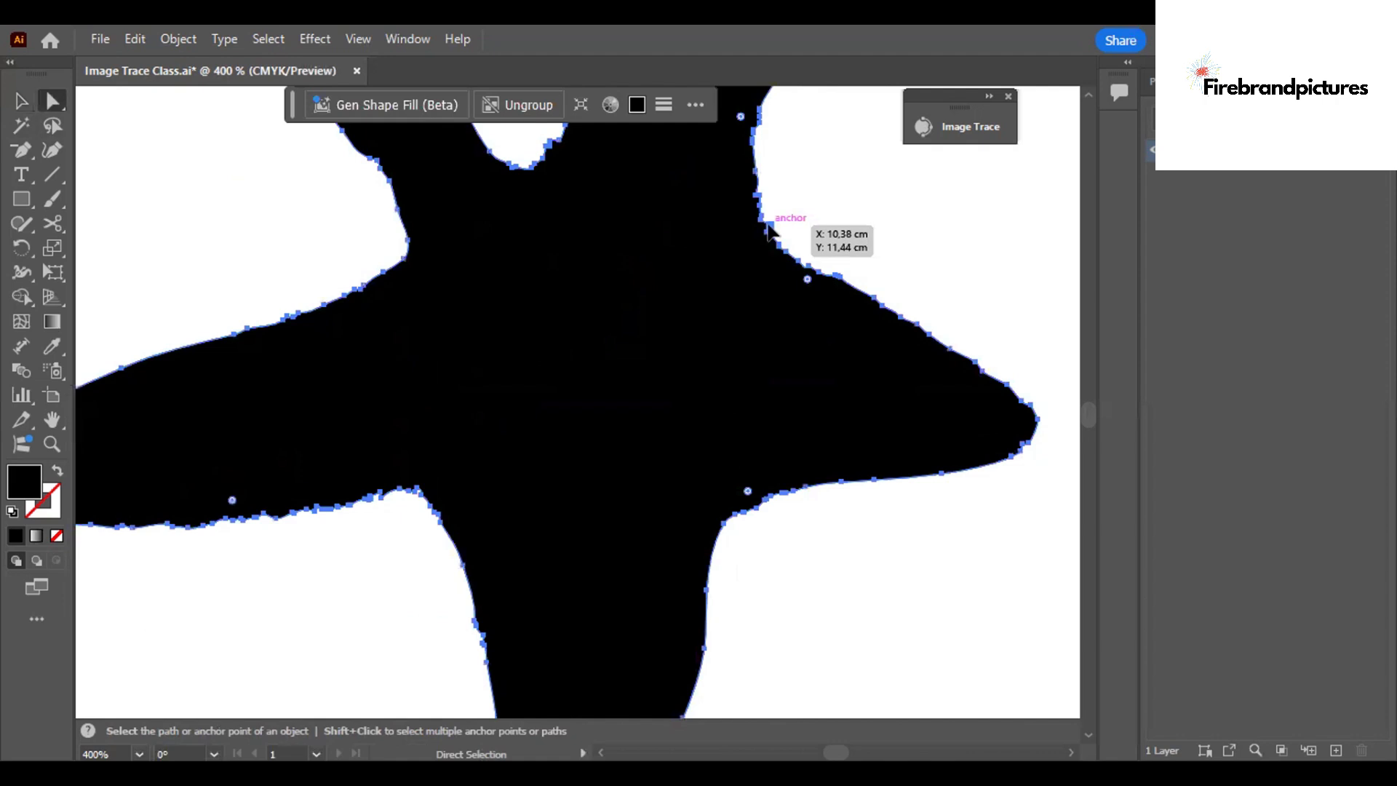
{"action": "left_click_drag", "start_coordinate": [769, 228], "coordinate": [596, 318]}
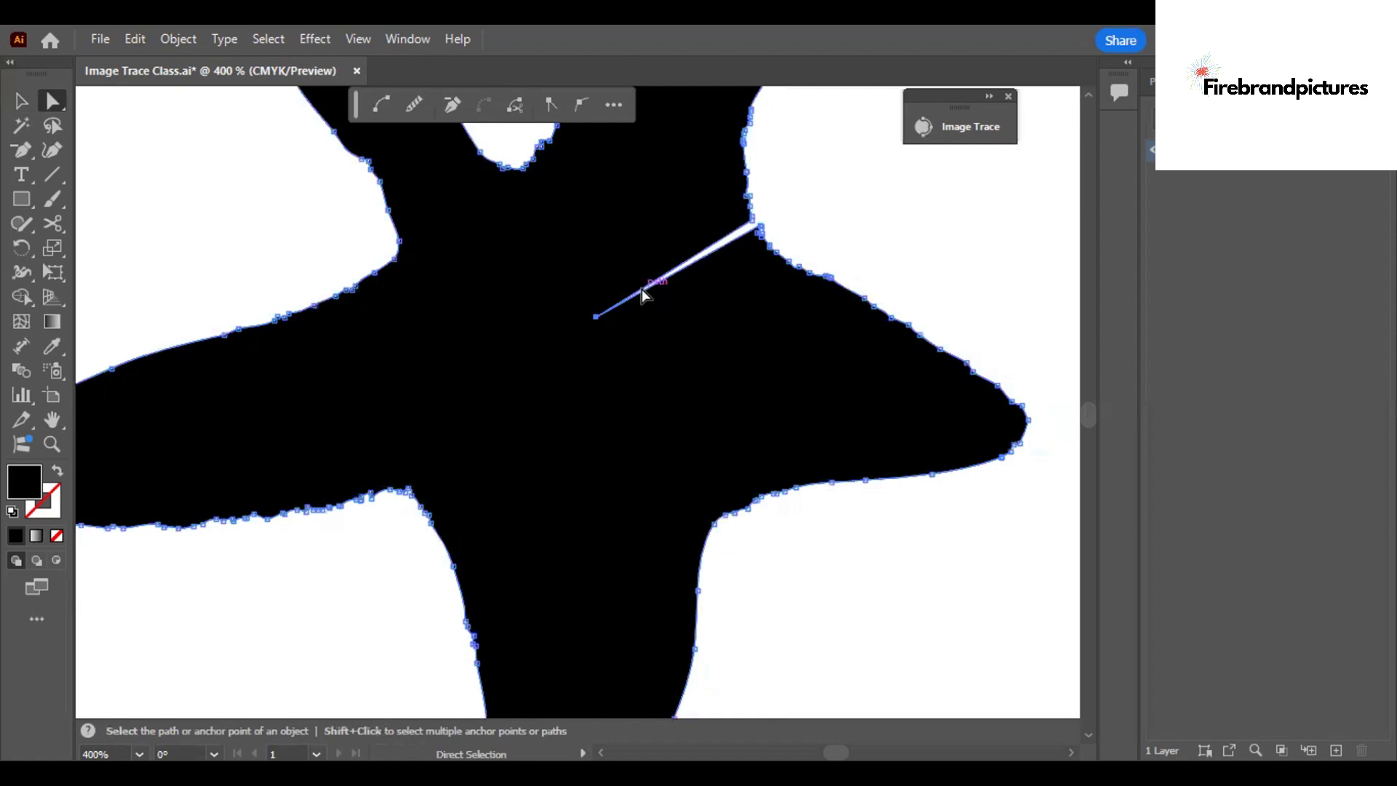
{"action": "key", "text": "ctrl+z"}
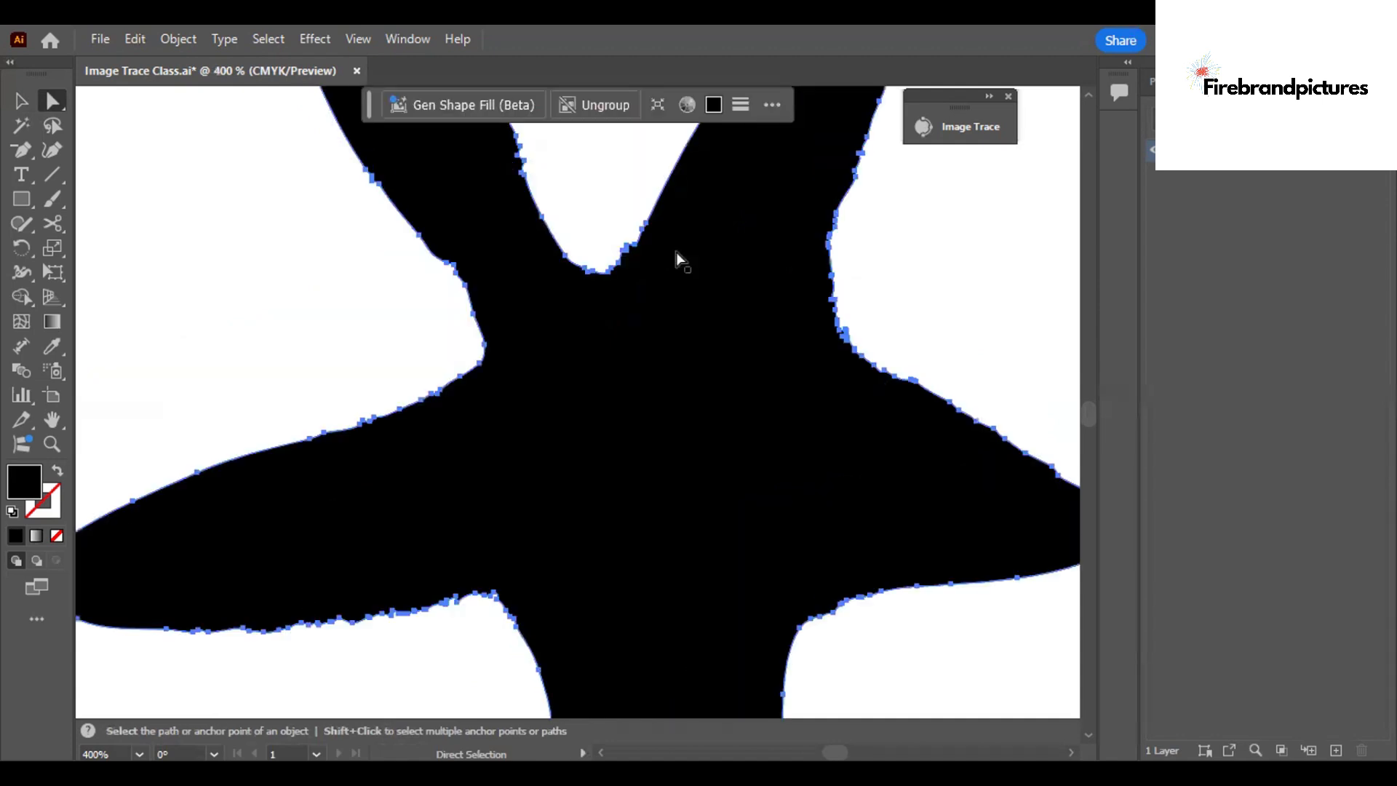
Nudge individual anchor points between the starfish's two upper arms and at the base of the upper-left arm, and deselect the shape.
{"action": "left_click", "coordinate": [614, 235]}
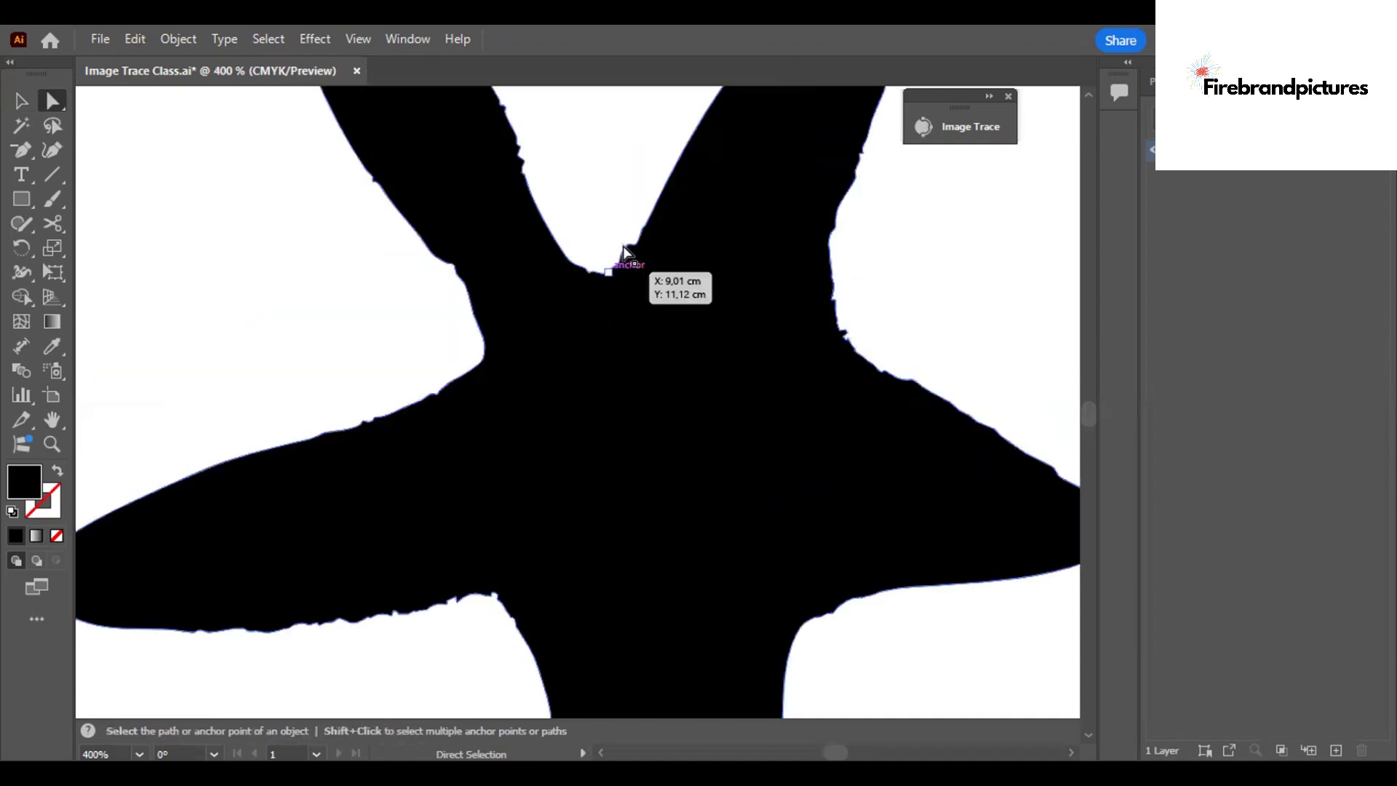
{"action": "left_click_drag", "start_coordinate": [627, 248], "coordinate": [628, 253]}
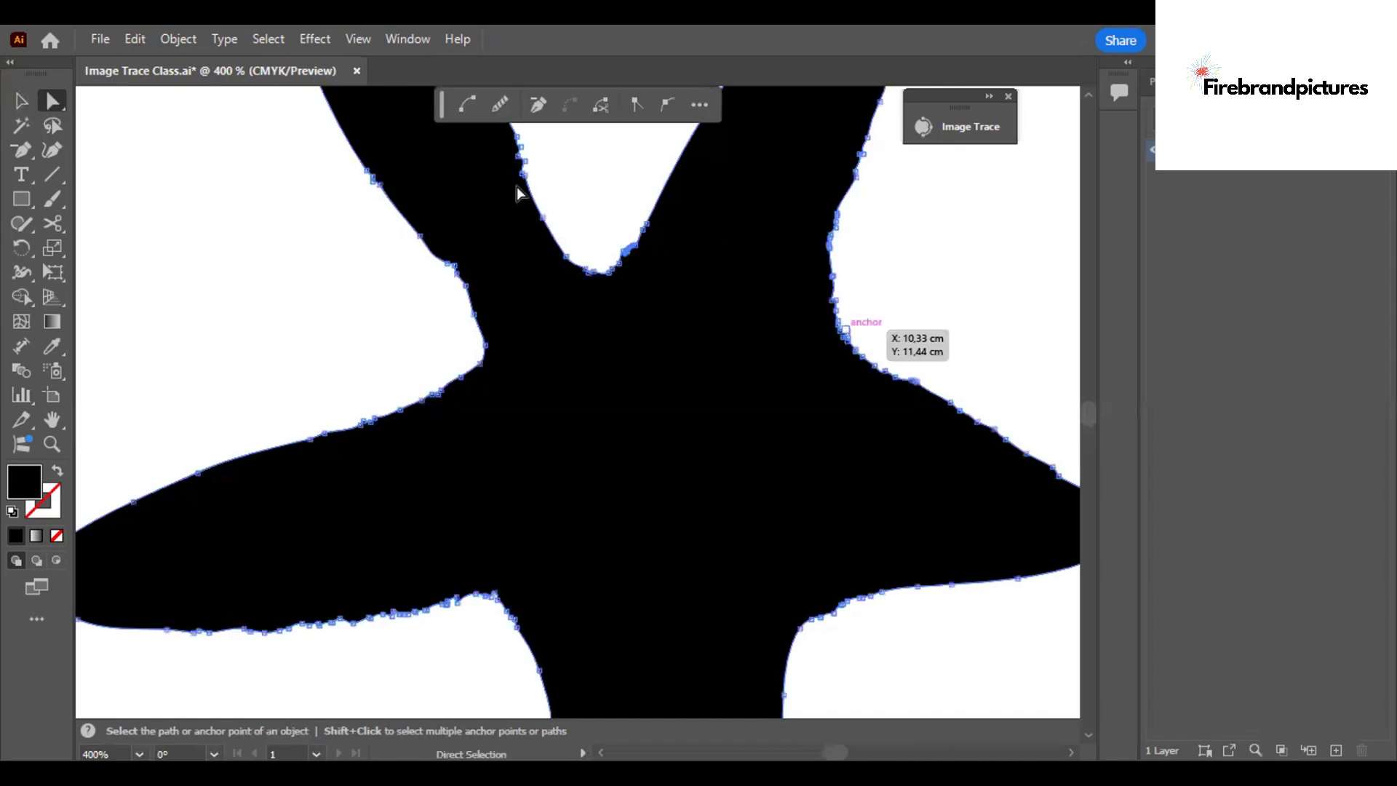
{"action": "left_click", "coordinate": [449, 278]}
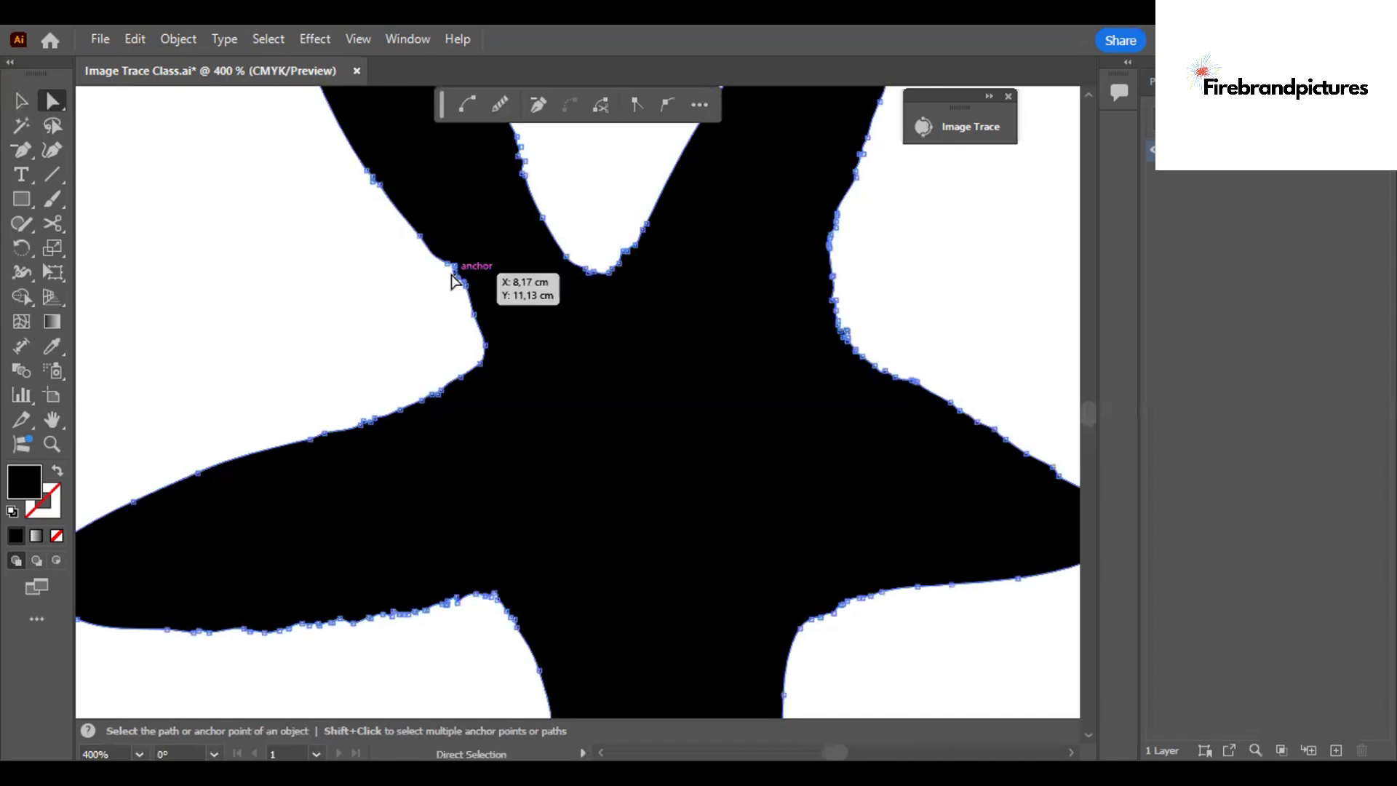
{"action": "left_click_drag", "start_coordinate": [449, 277], "coordinate": [449, 278]}
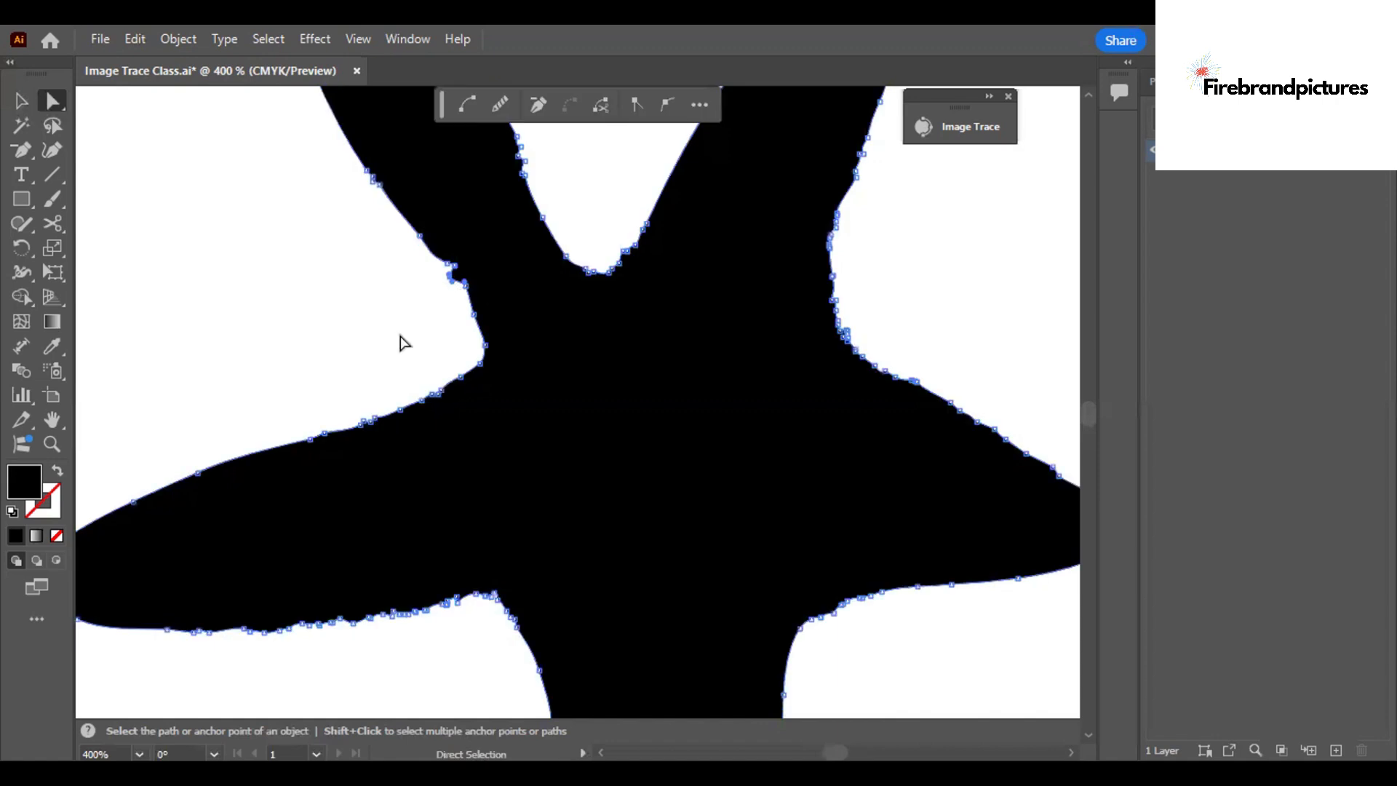
{"action": "left_click", "coordinate": [127, 170]}
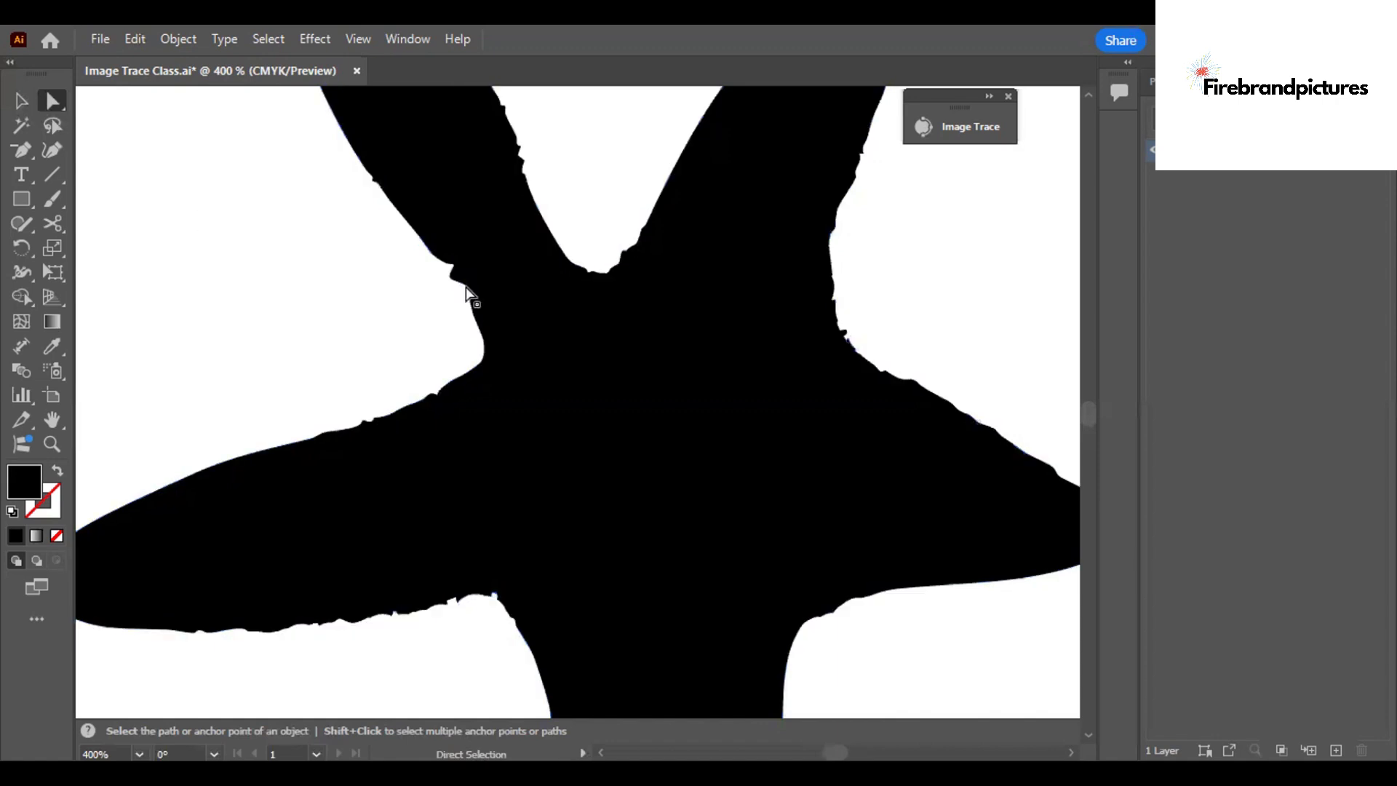
Switch the tool display from the Basic to the Advanced toolbar.
{"action": "key", "text": "e"}
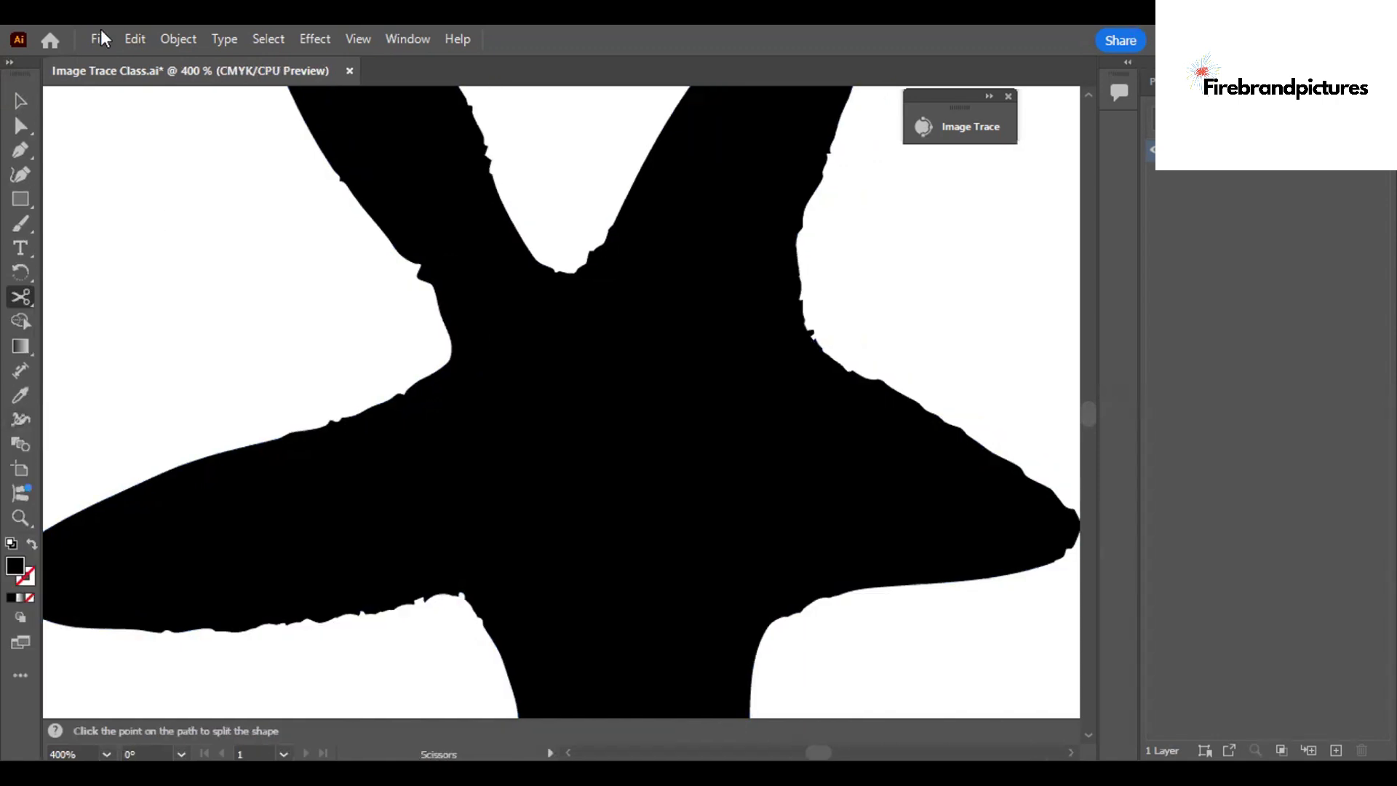
{"action": "left_click", "coordinate": [408, 39]}
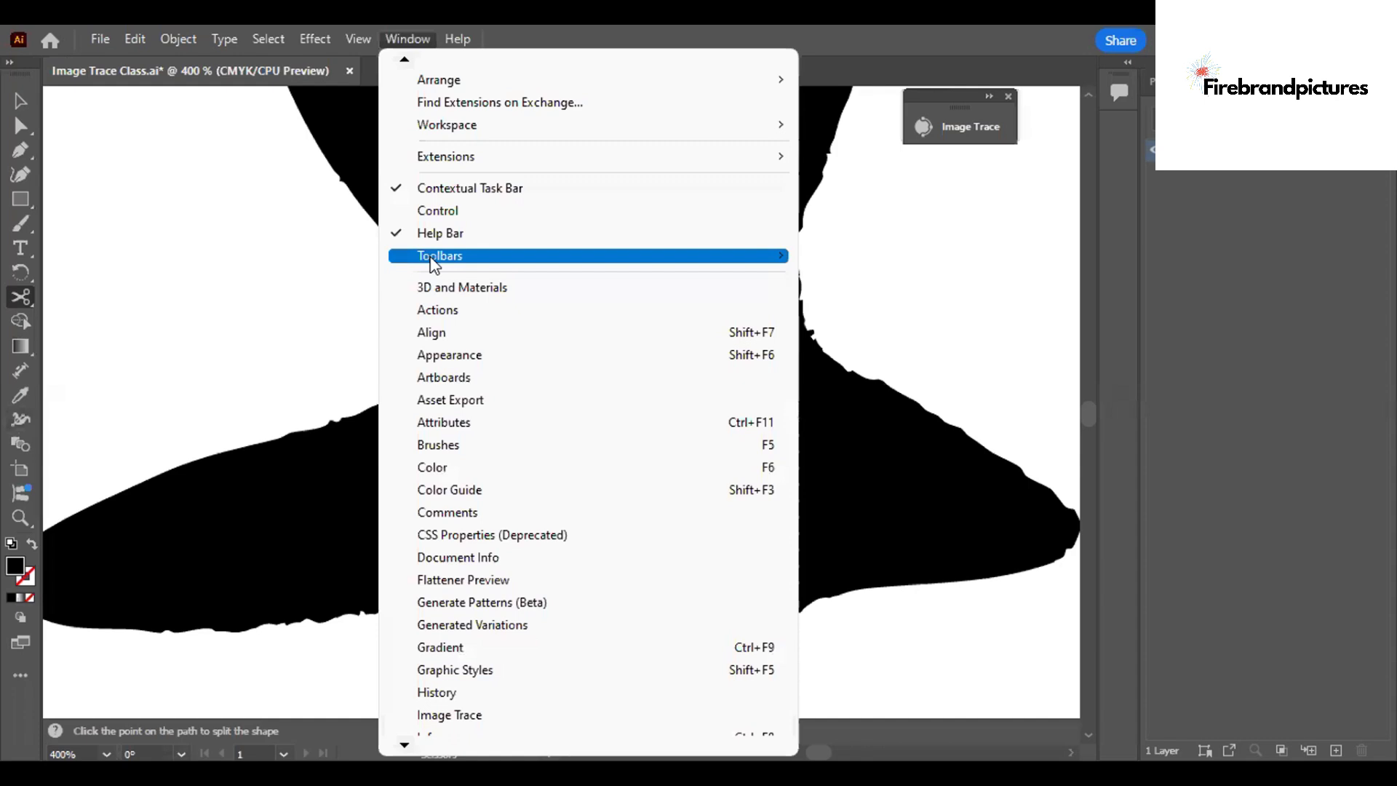
{"action": "mouse_move", "coordinate": [434, 264]}
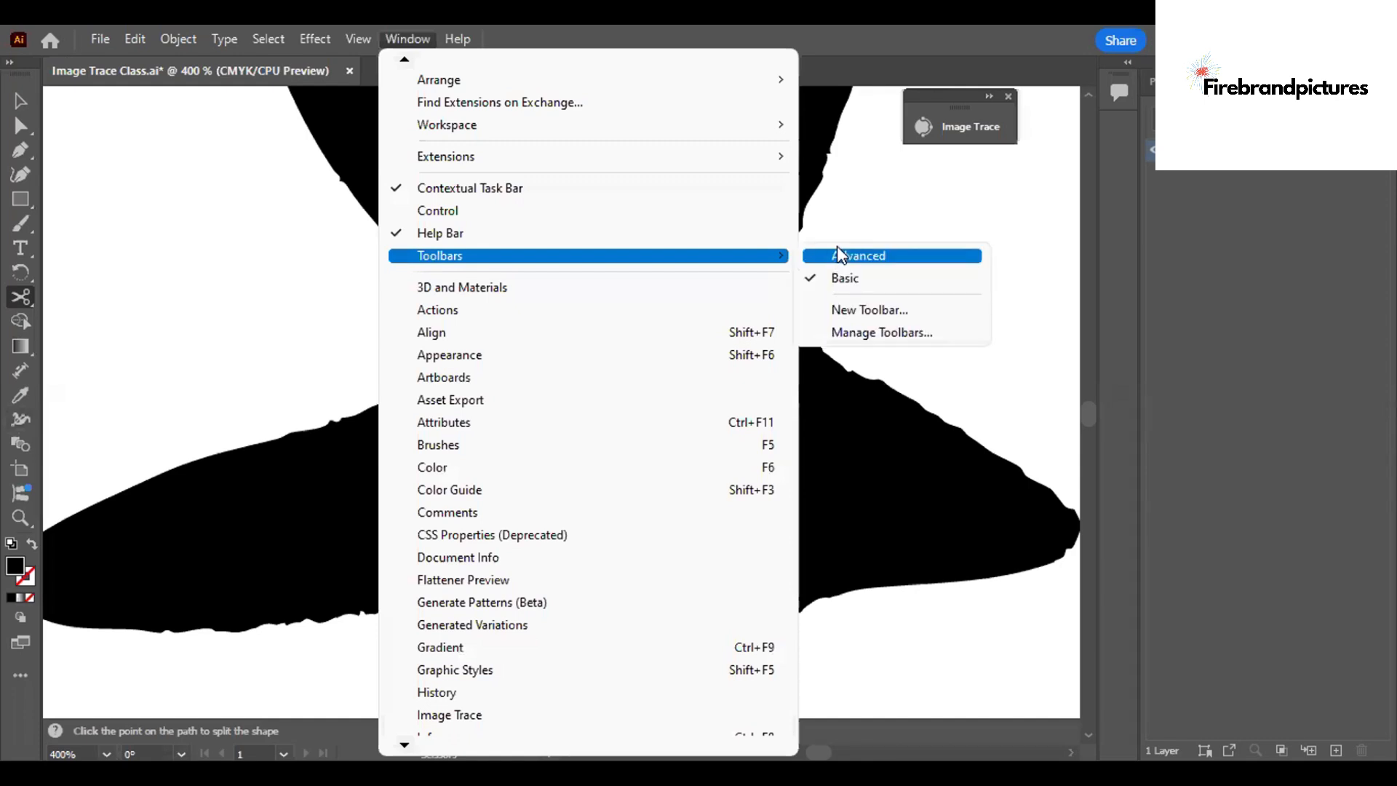
{"action": "left_click", "coordinate": [836, 251]}
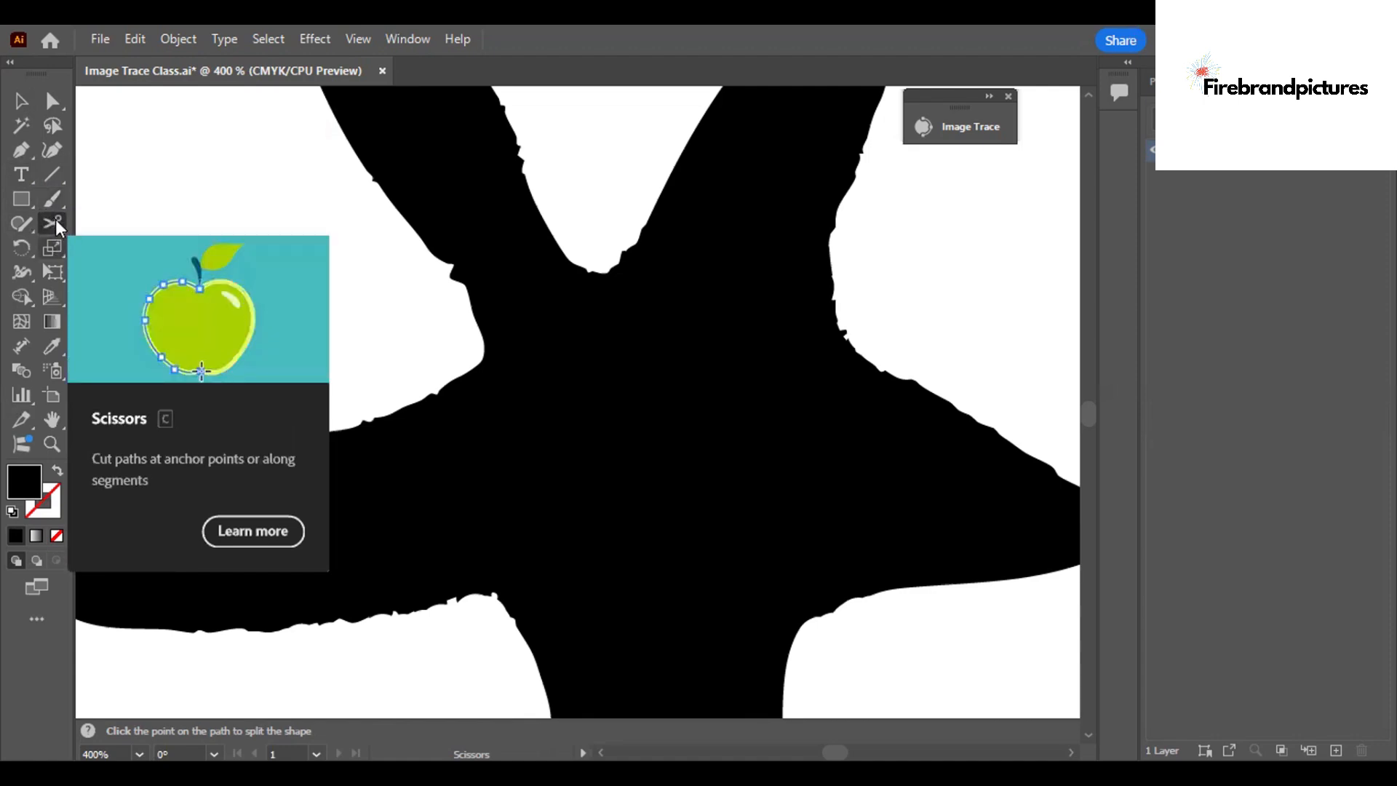
Activate the Eraser tool in place of the Scissors tool and open its tool options.
{"action": "right_click", "coordinate": [52, 223]}
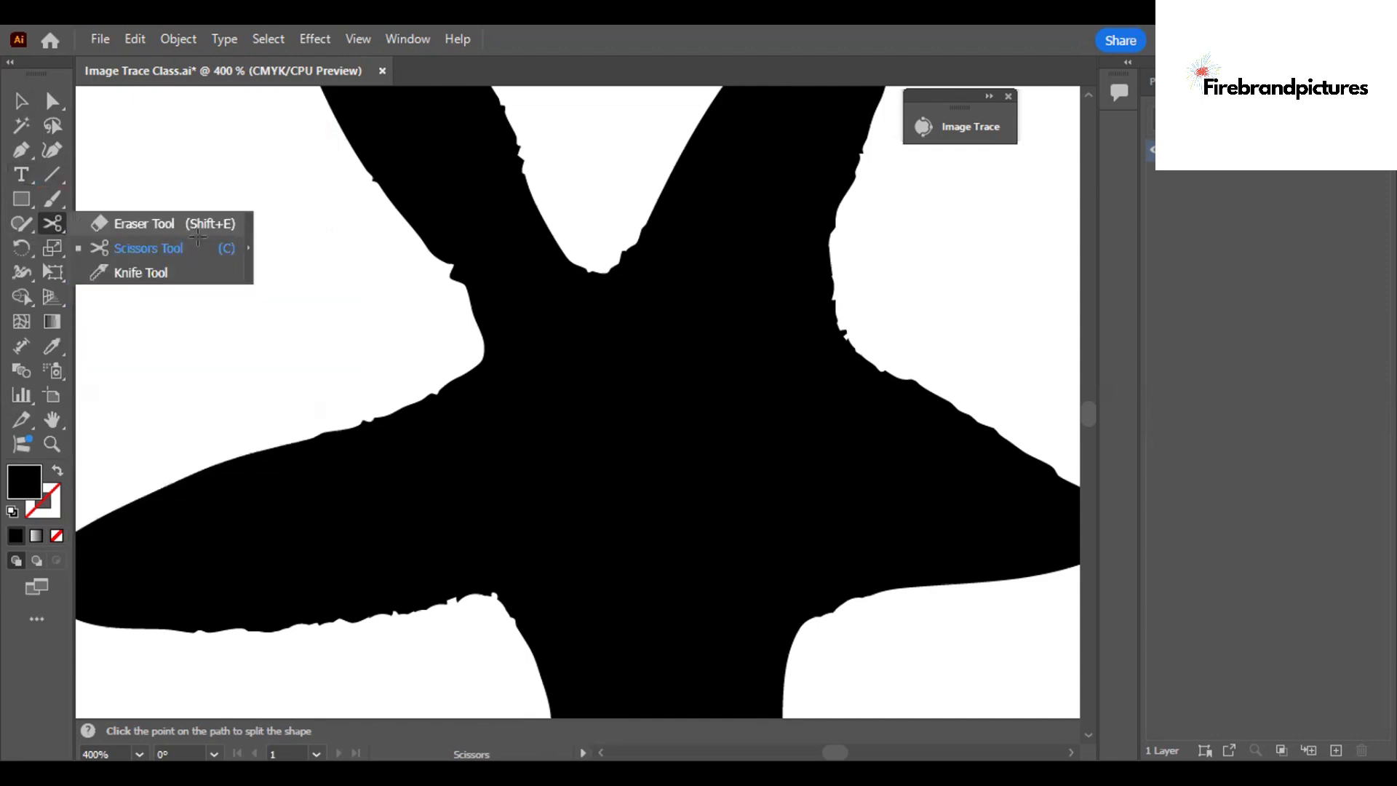
{"action": "left_click", "coordinate": [194, 226]}
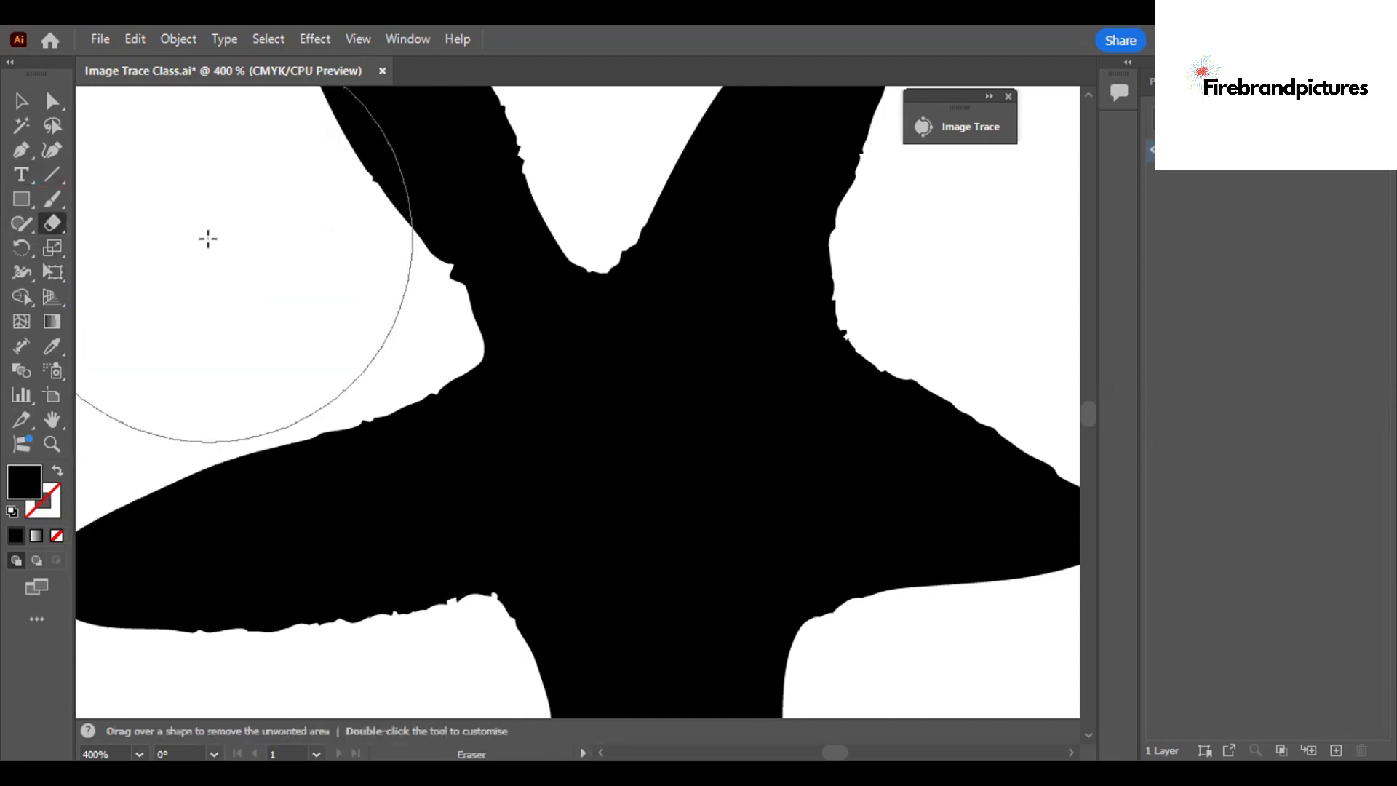
{"action": "scroll", "coordinate": [212, 299], "scroll_direction": "right", "scroll_amount": 3}
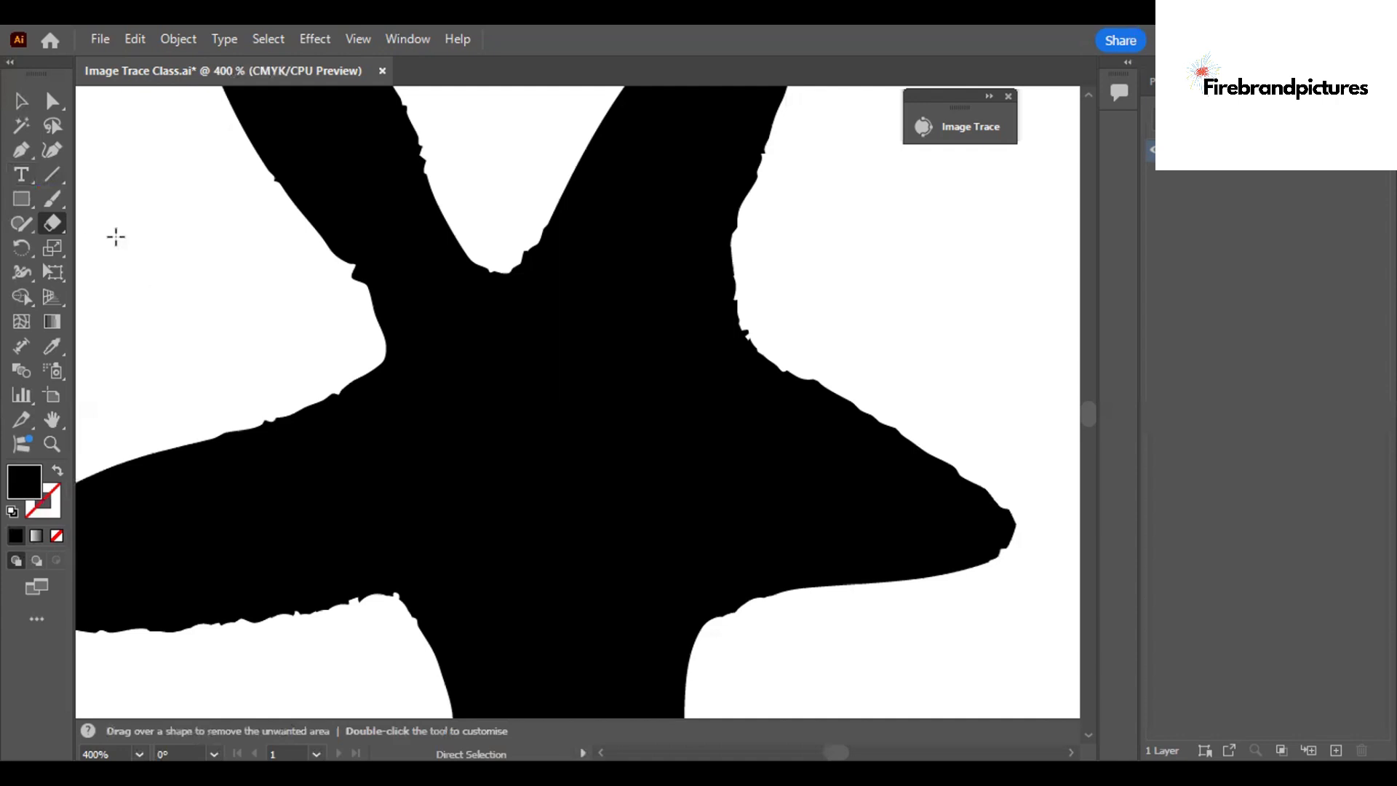
{"action": "double_click", "coordinate": [53, 223]}
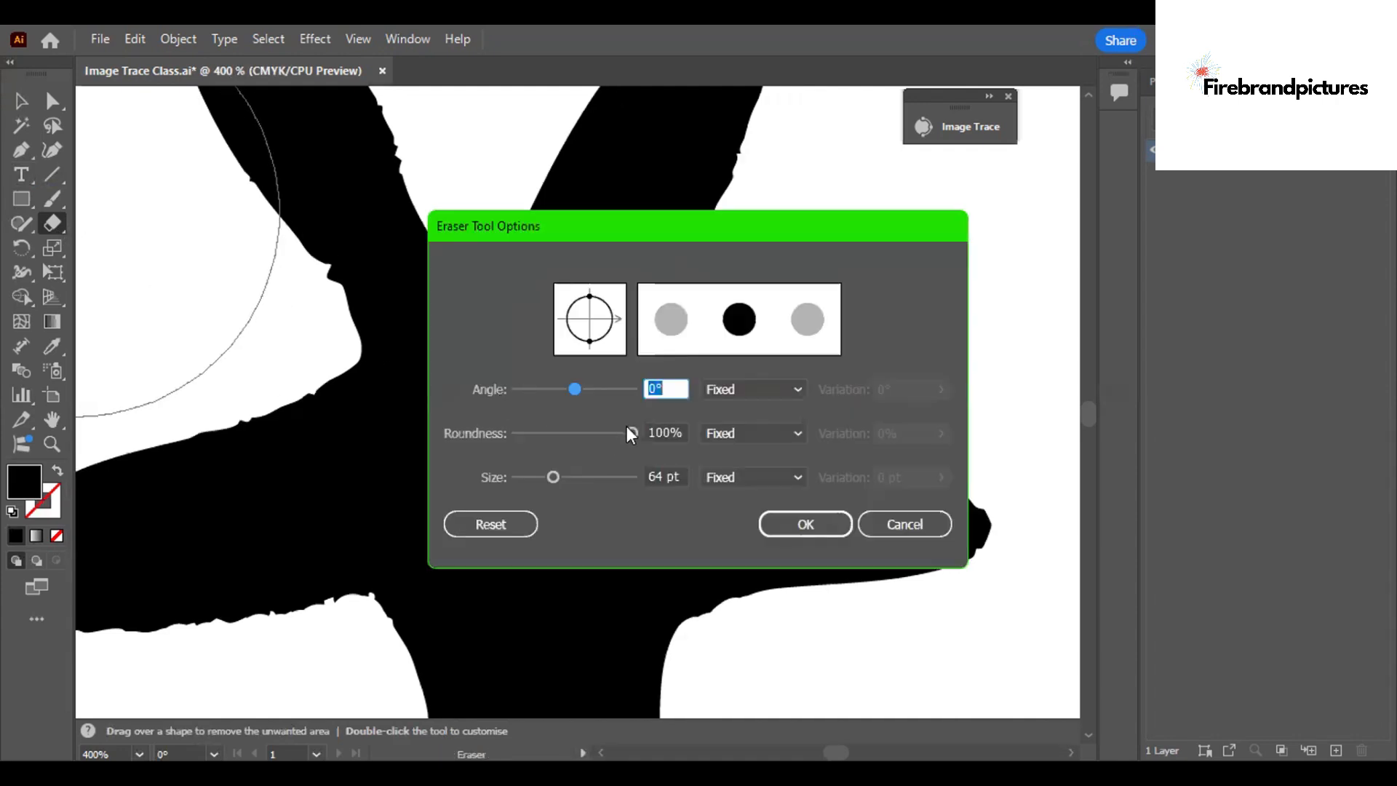
Try the eraser at 64% roundness and with its angle tilted to -51° and -10°.
{"action": "left_click", "coordinate": [591, 432]}
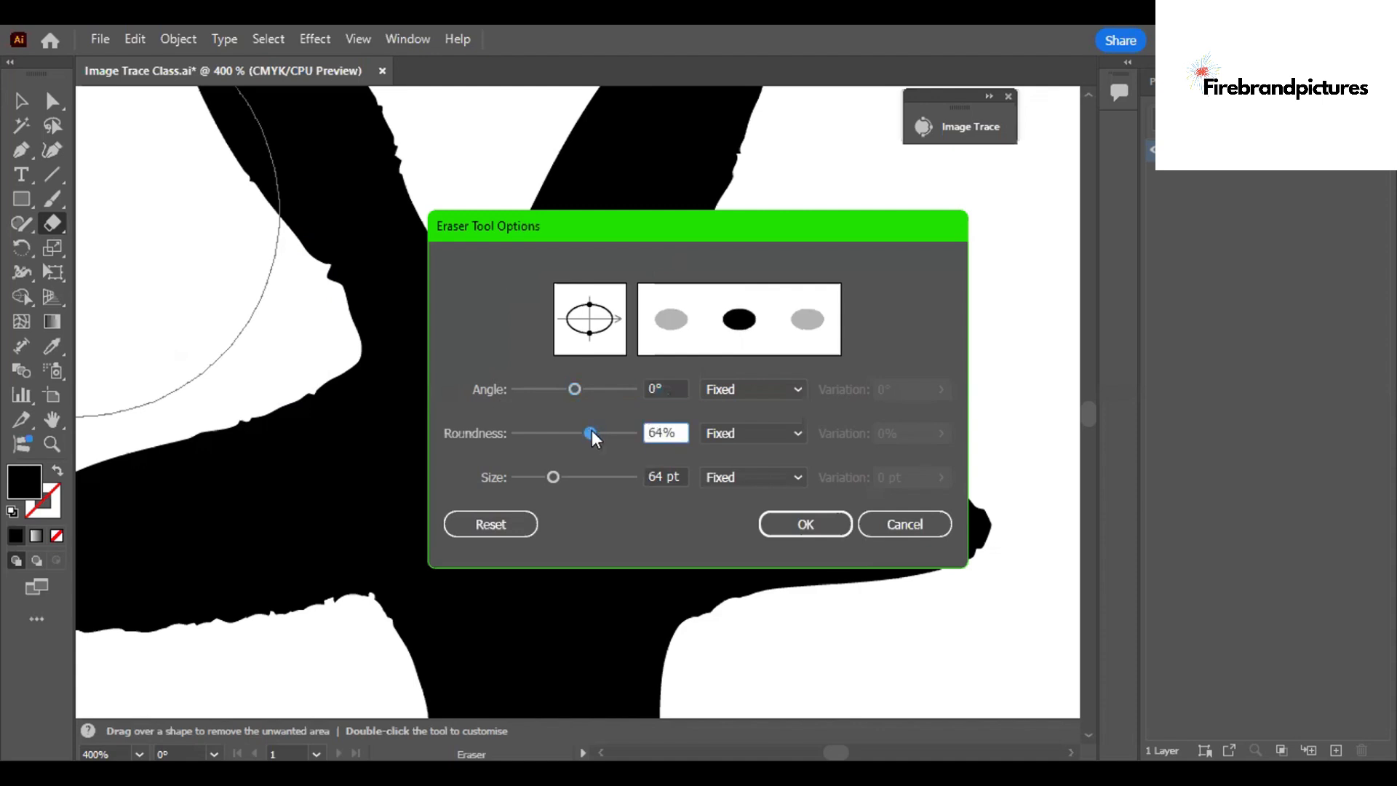
{"action": "mouse_move", "coordinate": [592, 430]}
{"action": "left_mouse_down"}
{"action": "mouse_move", "coordinate": [540, 435]}
{"action": "mouse_move", "coordinate": [596, 435]}
{"action": "mouse_move", "coordinate": [558, 391]}
{"action": "left_mouse_up"}
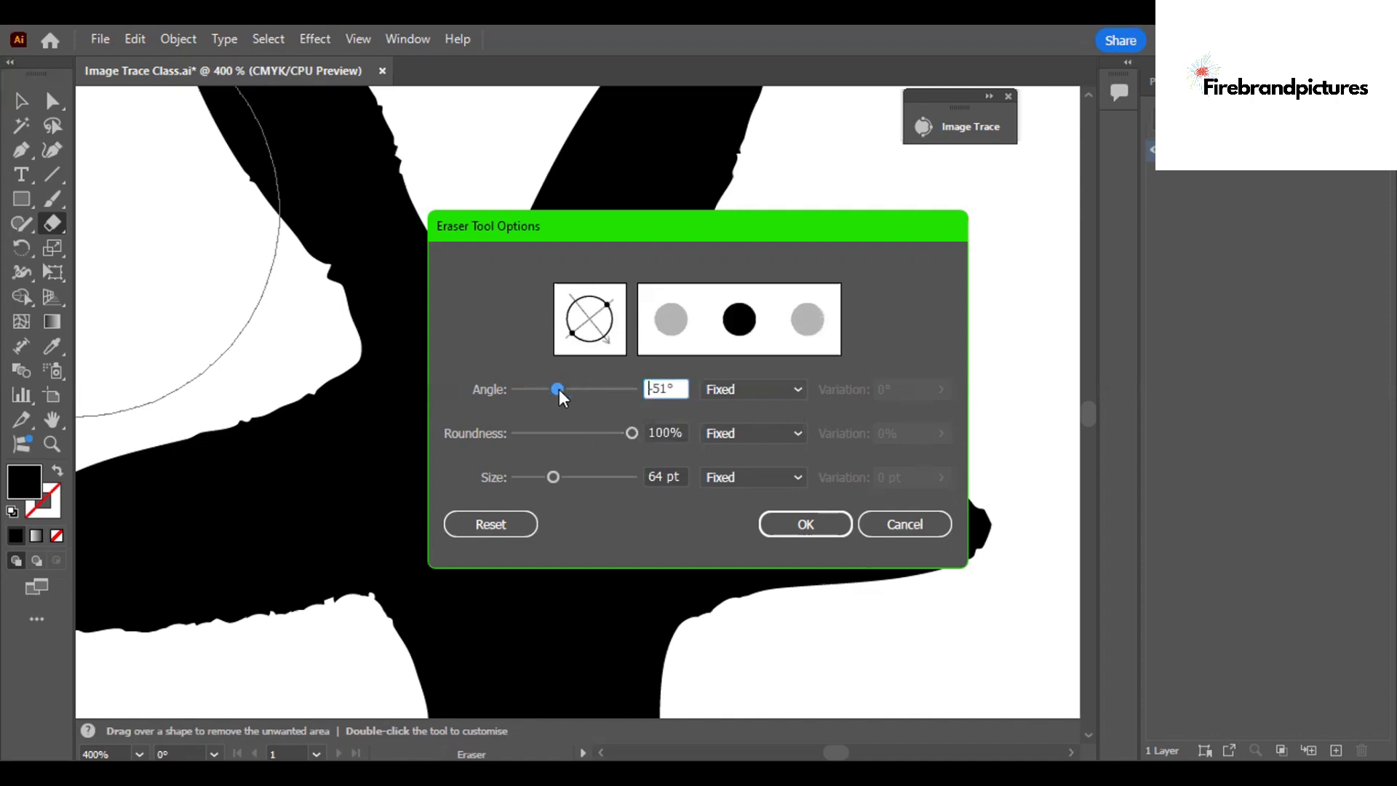
{"action": "left_click_drag", "start_coordinate": [562, 389], "coordinate": [573, 395]}
{"action": "type", "text": "-"}
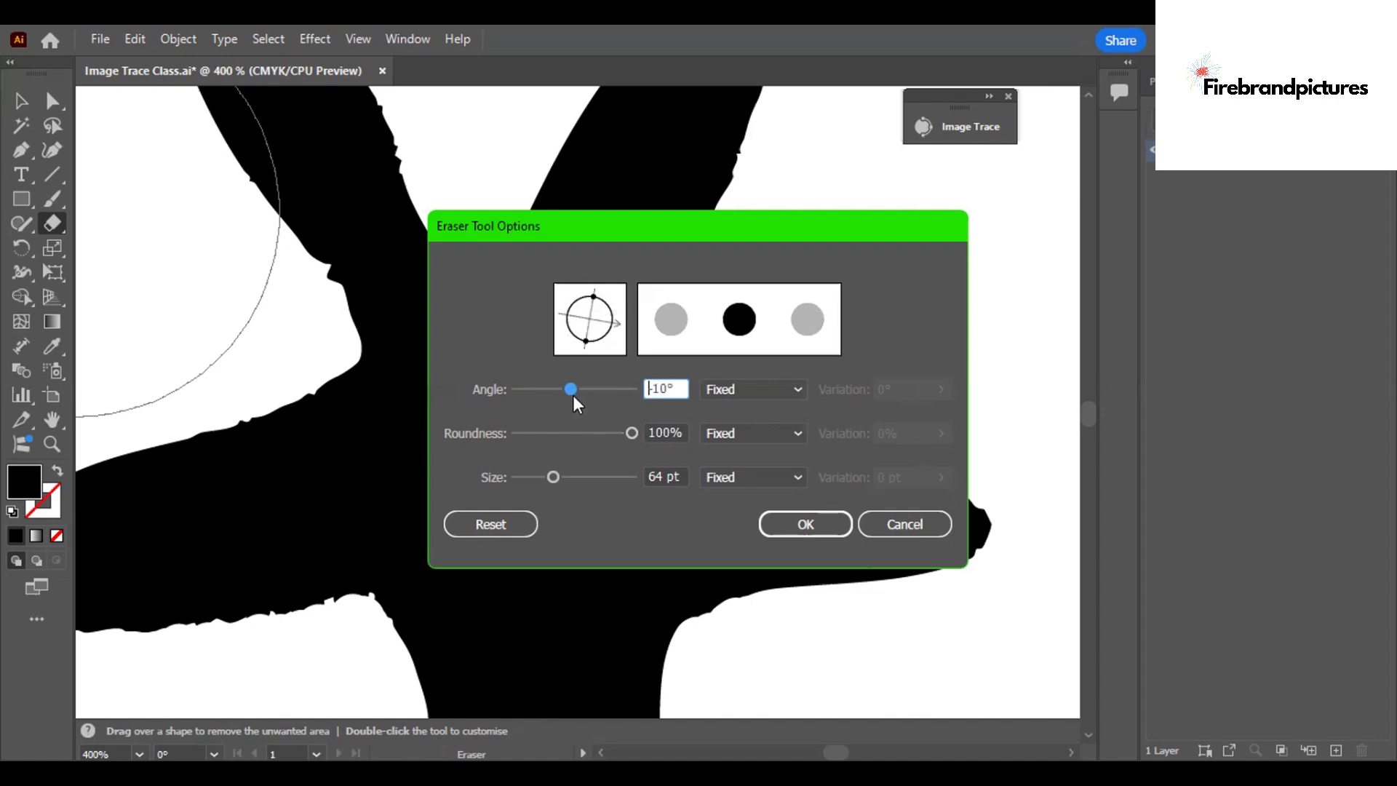
Reset the eraser options to their defaults and set the eraser size to 5 pt.
{"action": "left_click", "coordinate": [496, 522]}
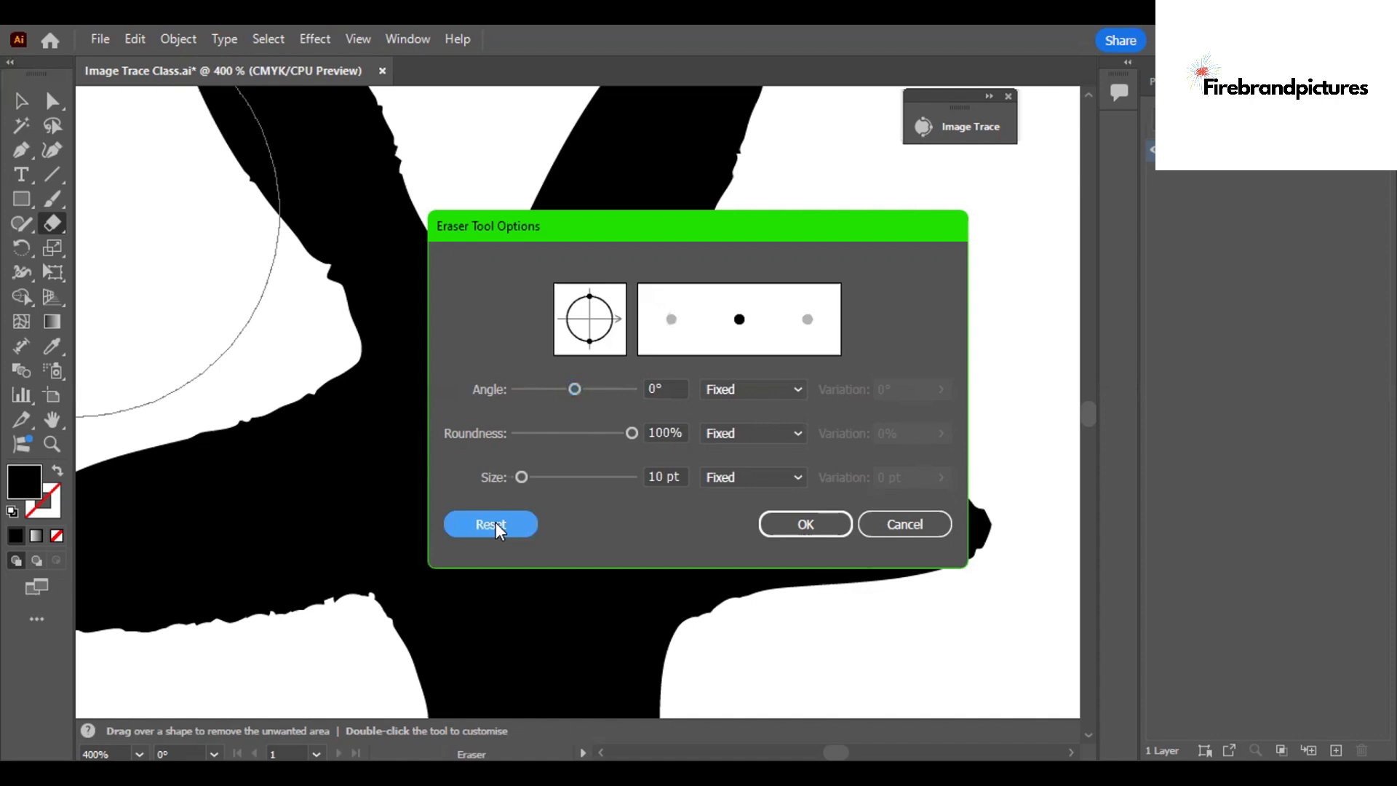
{"action": "left_click", "coordinate": [657, 474]}
{"action": "type", "text": "5"}
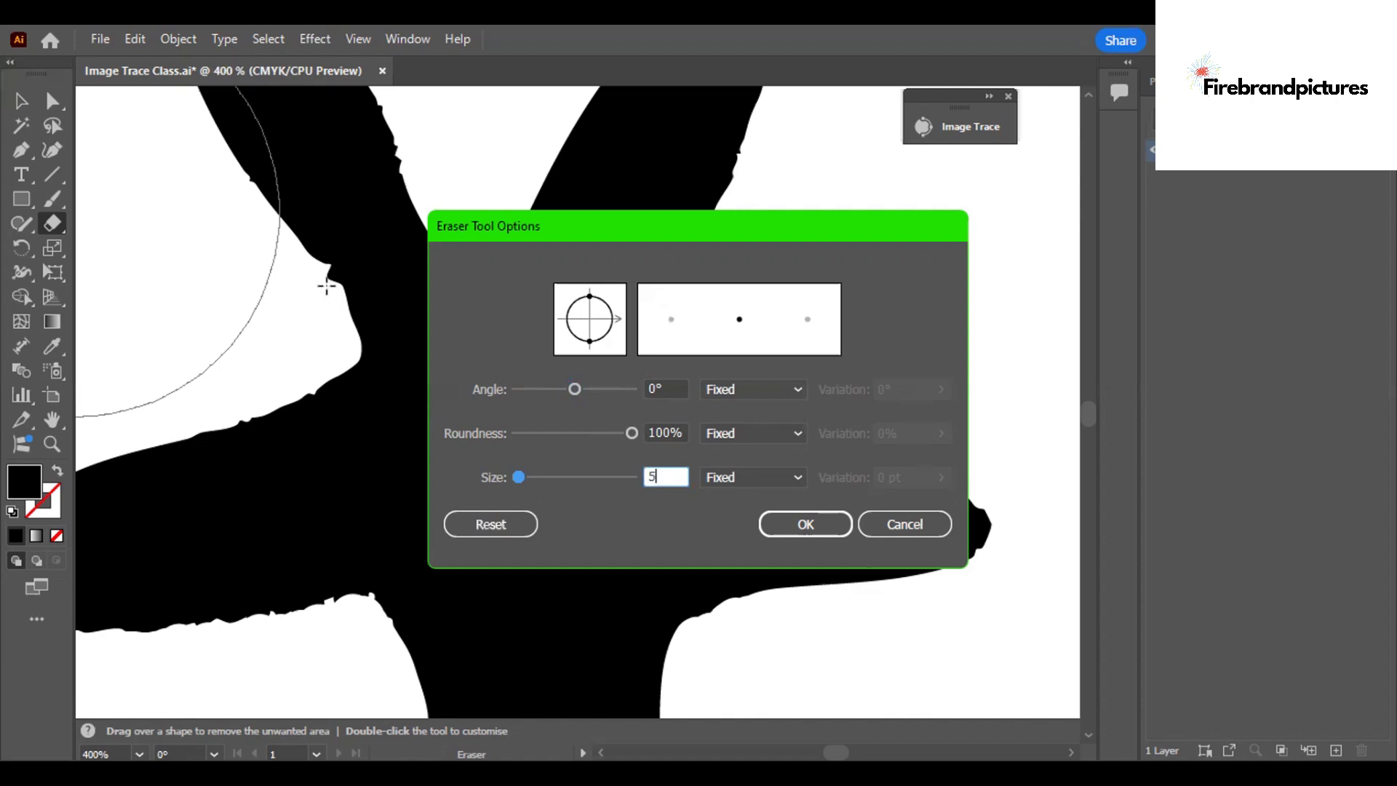
{"action": "key", "text": "Return"}
Erase the rough bumps at the base of the starfish's upper-left arm and along the underside of its left arm.
{"action": "mouse_move", "coordinate": [321, 281]}
{"action": "left_mouse_down"}
{"action": "mouse_move", "coordinate": [343, 327]}
{"action": "mouse_move", "coordinate": [334, 303]}
{"action": "left_mouse_up"}
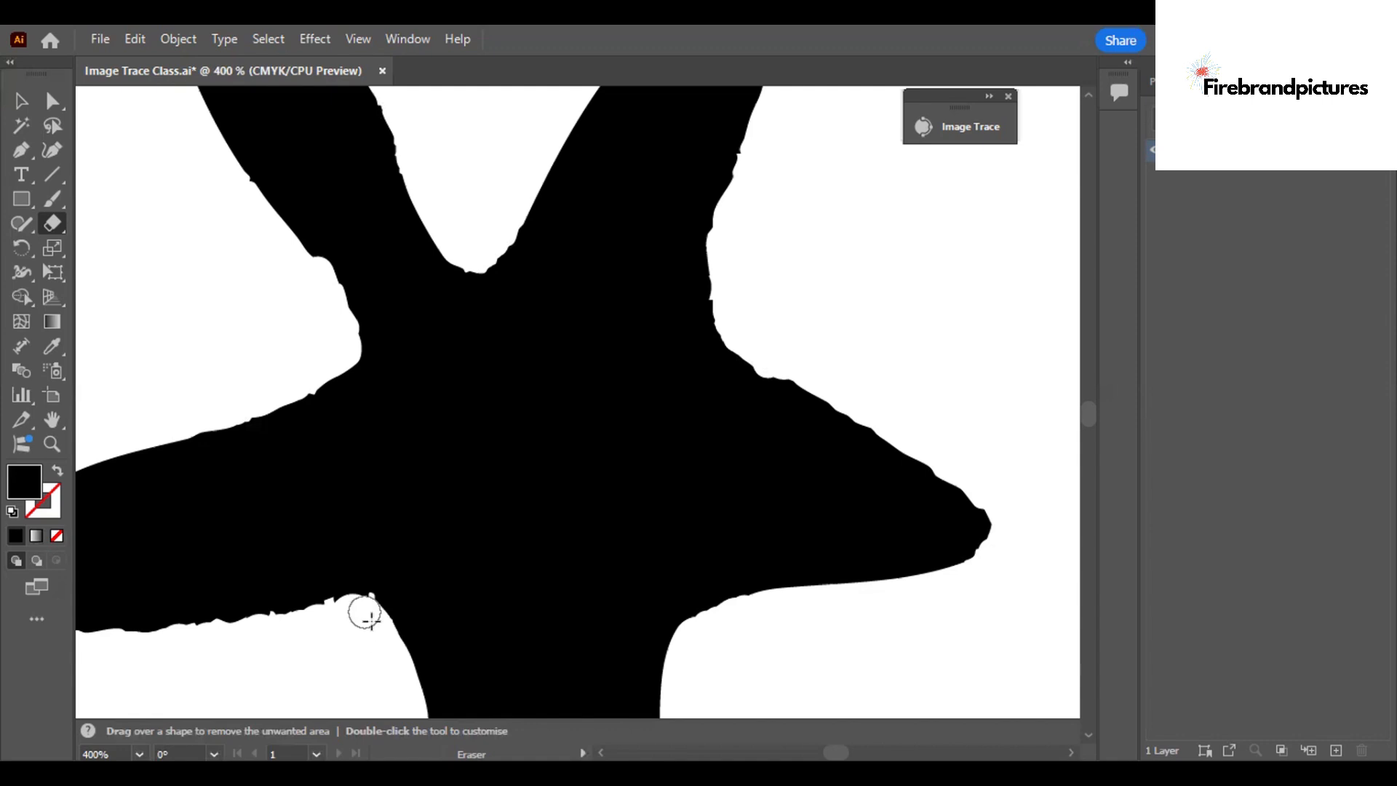
{"action": "mouse_move", "coordinate": [364, 617]}
{"action": "left_mouse_down"}
{"action": "mouse_move", "coordinate": [318, 604]}
{"action": "mouse_move", "coordinate": [168, 643]}
{"action": "left_mouse_up"}
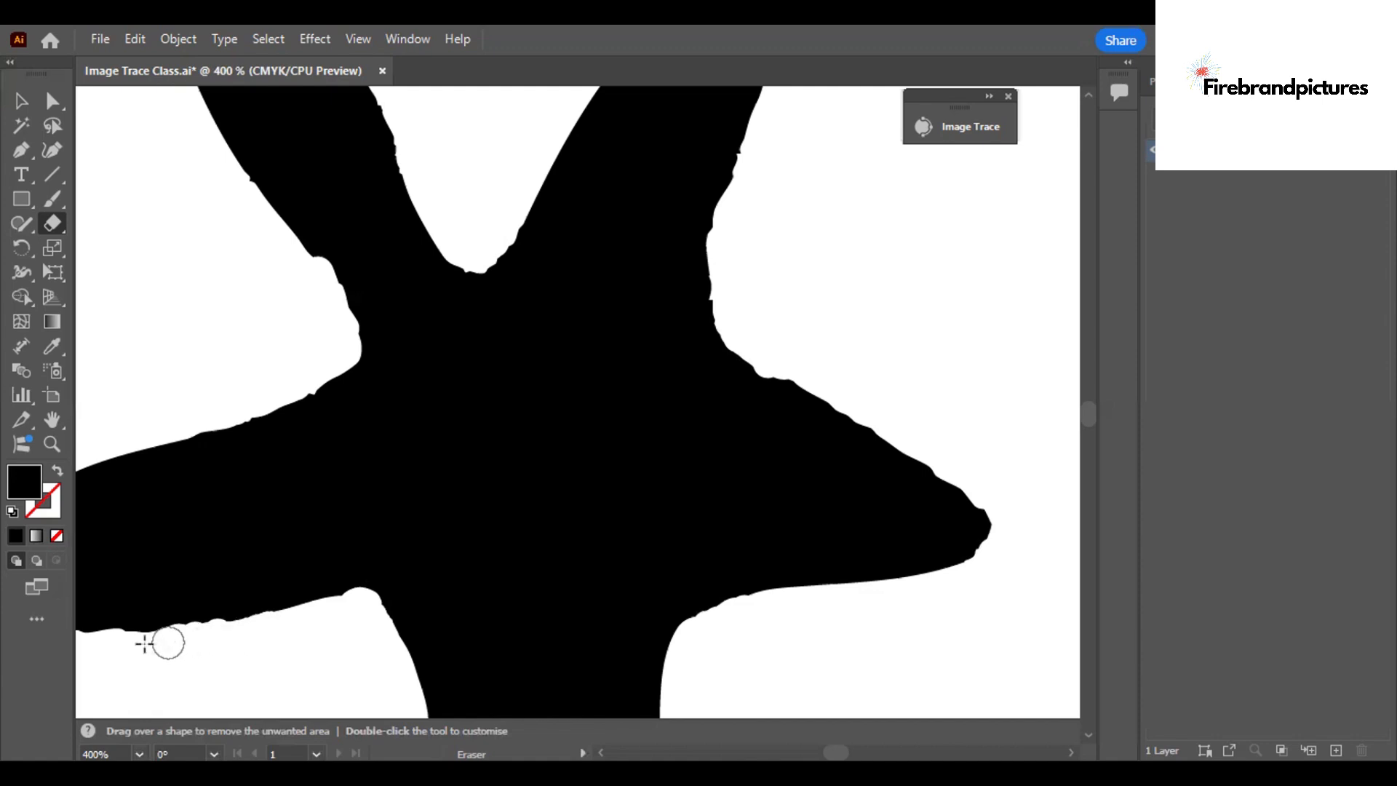
{"action": "left_click", "coordinate": [145, 643]}
{"action": "left_click", "coordinate": [133, 643]}
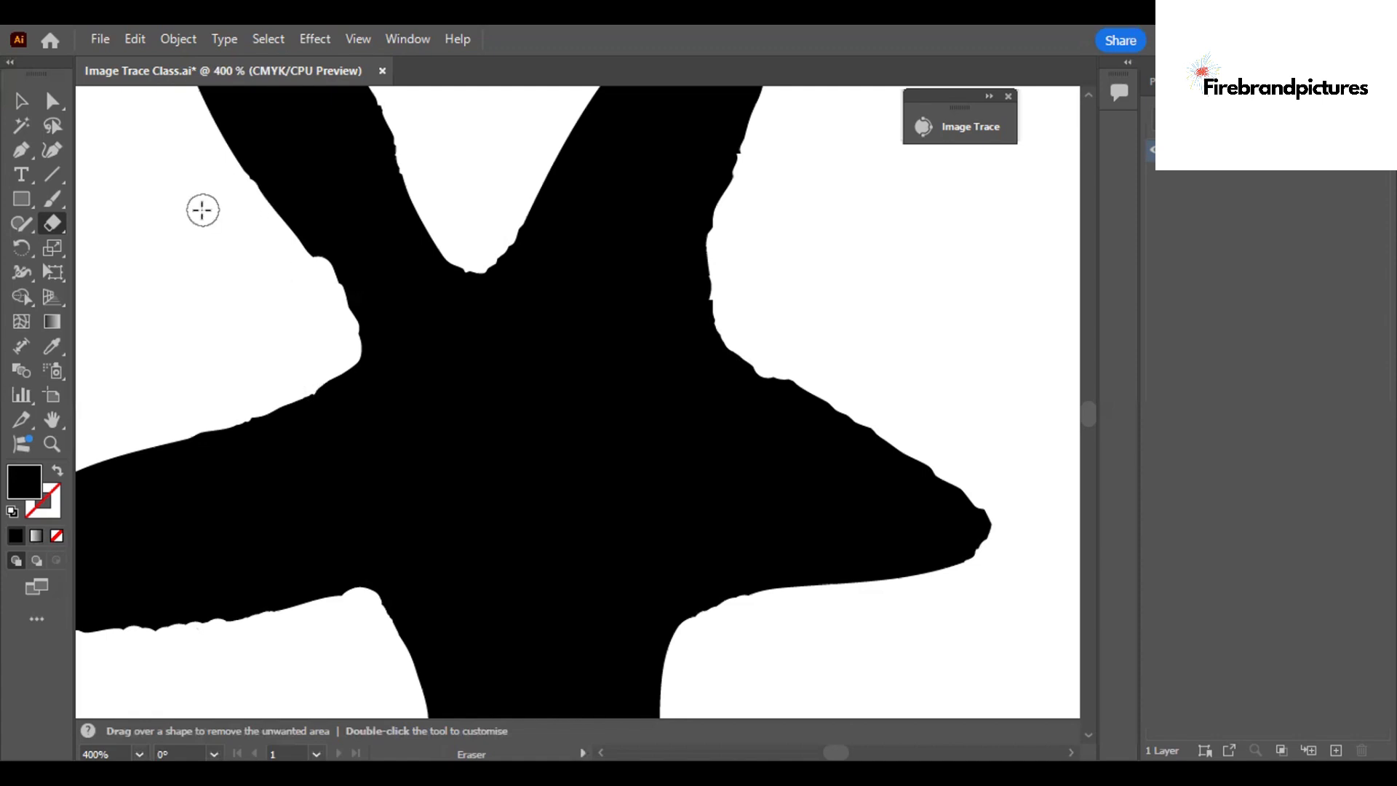
Move the cleaned starfish with the Selection tool to the upper-left corner of the artboard.
{"action": "key", "text": "ctrl"}
{"action": "key", "text": "ctrl+minus"}
{"action": "key", "text": "ctrl+minus"}
{"action": "key", "text": "ctrl+minus"}
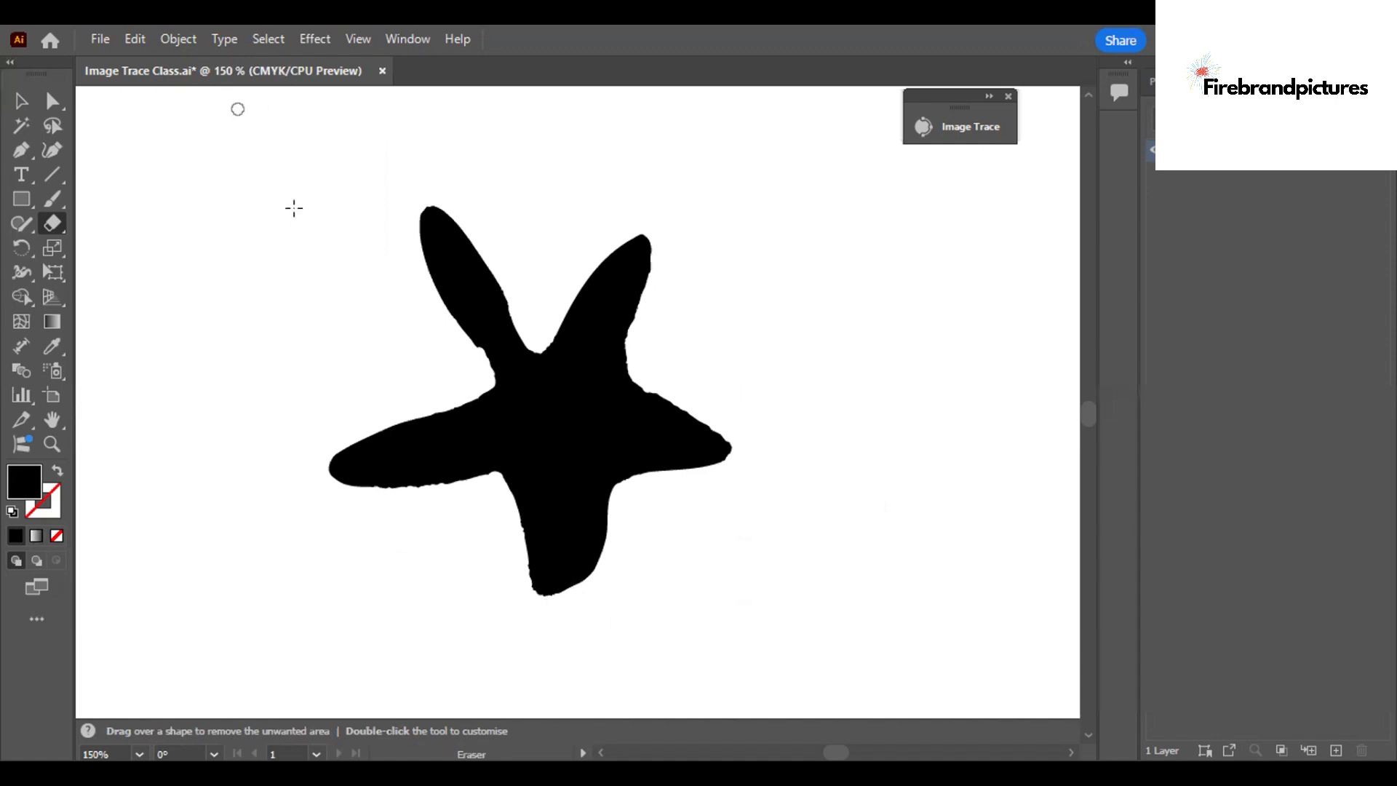
{"action": "scroll", "coordinate": [294, 208], "scroll_direction": "right", "scroll_amount": 3}
{"action": "scroll", "coordinate": [353, 379], "scroll_direction": "right", "scroll_amount": 3}
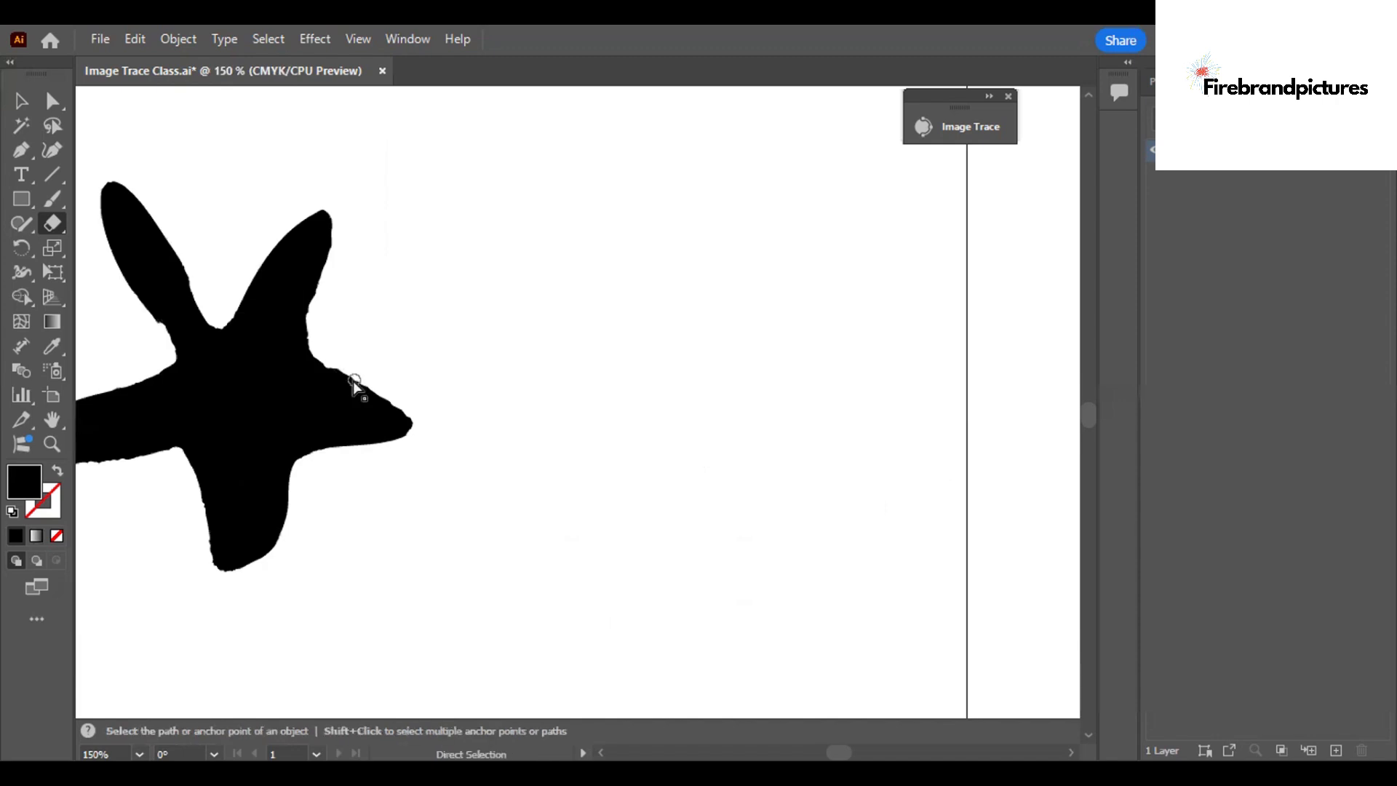
{"action": "key", "text": "ctrl+minus"}
{"action": "key", "text": "ctrl+minus"}
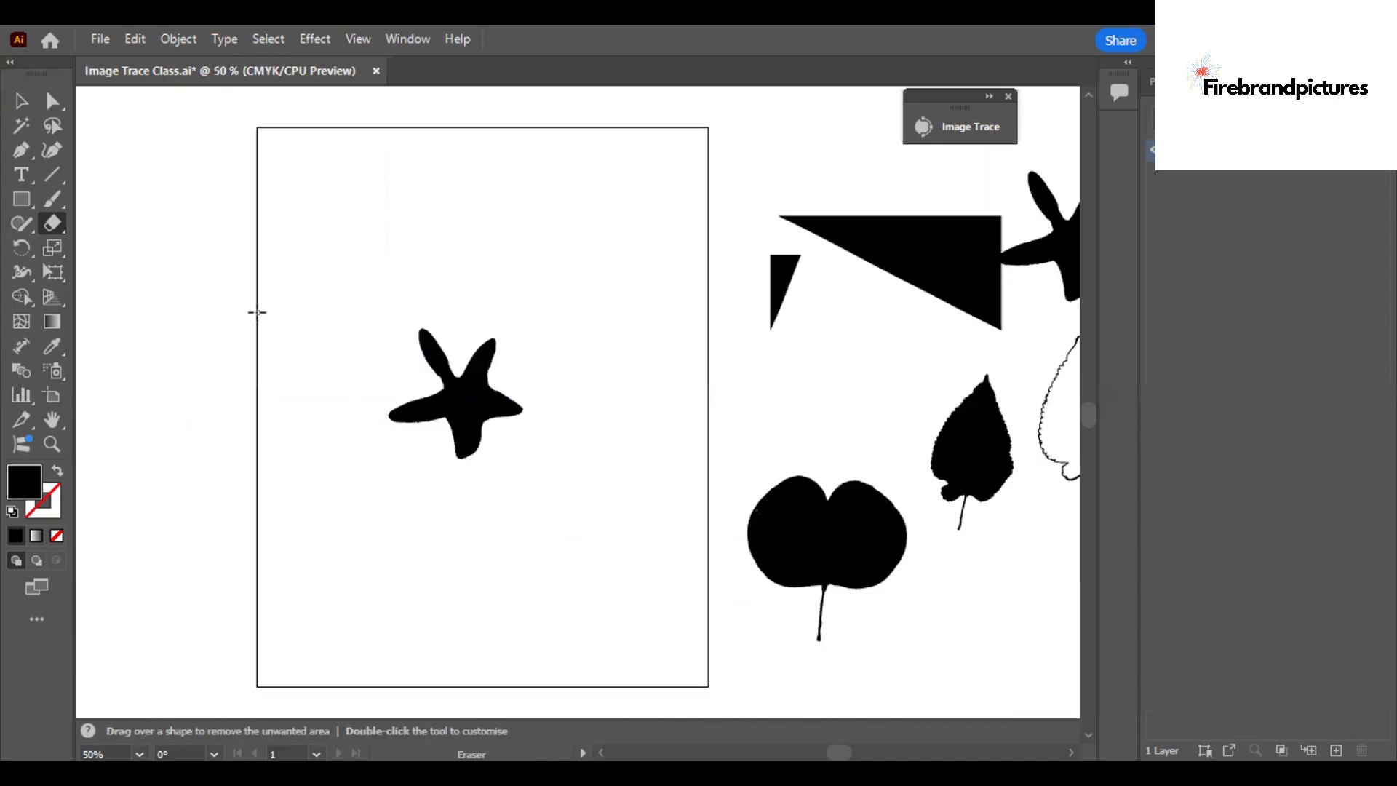
{"action": "left_click", "coordinate": [22, 101]}
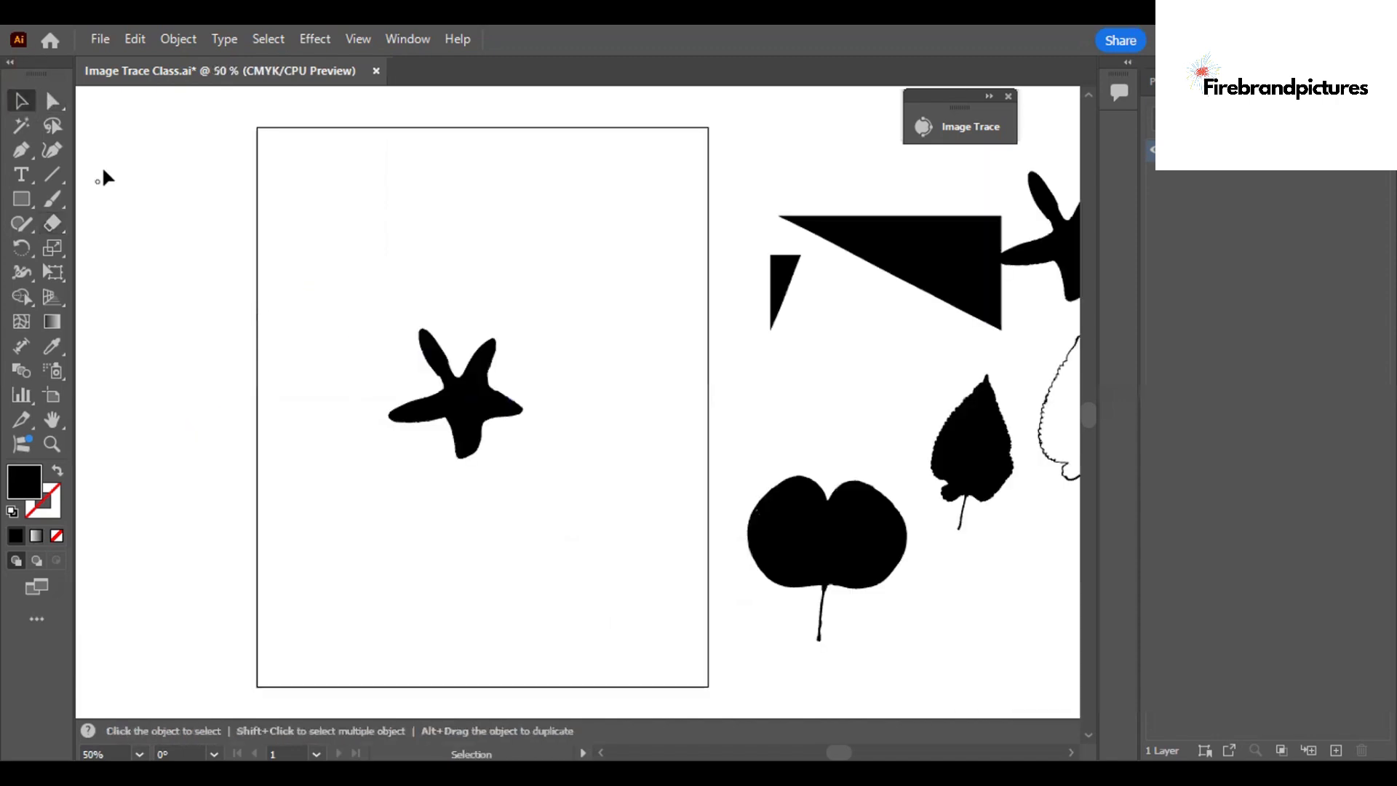
{"action": "left_click_drag", "start_coordinate": [465, 419], "coordinate": [357, 229]}
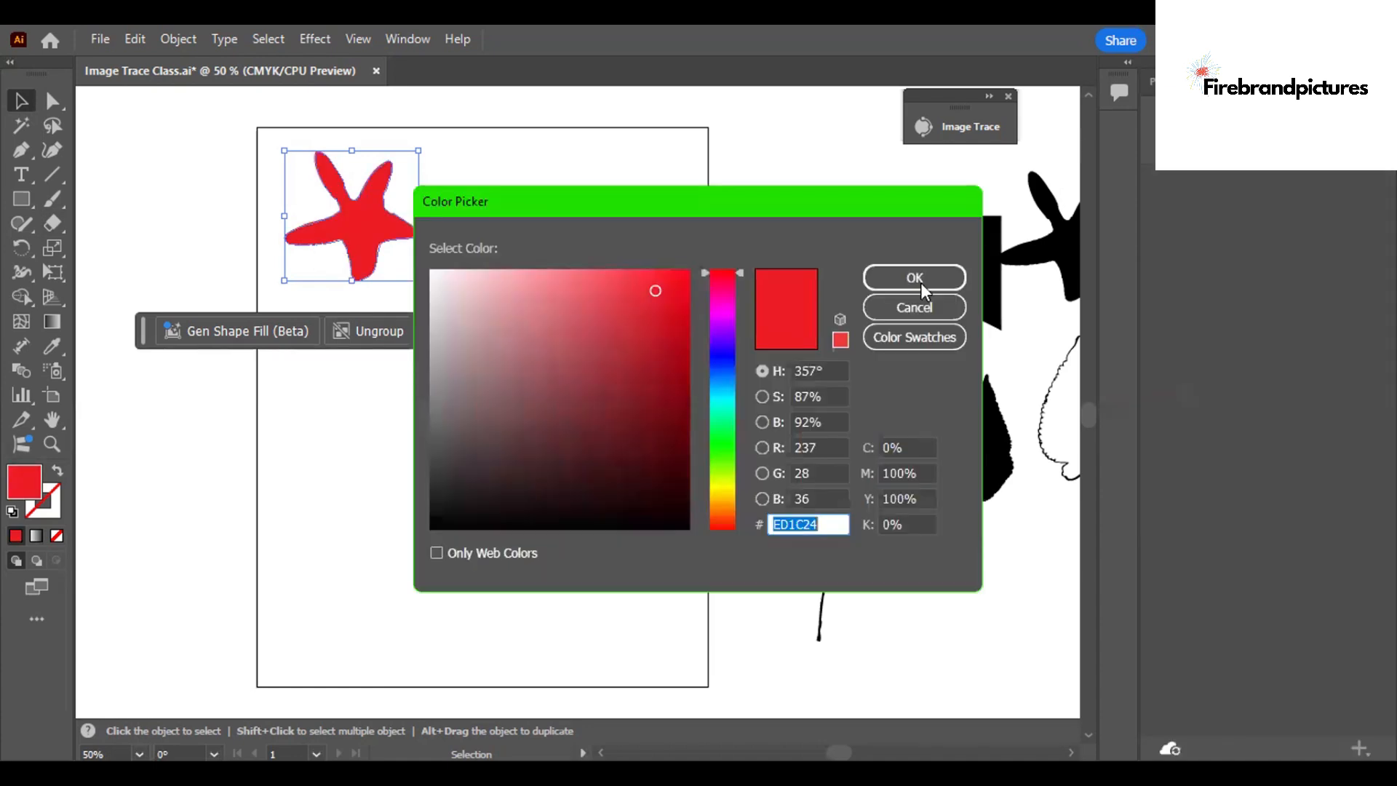
Remove the starfish's fill and outline it with a 5 pt magenta stroke.
{"action": "left_click", "coordinate": [920, 283]}
{"action": "left_click", "coordinate": [58, 533]}
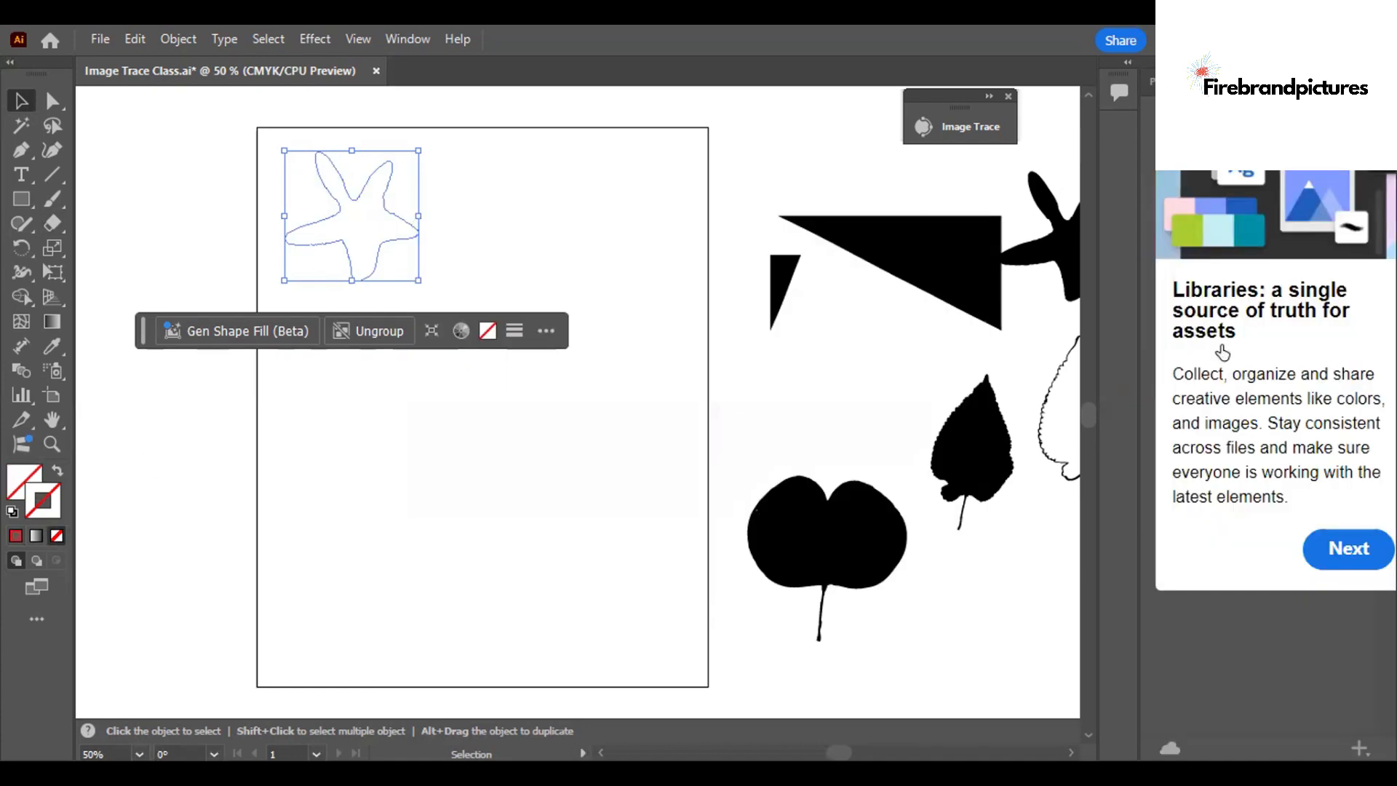
{"action": "left_click", "coordinate": [1258, 334]}
{"action": "type", "text": "5"}
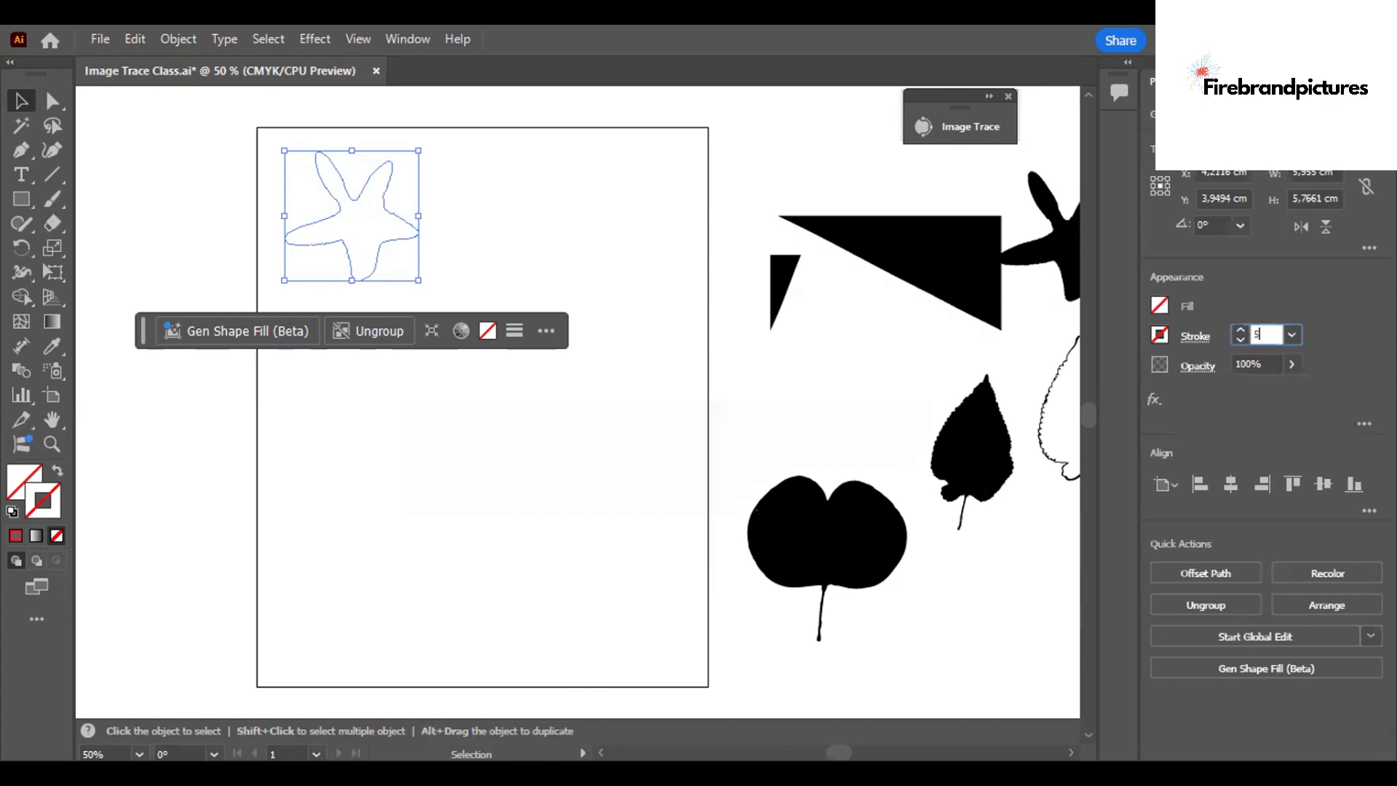
{"action": "key", "text": "Return"}
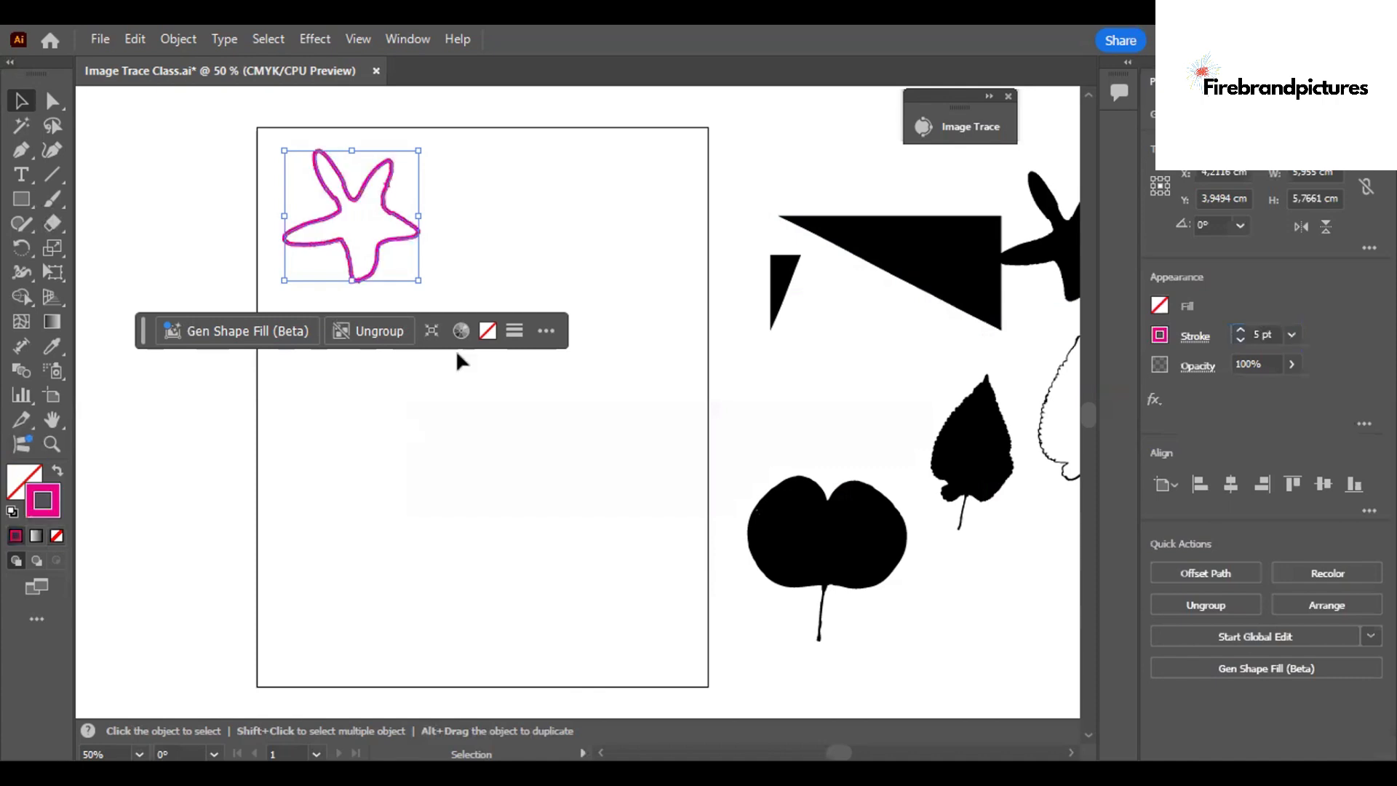
Duplicate the magenta starfish outline toward the middle of the artboard and give the copy a yellow stroke.
{"action": "left_click", "coordinate": [369, 230]}
{"action": "left_click", "coordinate": [371, 248]}
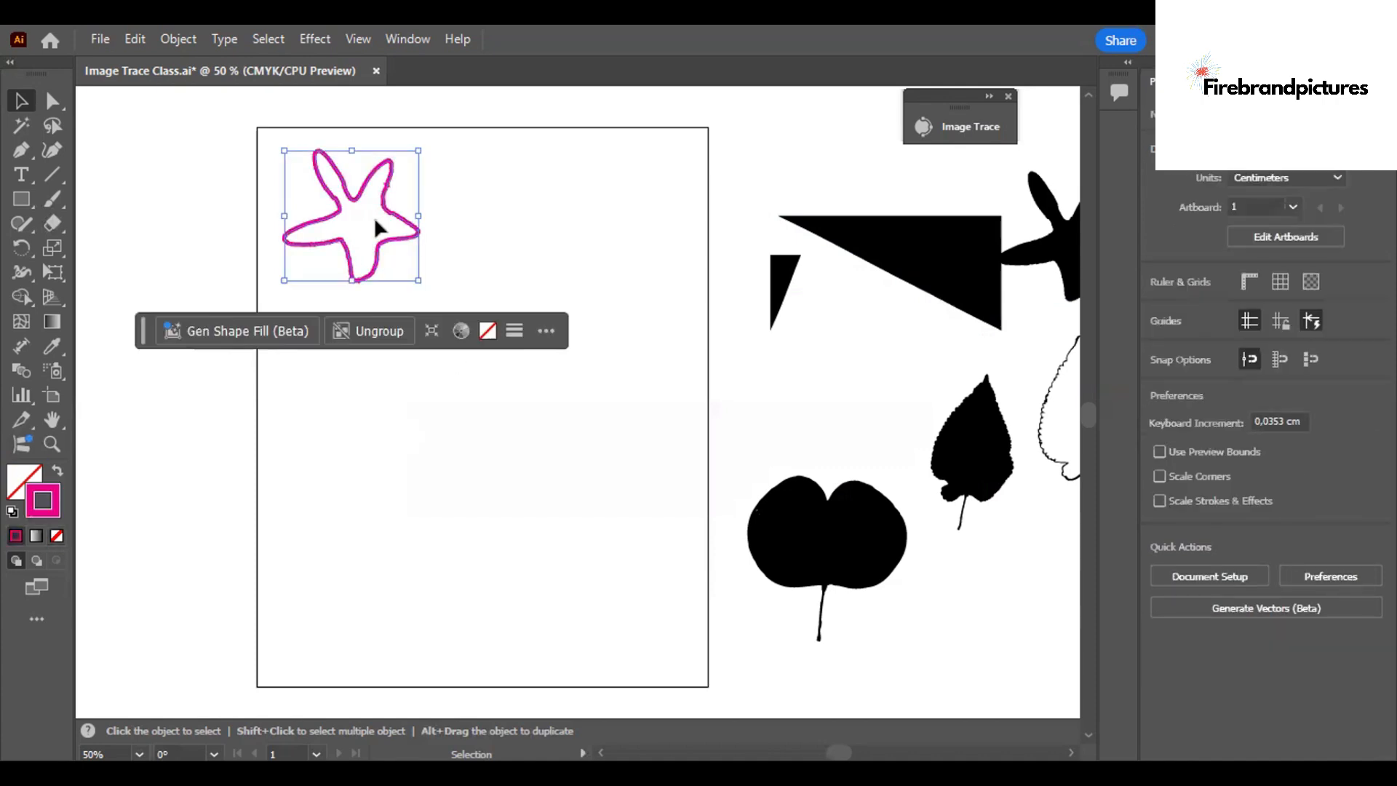
{"action": "left_click", "coordinate": [380, 239]}
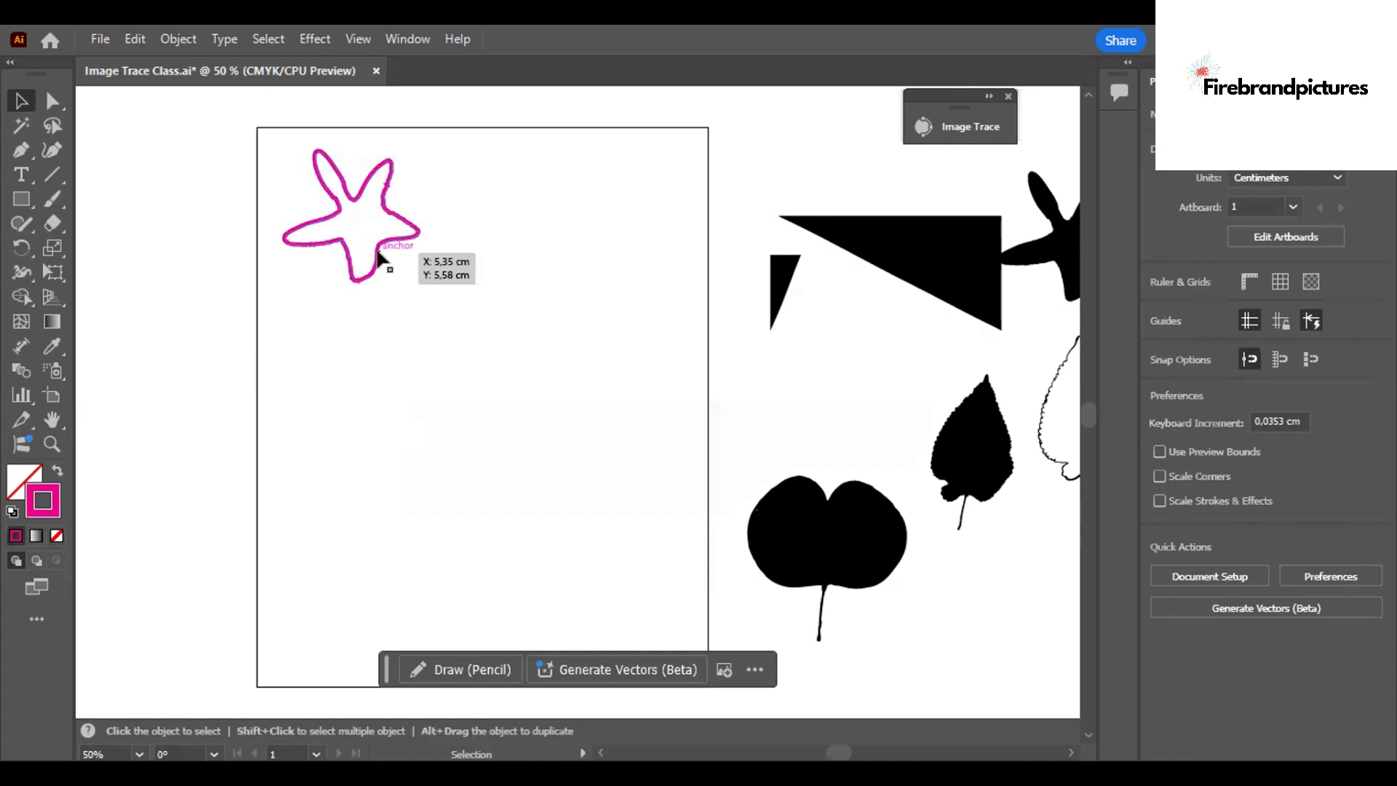
{"action": "left_click", "coordinate": [379, 254]}
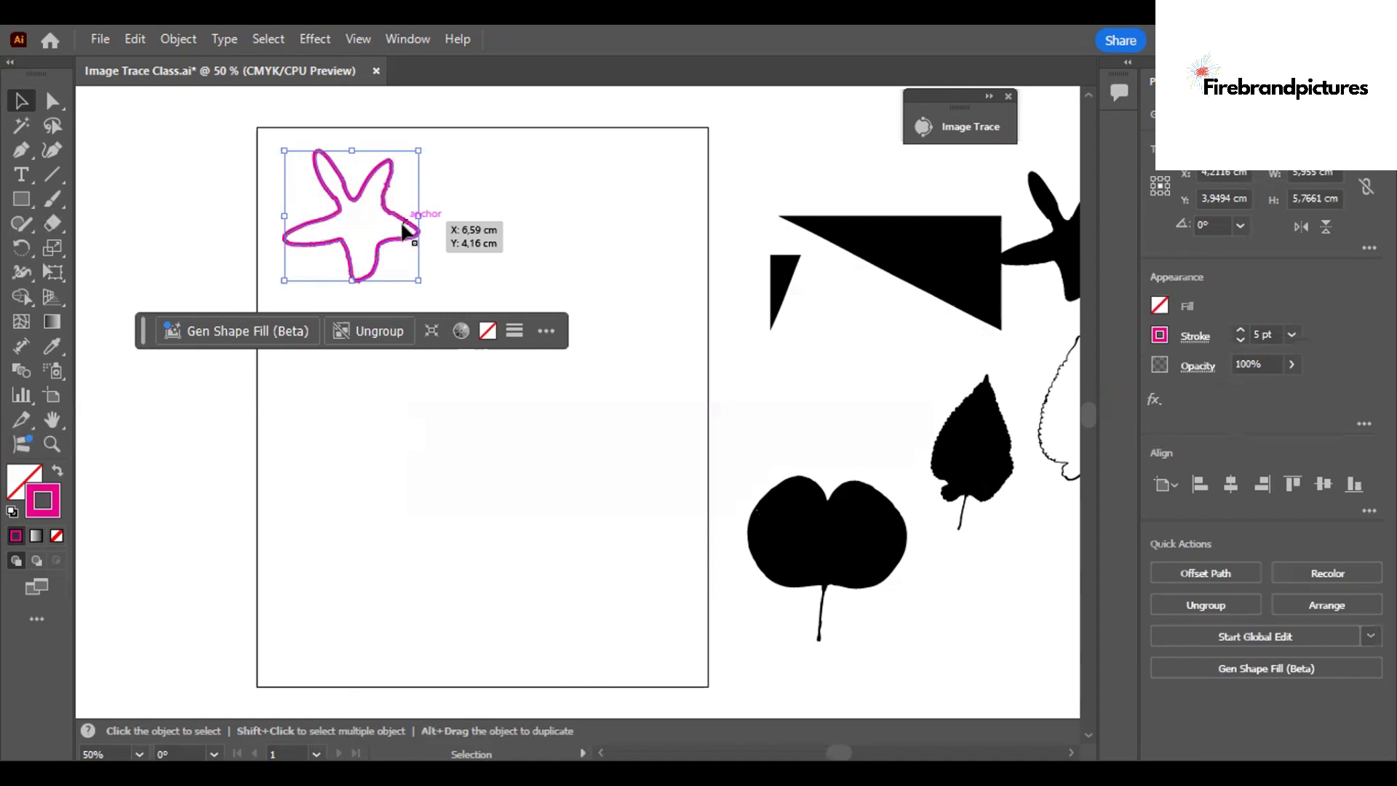
{"action": "left_click_drag", "start_coordinate": [405, 231], "coordinate": [539, 374]}
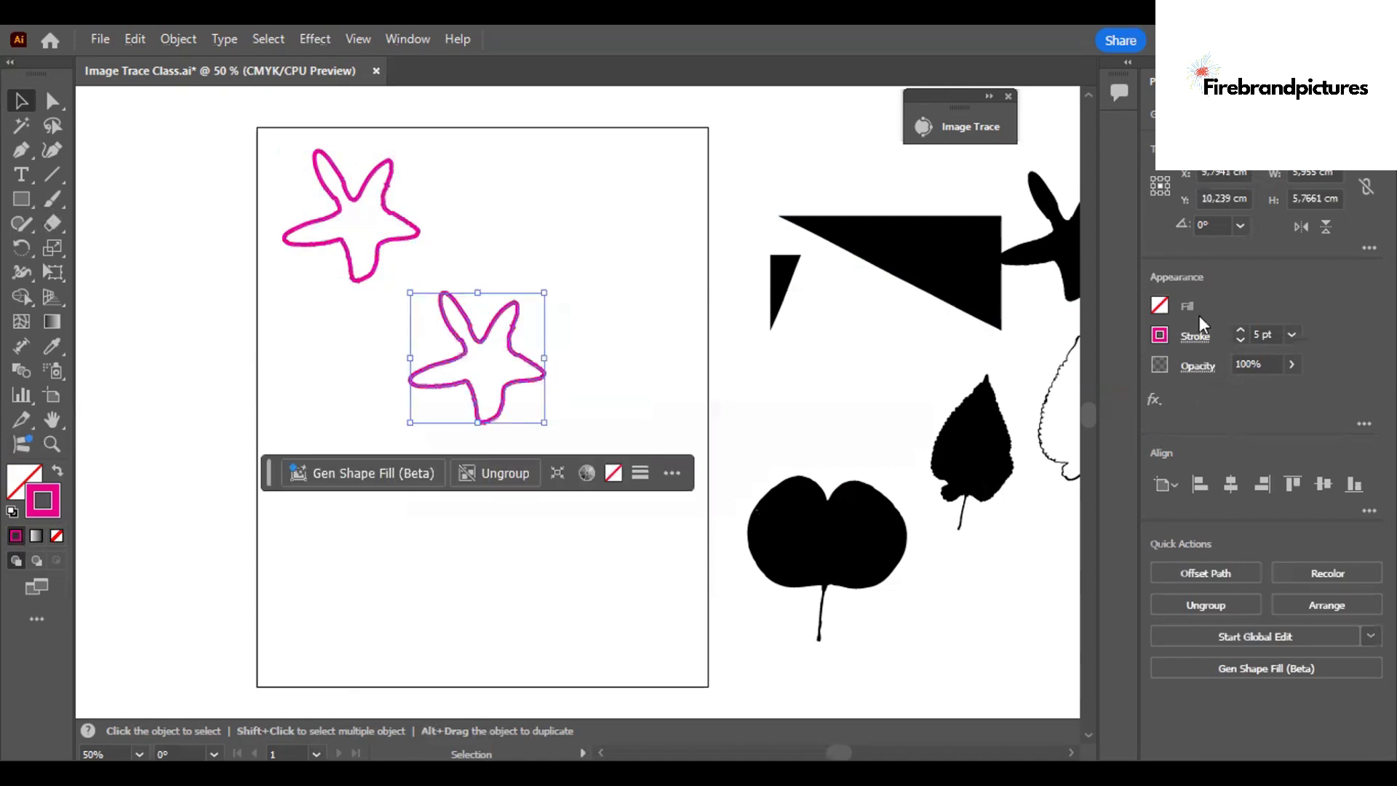
{"action": "left_click", "coordinate": [1159, 335]}
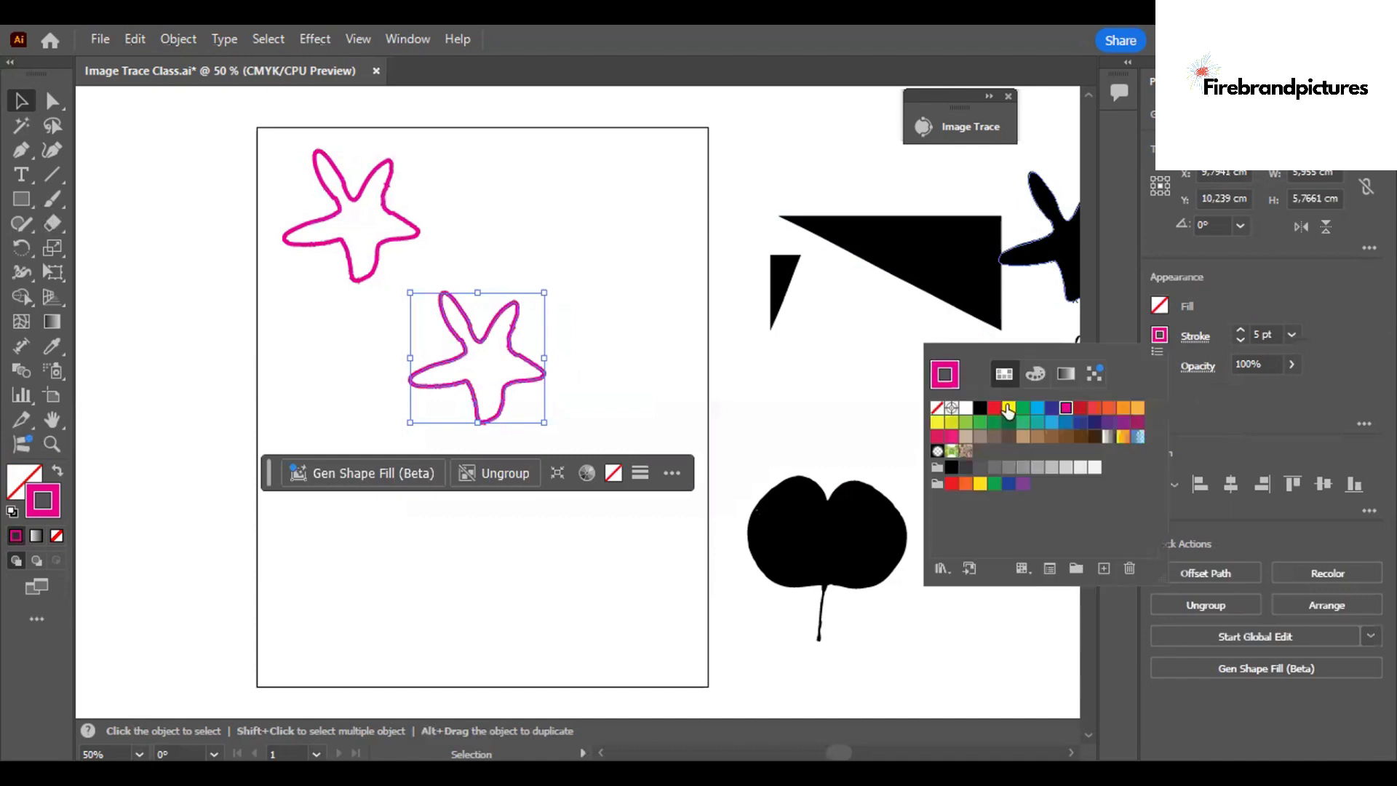
{"action": "left_click", "coordinate": [1008, 409]}
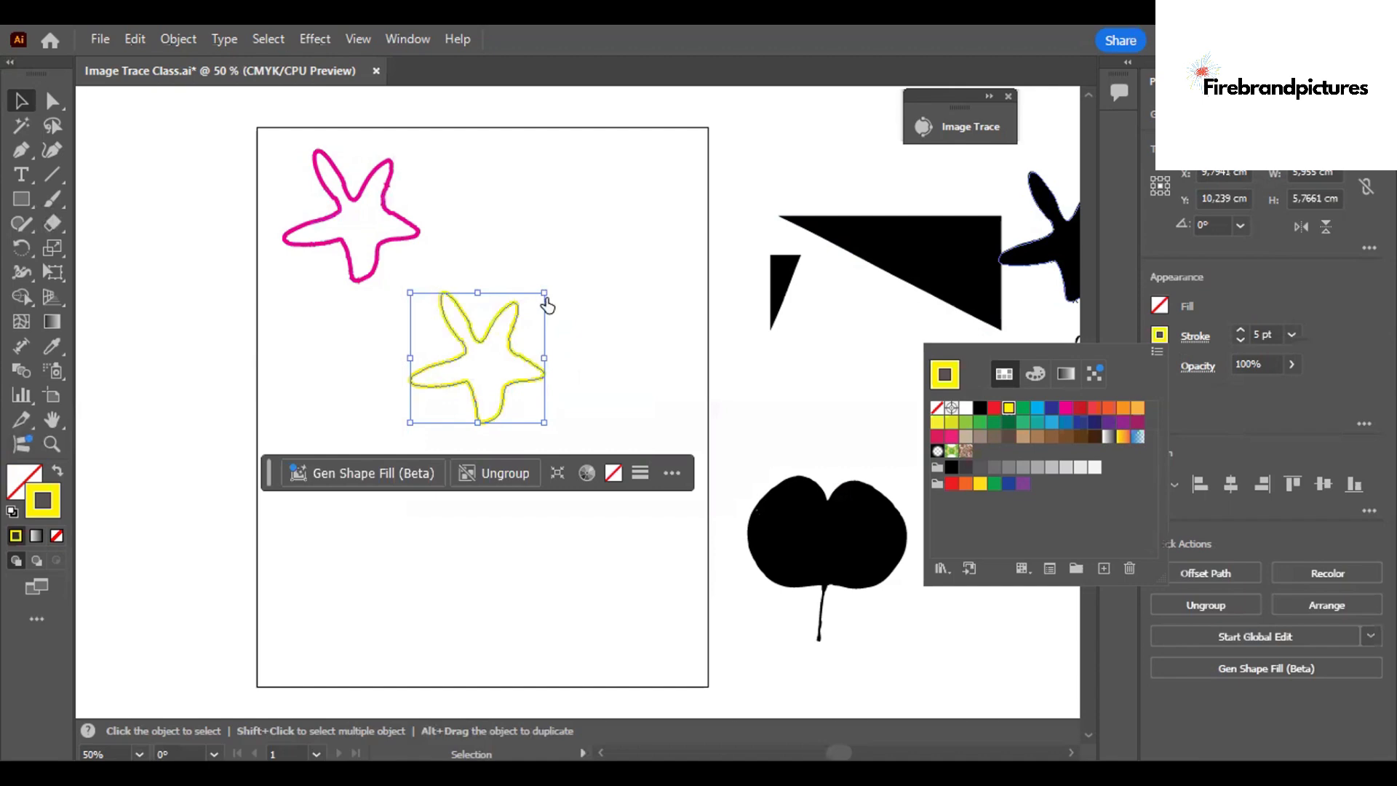
Scale the yellow starfish down to about 3.85 by 3.73 cm and centre it inside the magenta one.
{"action": "left_click_drag", "start_coordinate": [545, 292], "coordinate": [498, 339]}
{"action": "left_click_drag", "start_coordinate": [455, 369], "coordinate": [353, 205]}
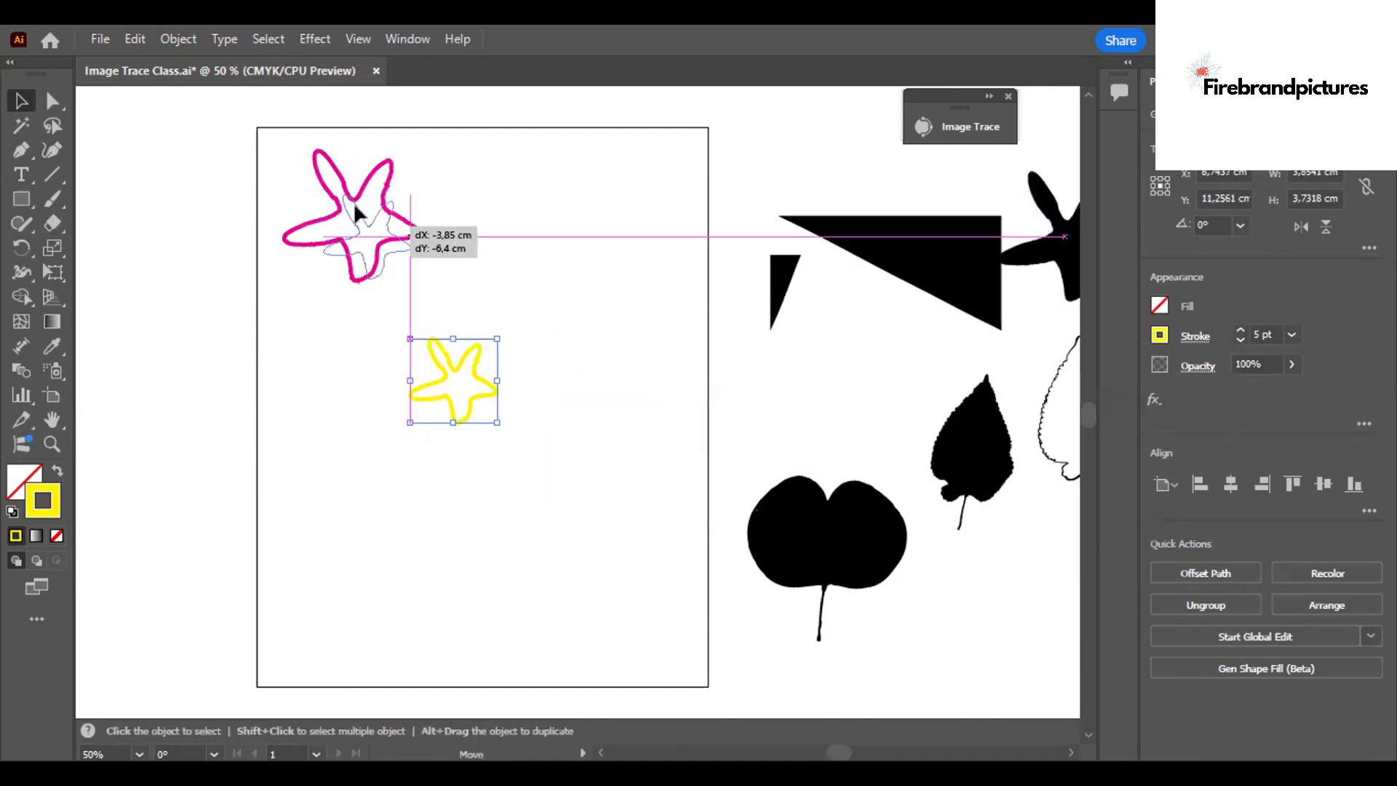
{"action": "left_click", "coordinate": [446, 205]}
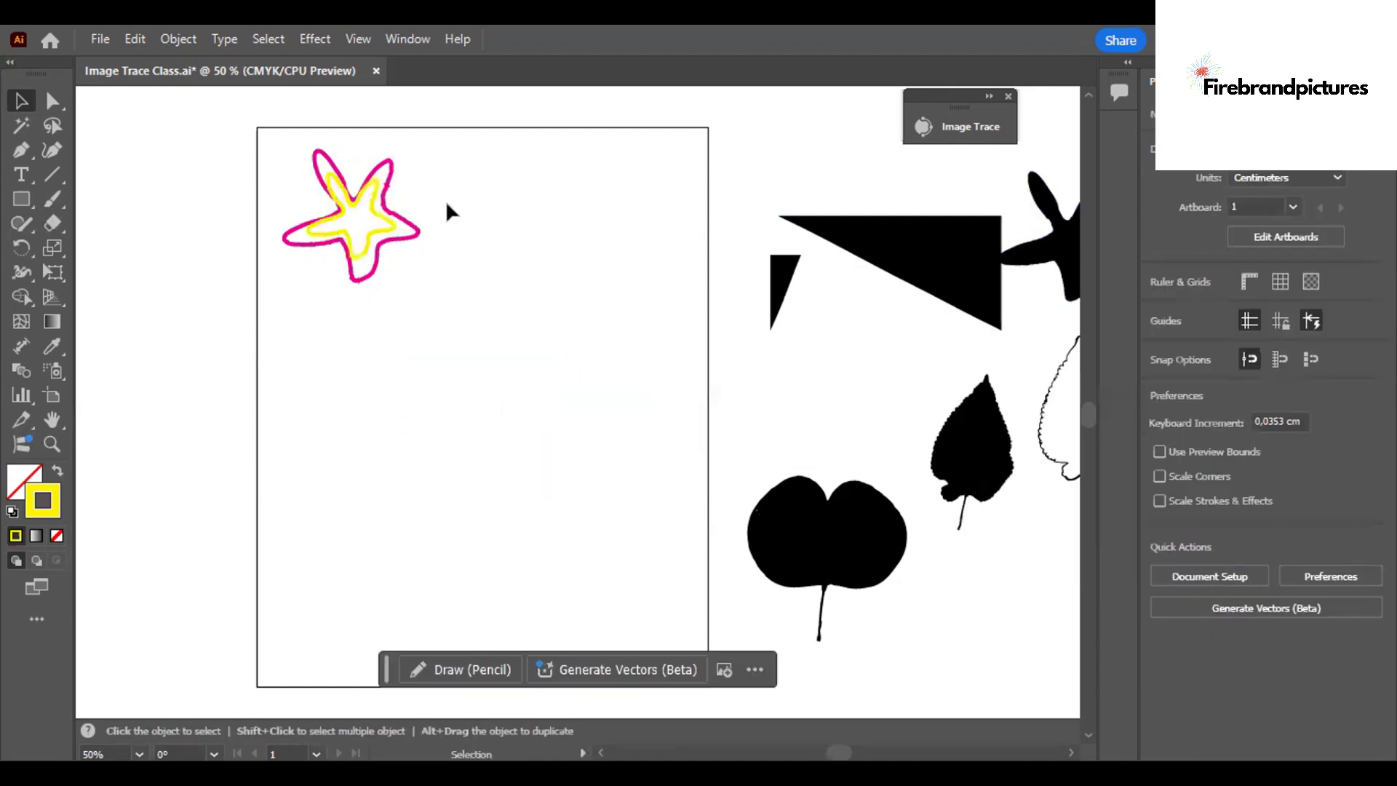
{"action": "key", "text": "ctrl+plus"}
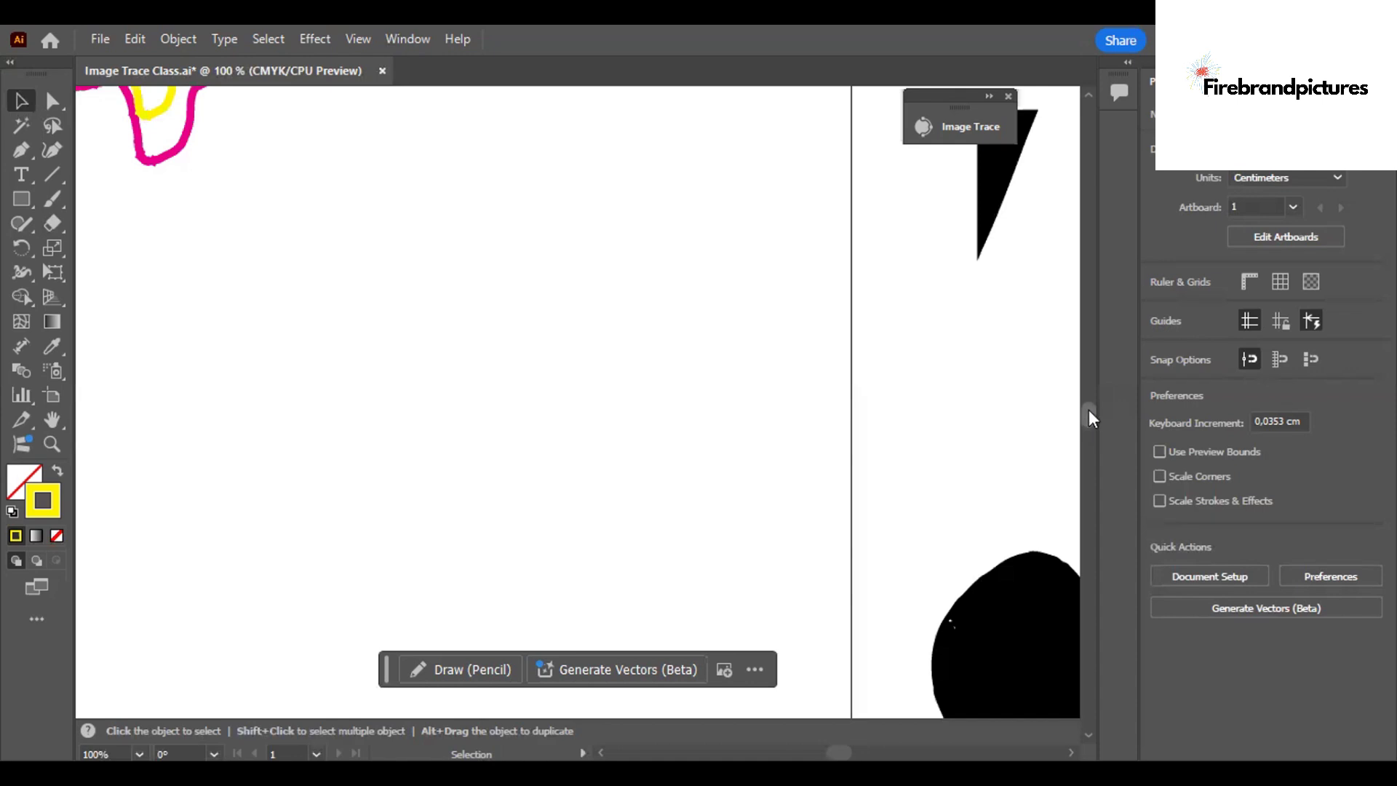
{"action": "scroll", "coordinate": [1087, 411], "scroll_direction": "up", "scroll_amount": 5}
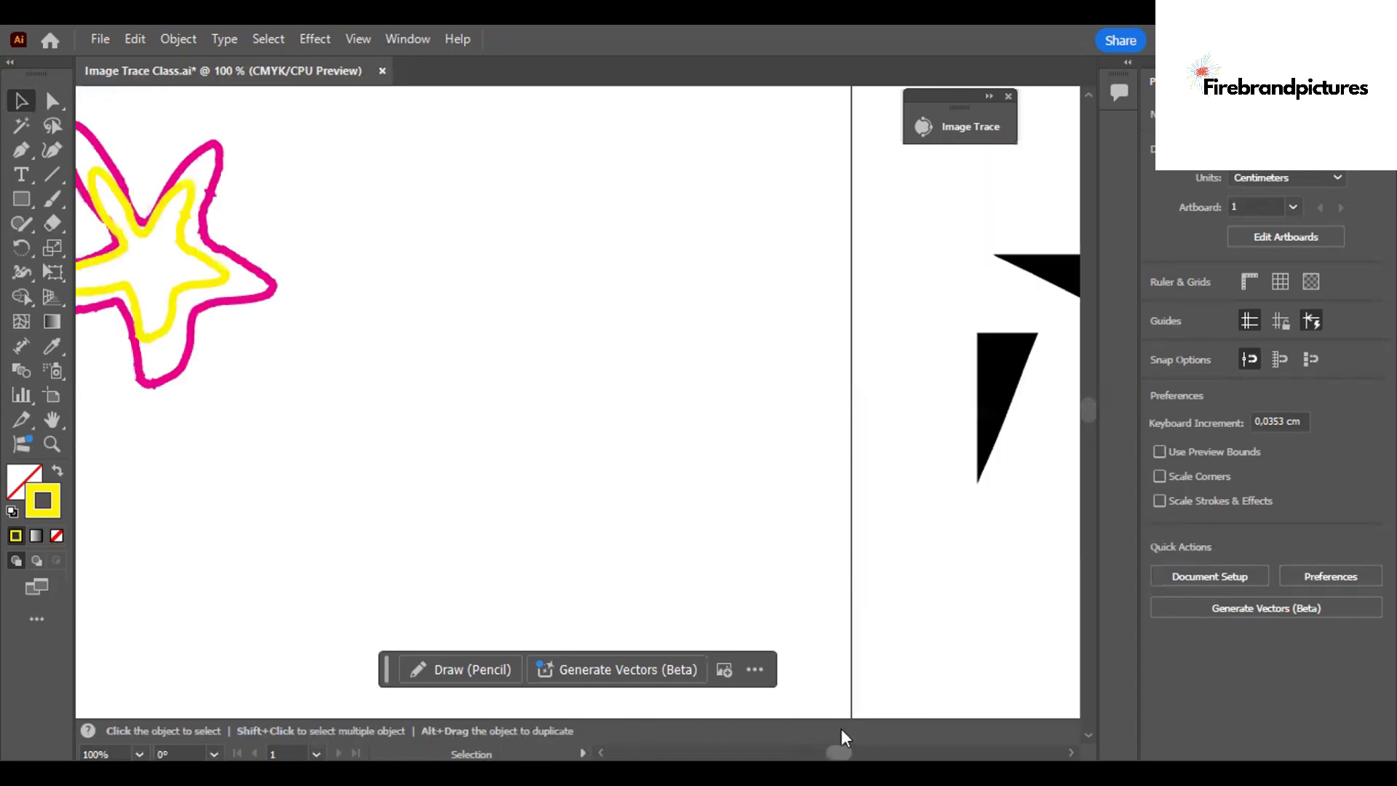
{"action": "key", "text": "ctrl+minus"}
{"action": "key", "text": "ctrl+minus"}
{"action": "key", "text": "ctrl+minus"}
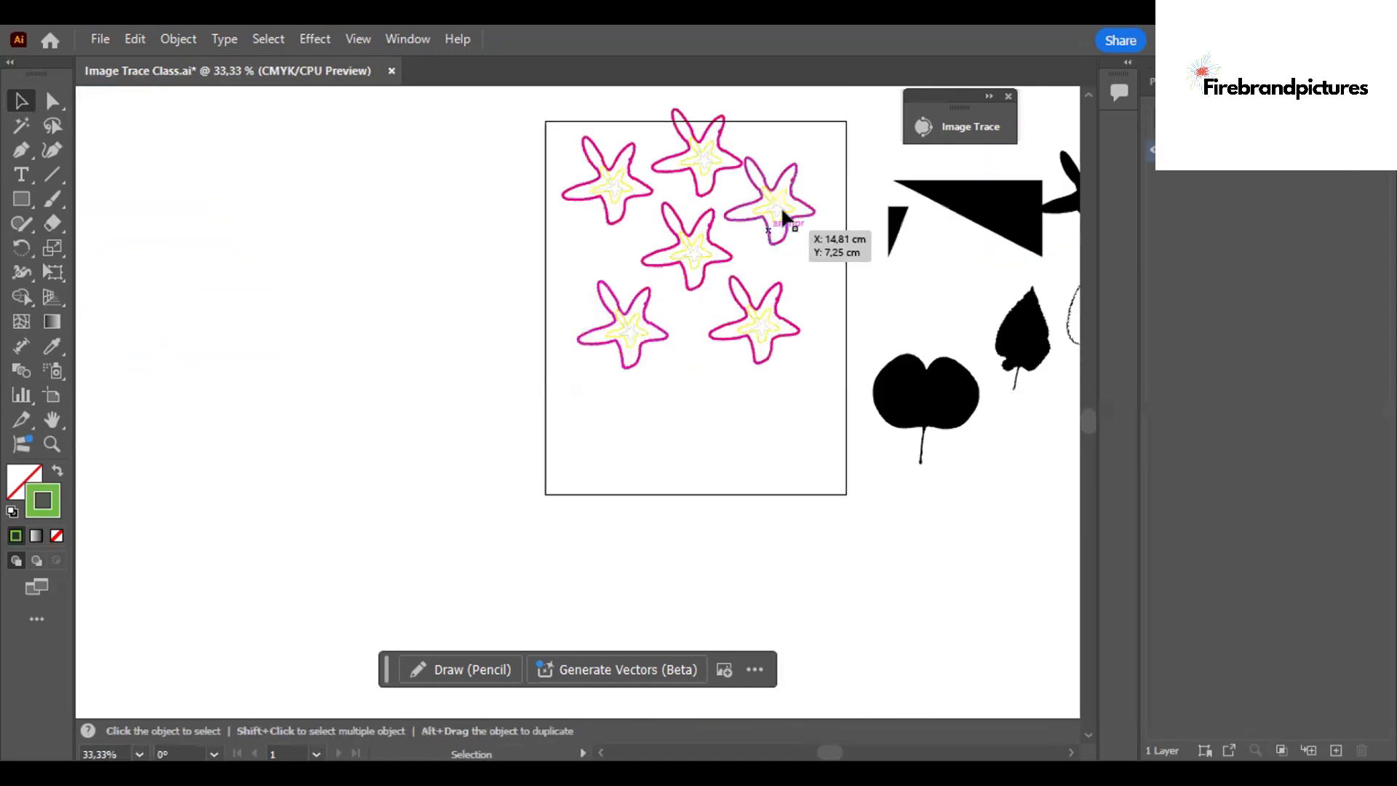
{"action": "left_click", "coordinate": [783, 210]}
{"action": "left_click", "coordinate": [859, 342]}
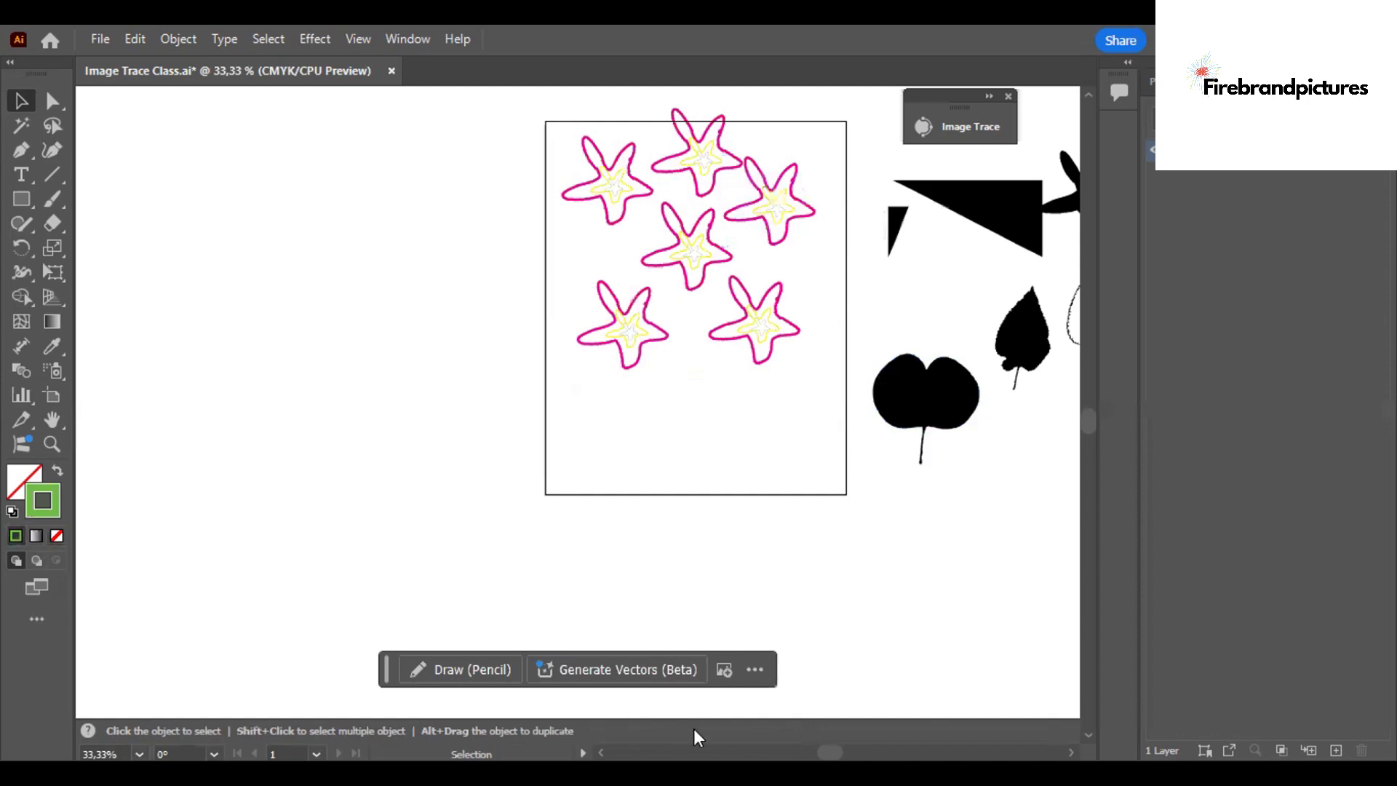
Isolate the lower-right starfish group and fill its outer starfish with the stroke's magenta, EC008C.
{"action": "scroll", "coordinate": [758, 427], "scroll_direction": "left", "scroll_amount": 3}
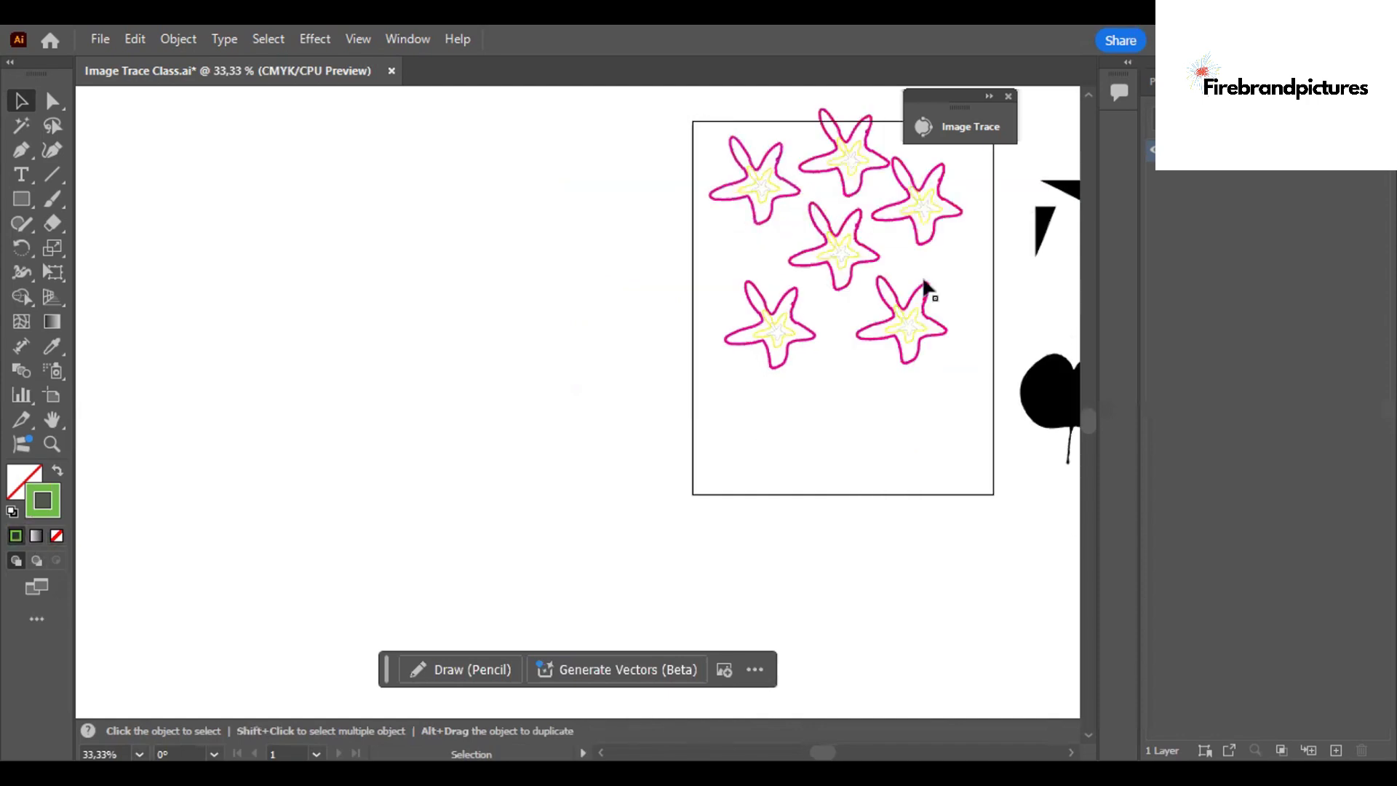
{"action": "key", "text": "ctrl+plus"}
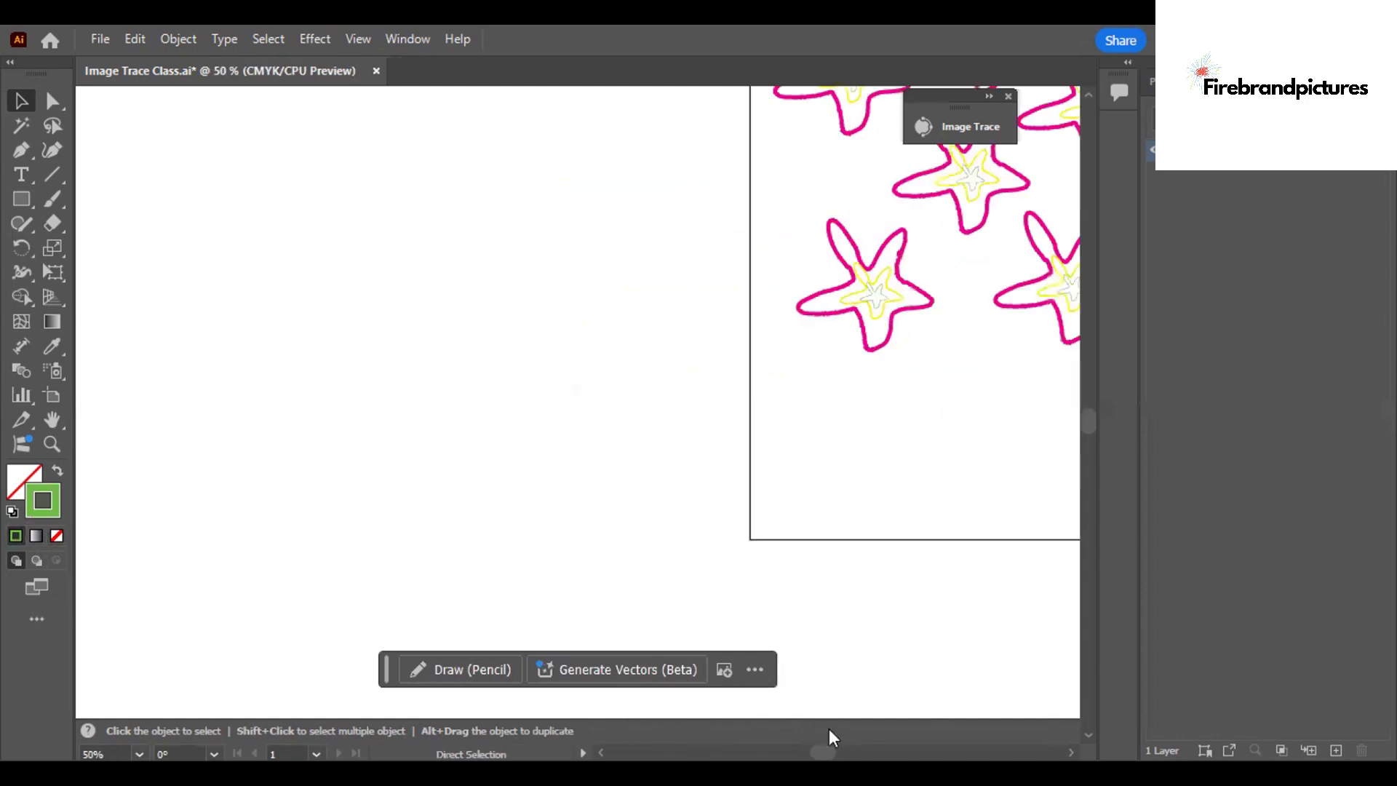
{"action": "key", "text": "ctrl+plus"}
{"action": "left_click_drag", "start_coordinate": [823, 729], "coordinate": [845, 730]}
{"action": "left_click", "coordinate": [216, 291]}
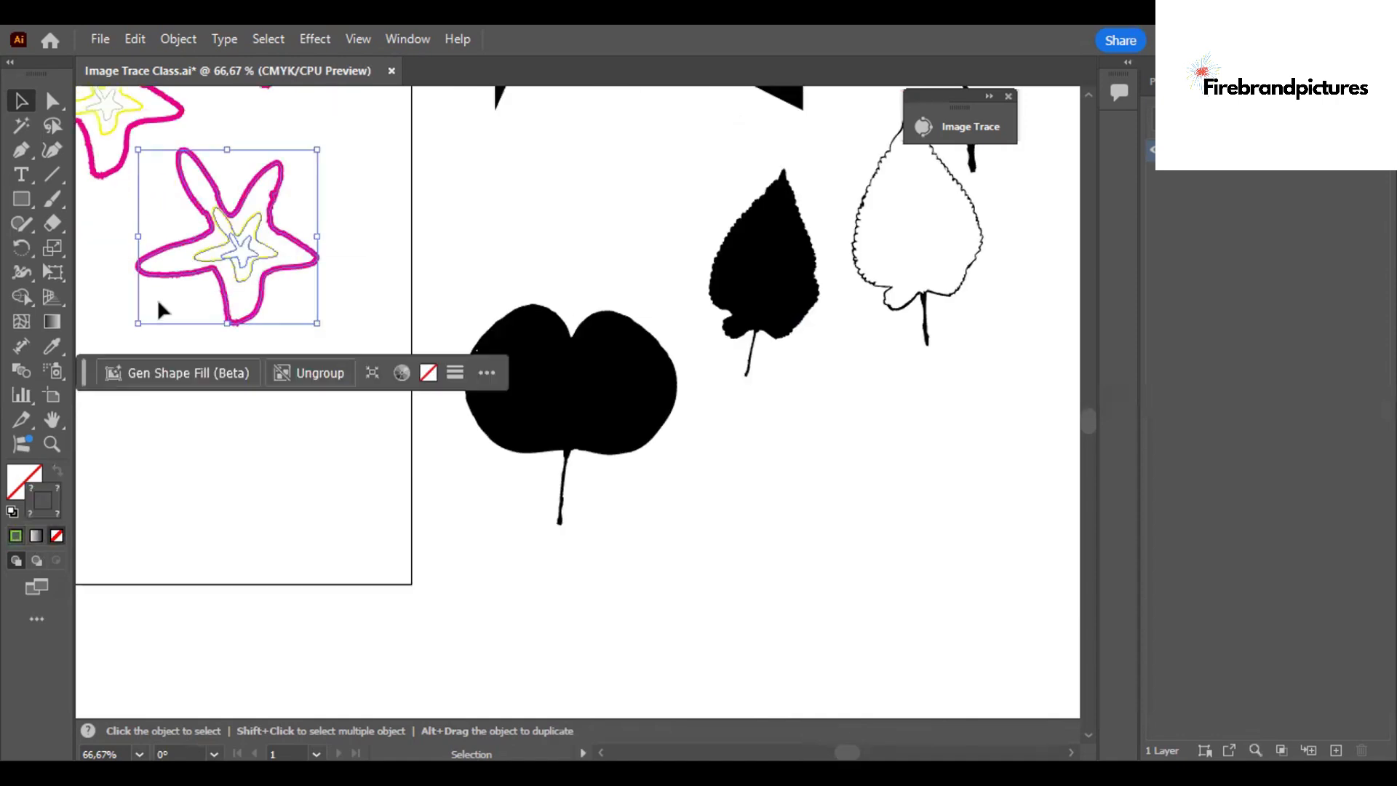
{"action": "left_click", "coordinate": [25, 478]}
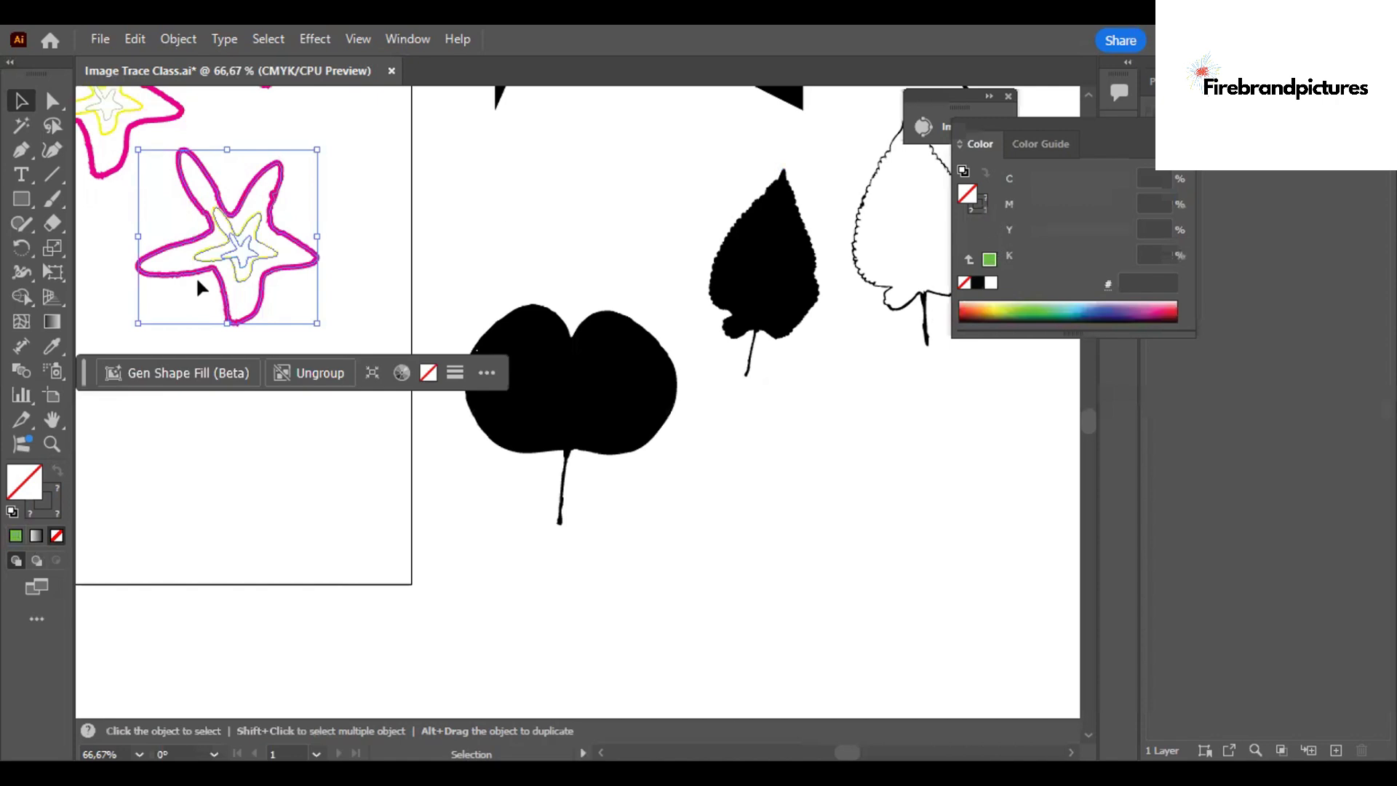
{"action": "left_click", "coordinate": [194, 246]}
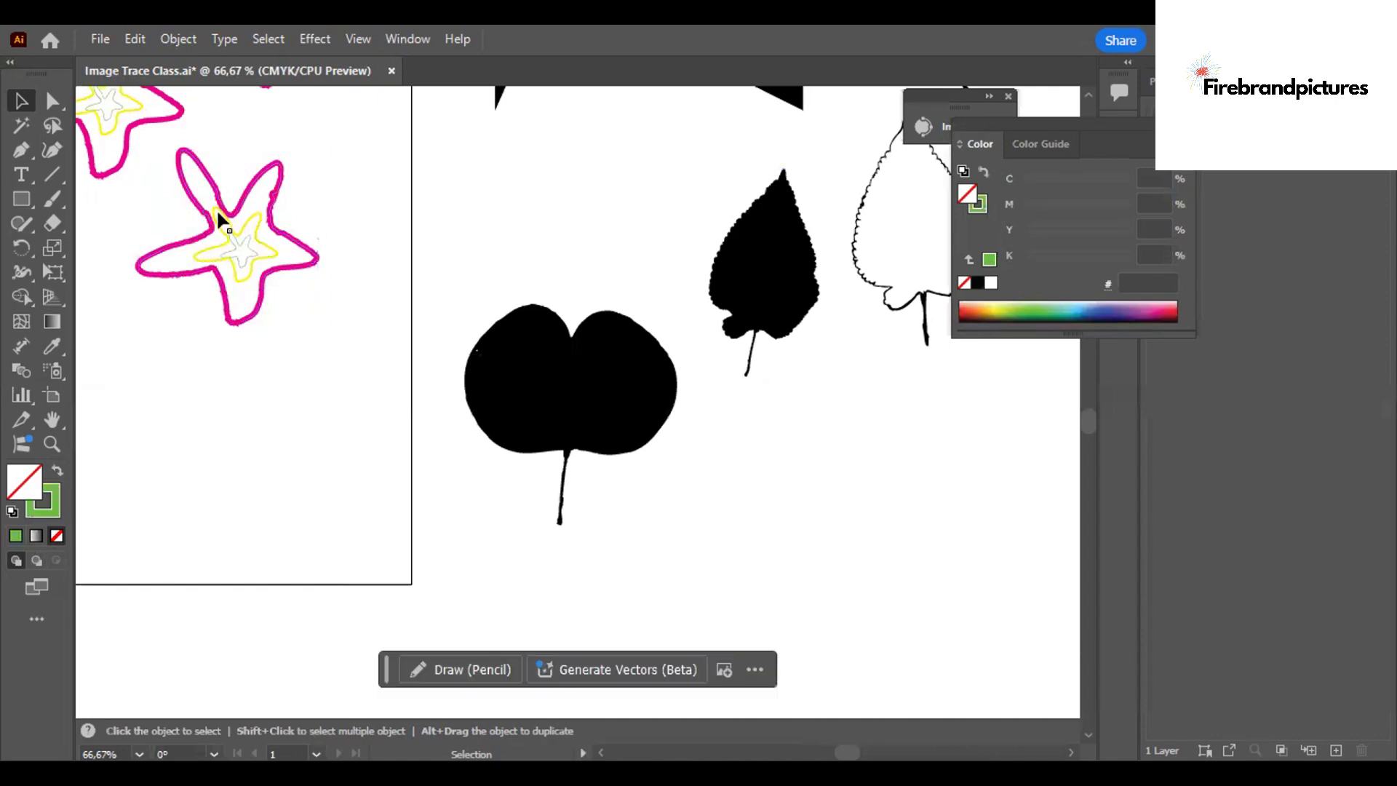
{"action": "double_click", "coordinate": [248, 196]}
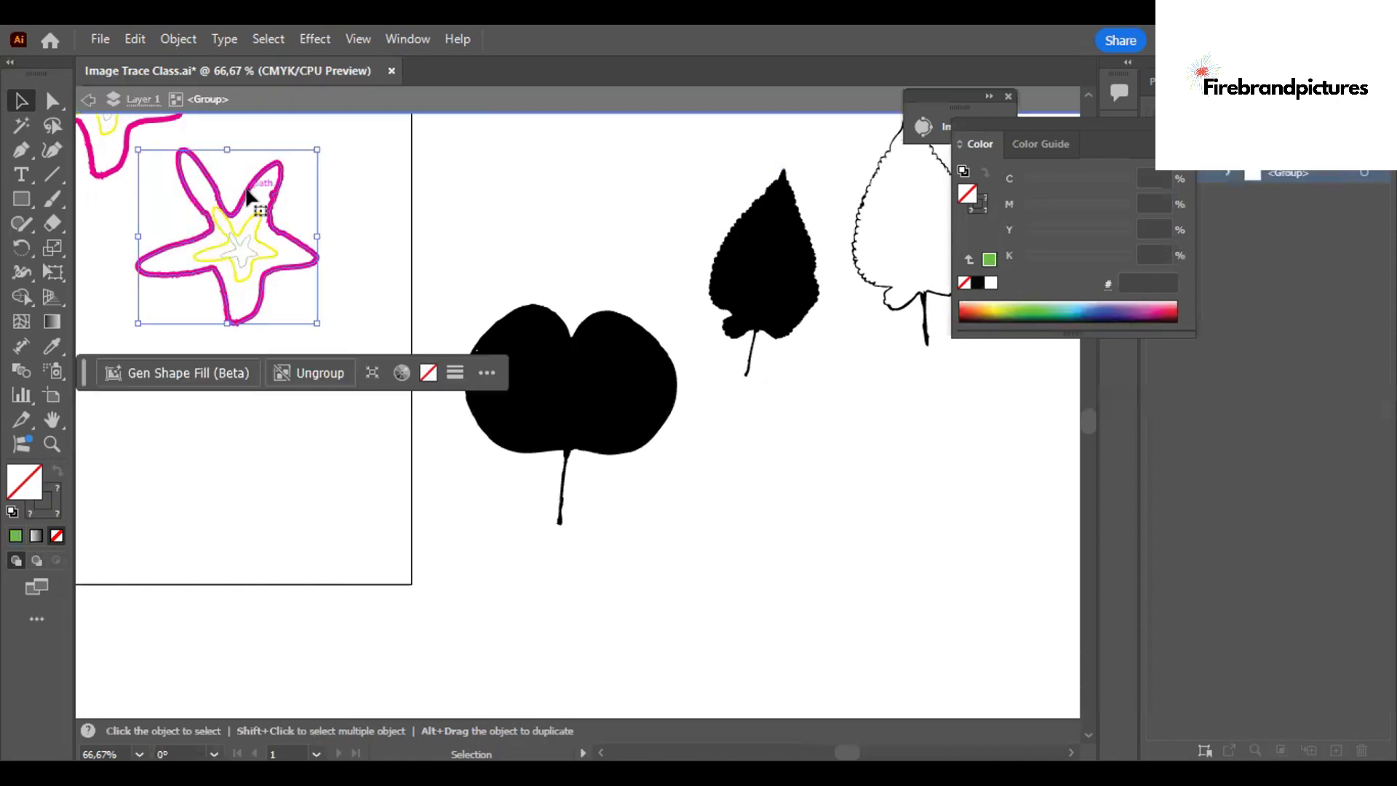
{"action": "double_click", "coordinate": [33, 496]}
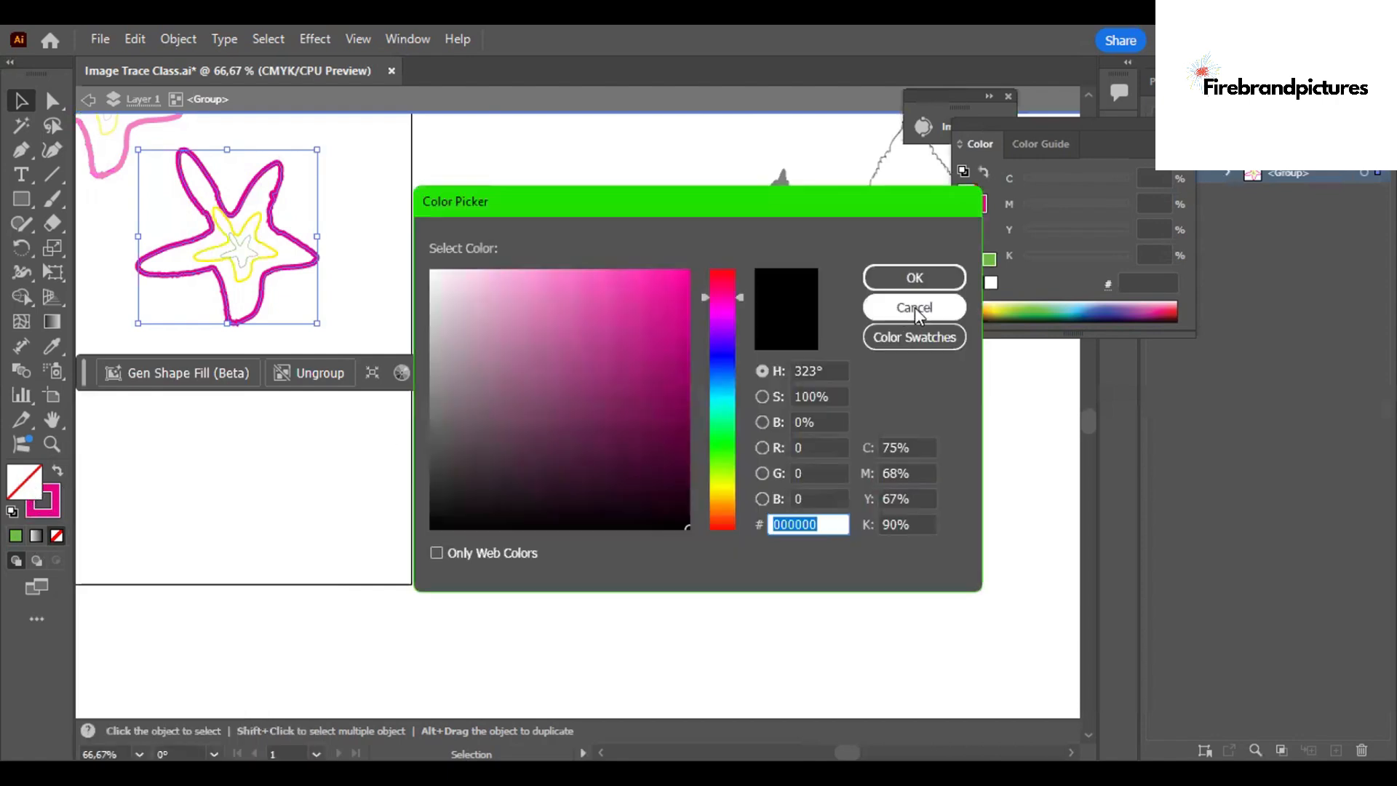
{"action": "left_click", "coordinate": [915, 310]}
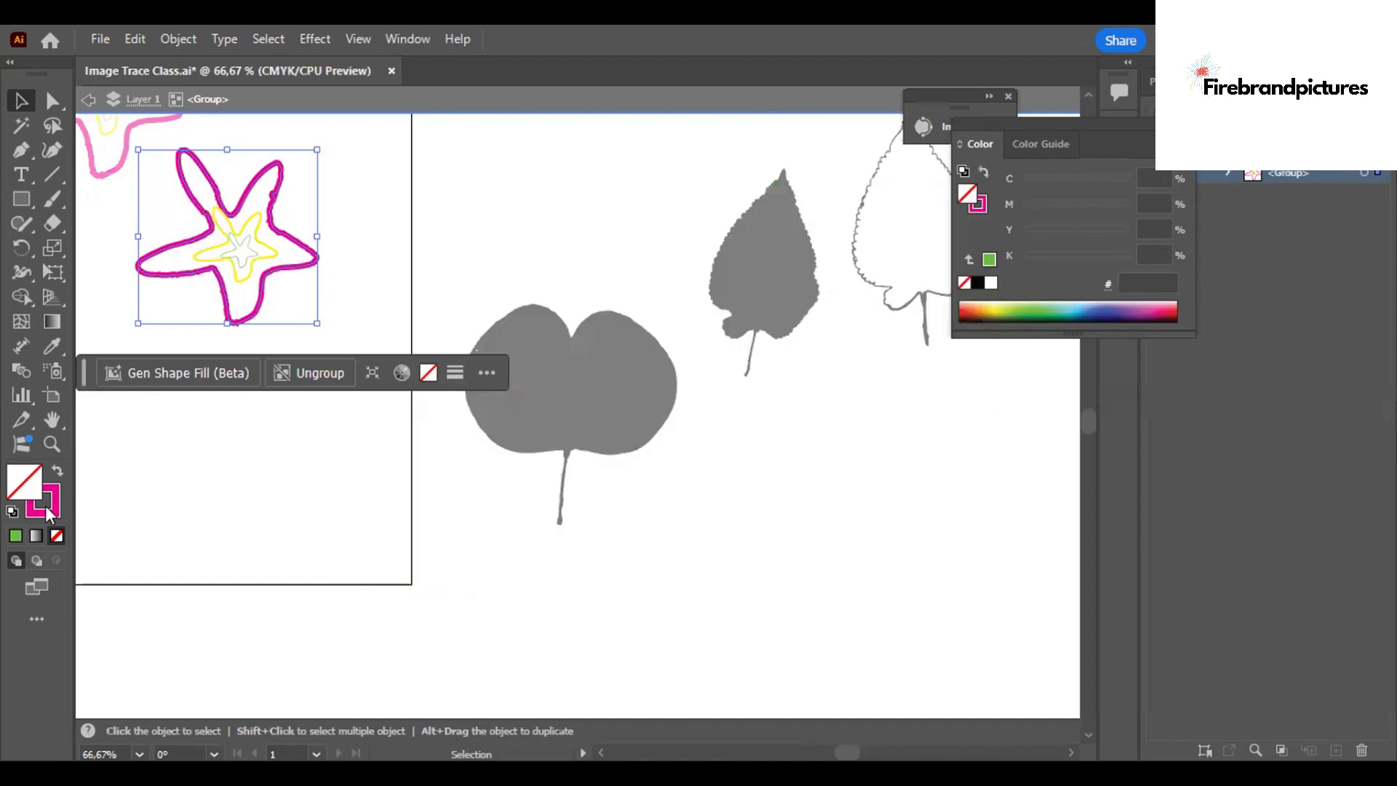
{"action": "left_click", "coordinate": [49, 514]}
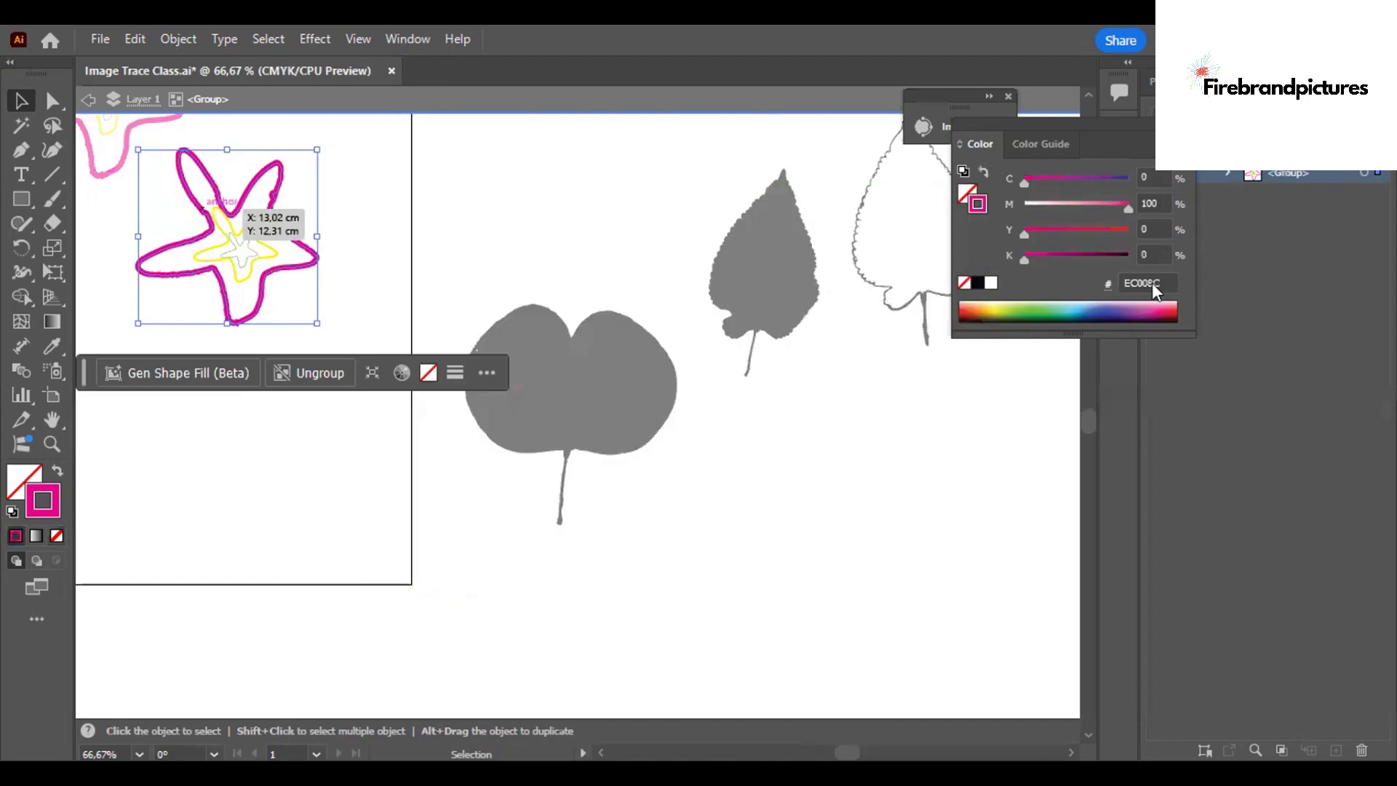
{"action": "left_click", "coordinate": [1149, 283]}
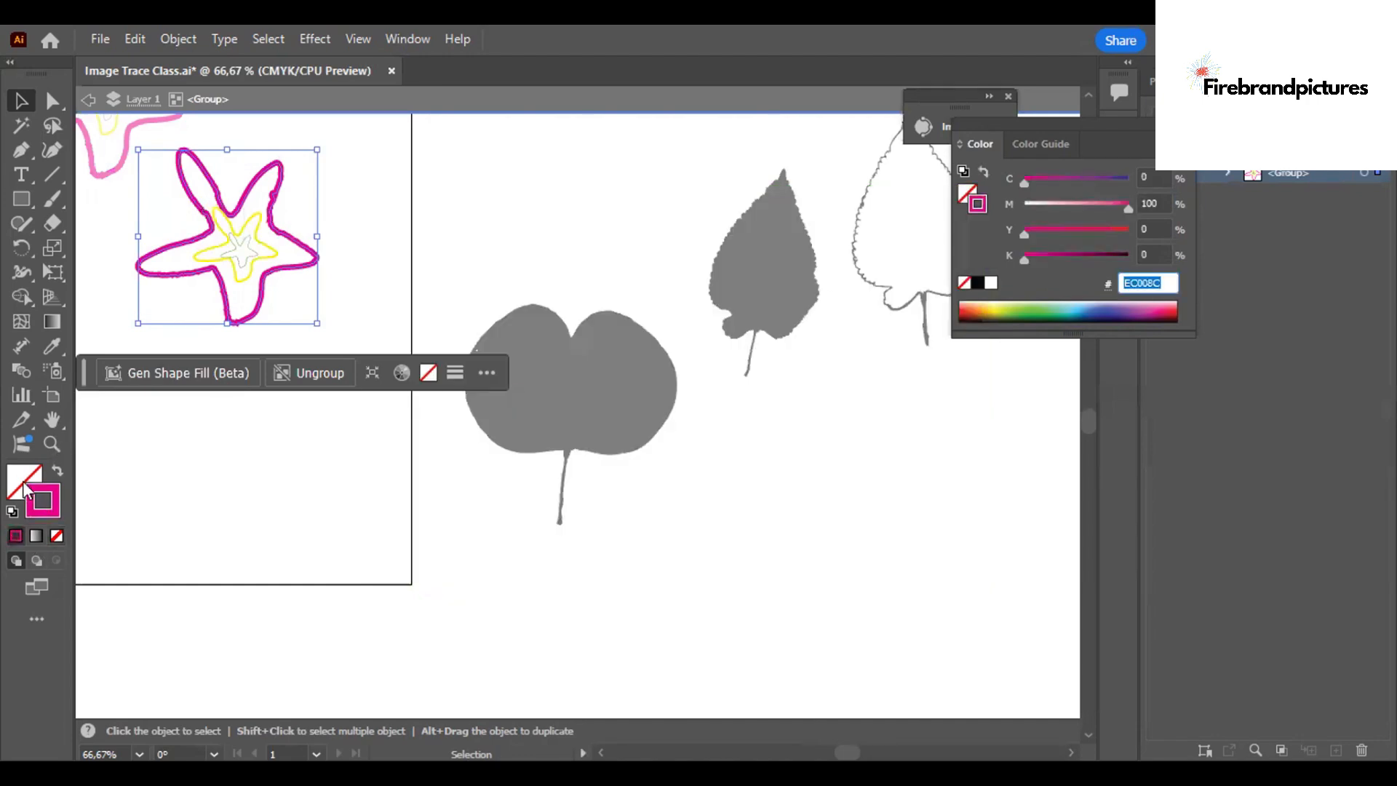
{"action": "left_click", "coordinate": [15, 535]}
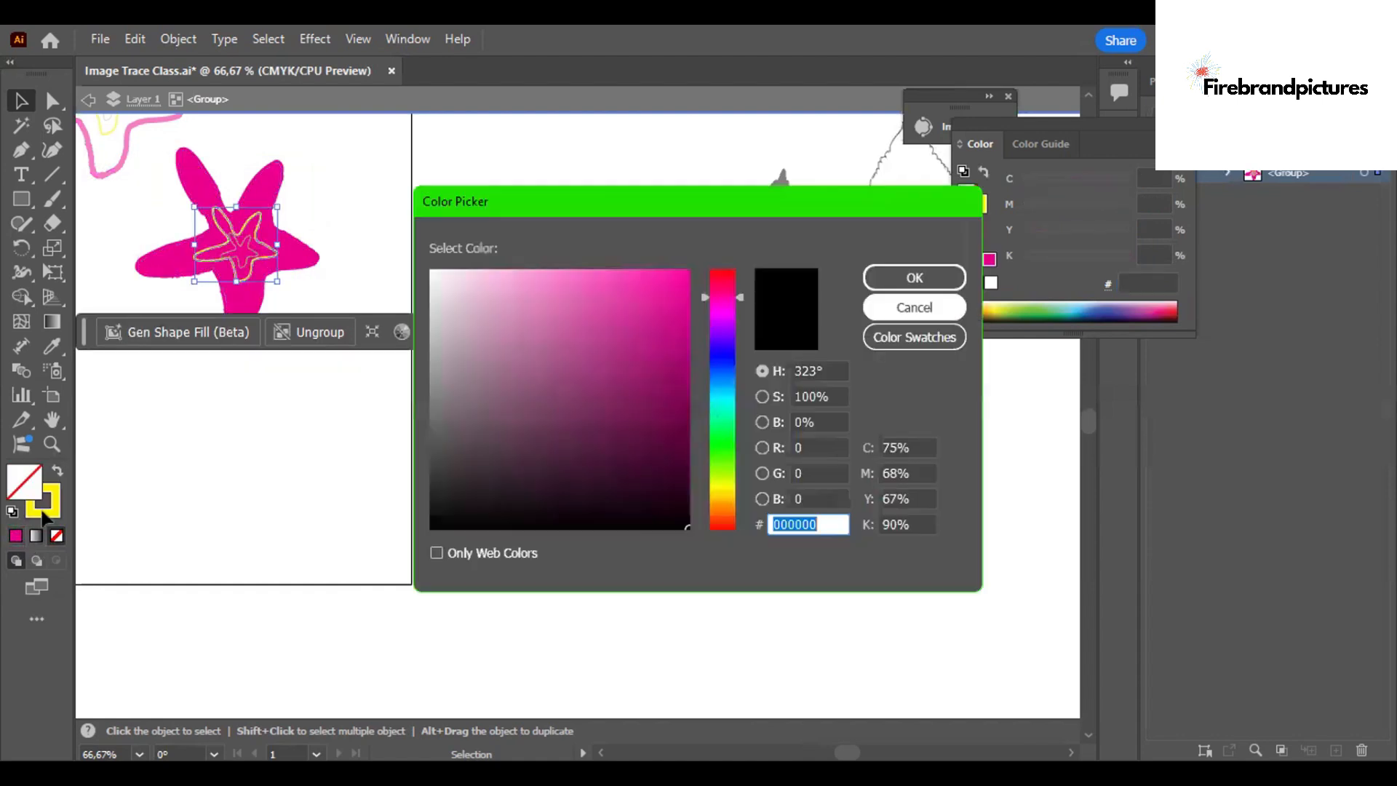
Fill the middle starfish with yellow FFF200 and the innermost starfish with the green of its own stroke.
{"action": "left_click", "coordinate": [915, 308]}
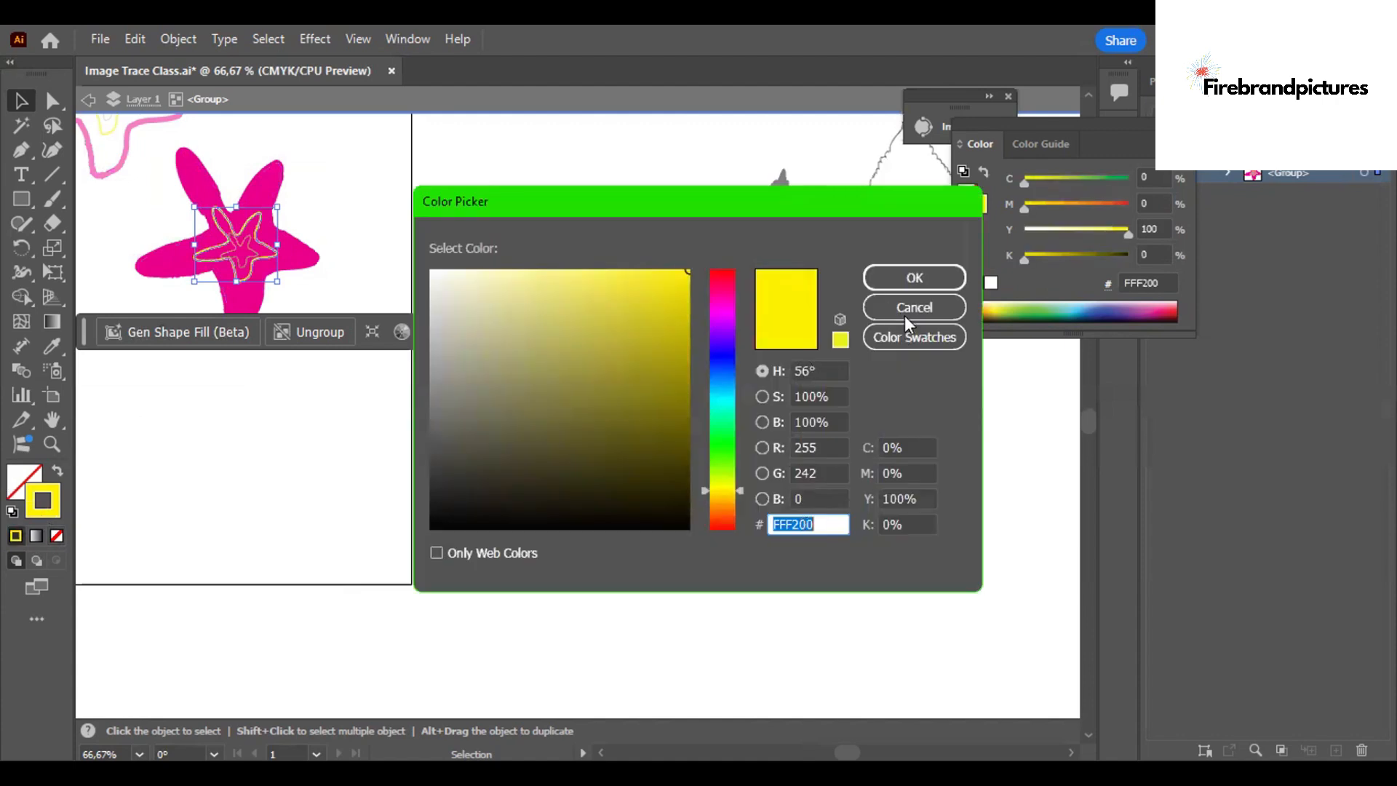
{"action": "key", "text": "Return"}
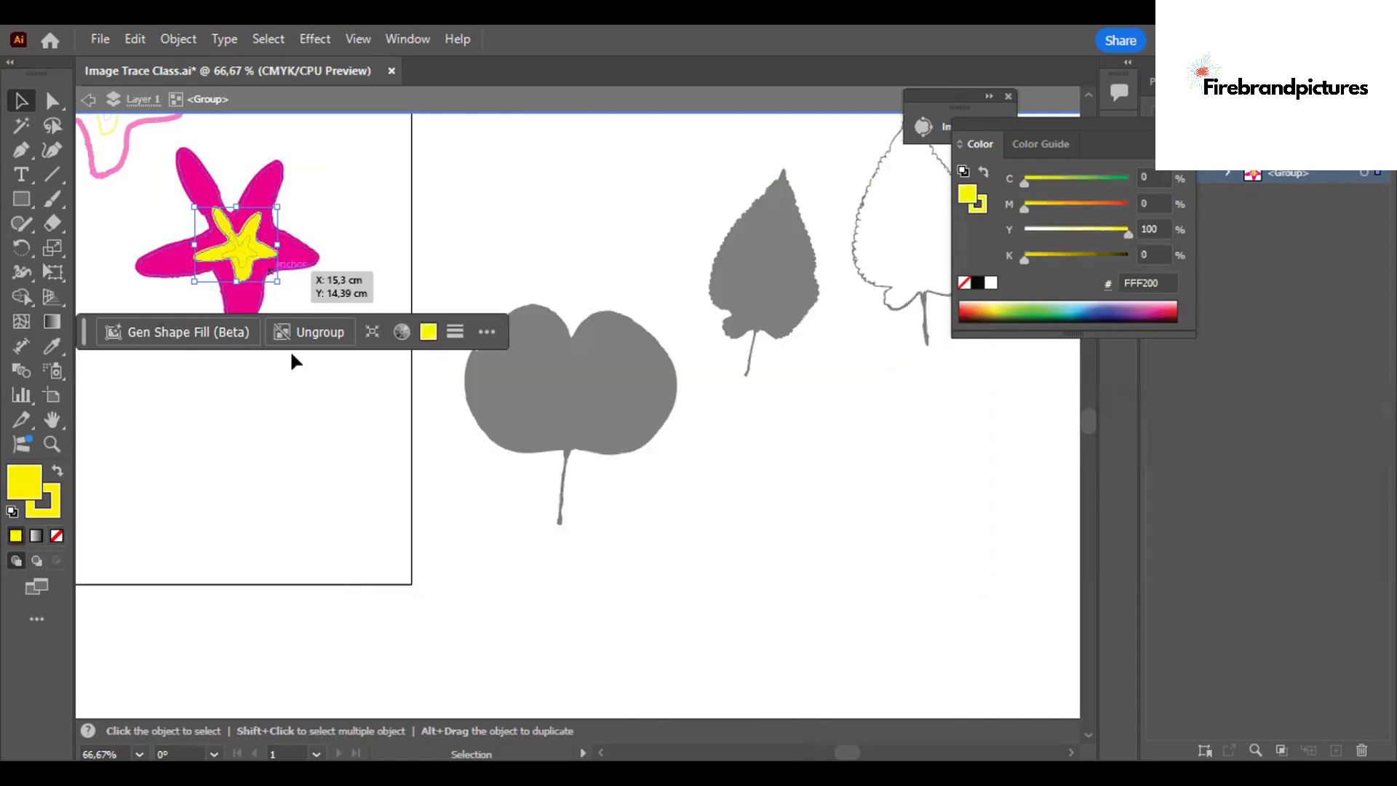
{"action": "left_click", "coordinate": [246, 177]}
{"action": "left_click", "coordinate": [234, 253]}
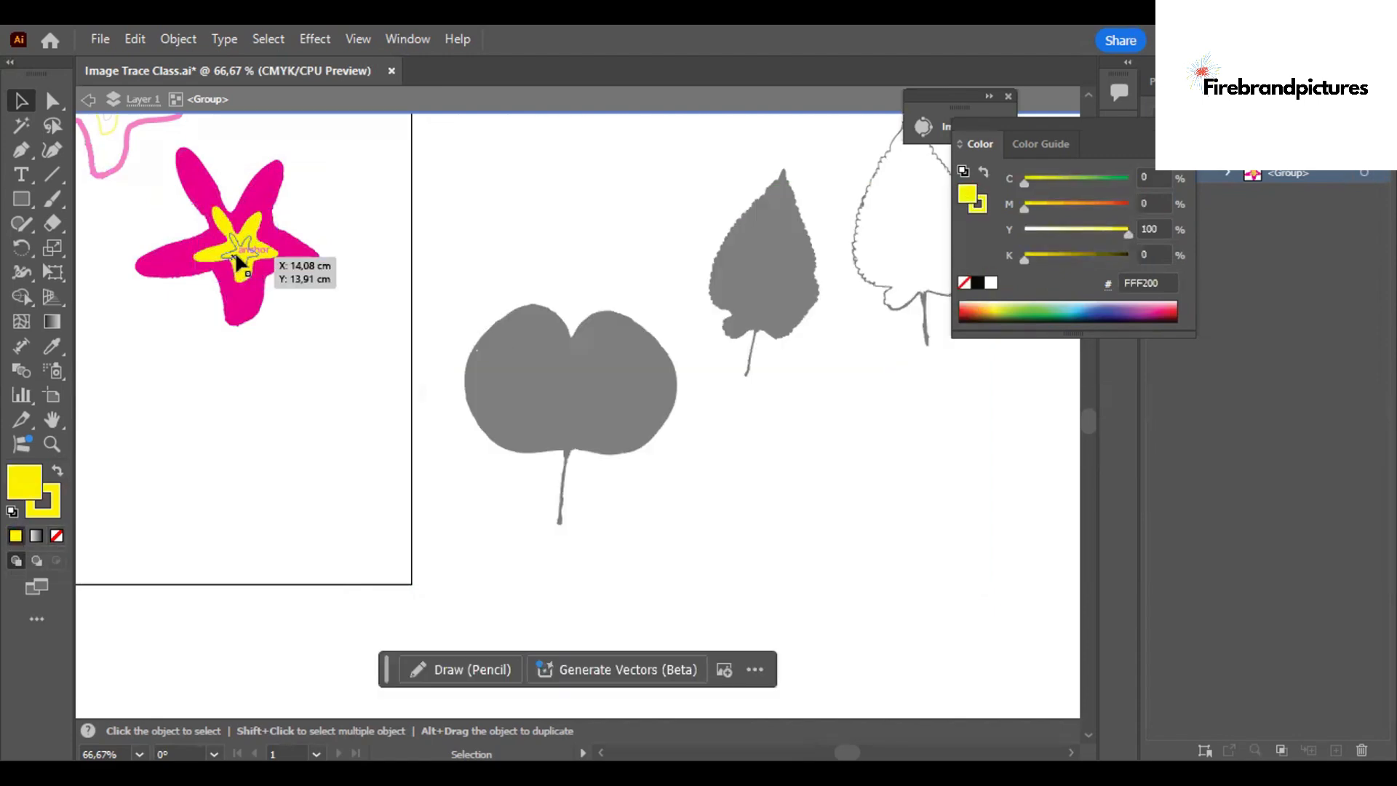
{"action": "left_click", "coordinate": [62, 512]}
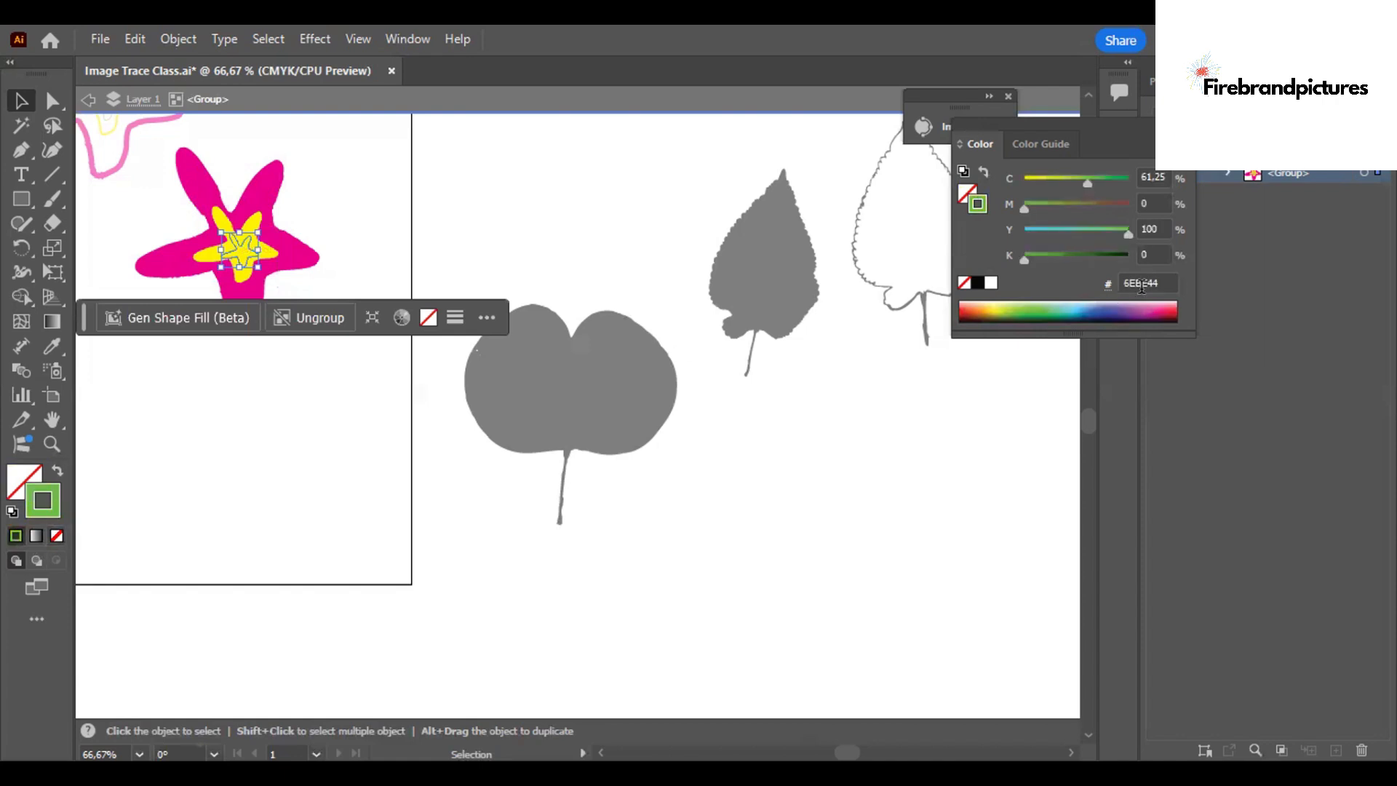
{"action": "left_click", "coordinate": [1141, 284]}
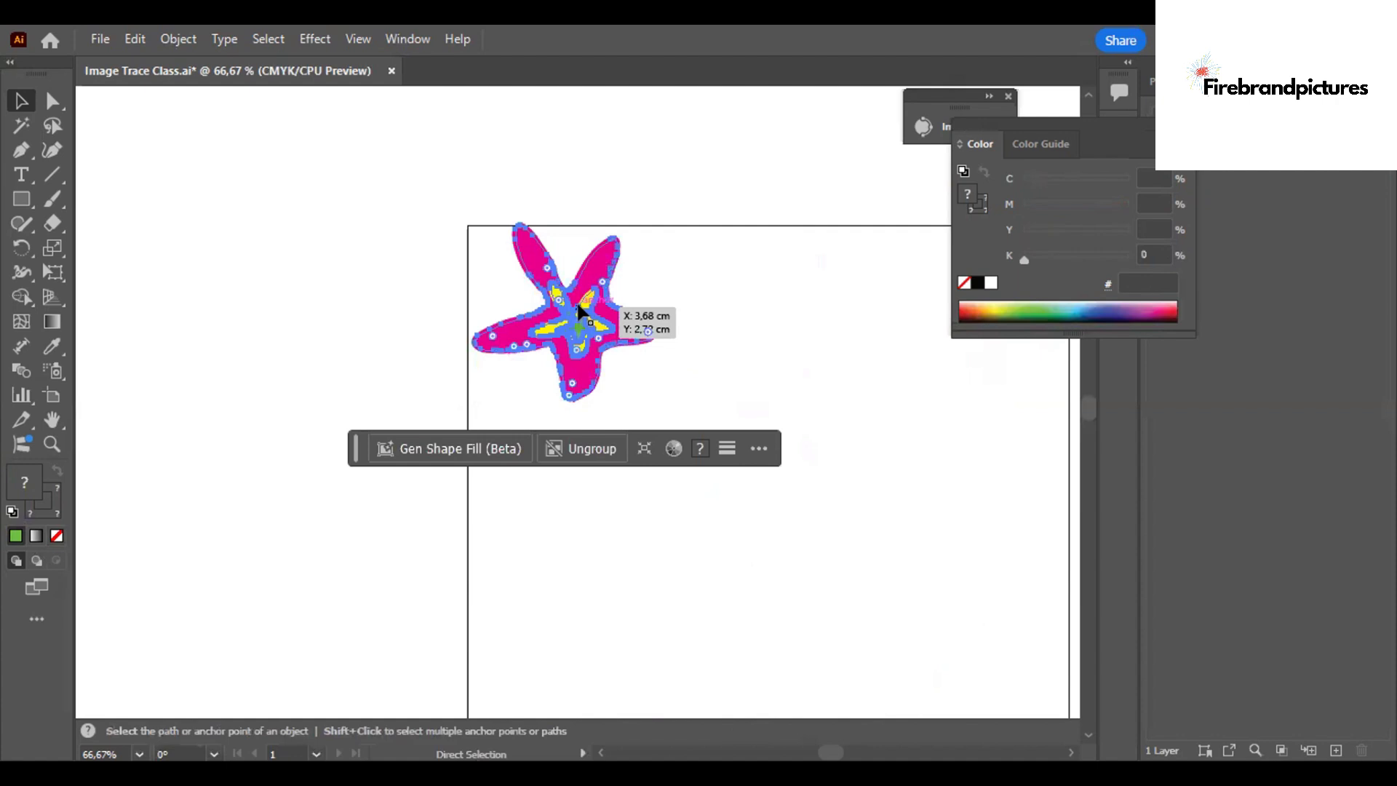
Spread copies of the filled starfish across the upper part of the artboard and delete the lower-left copy.
{"action": "key", "text": "v"}
{"action": "left_click_drag", "start_coordinate": [578, 320], "coordinate": [849, 676]}
{"action": "left_click", "coordinate": [750, 494]}
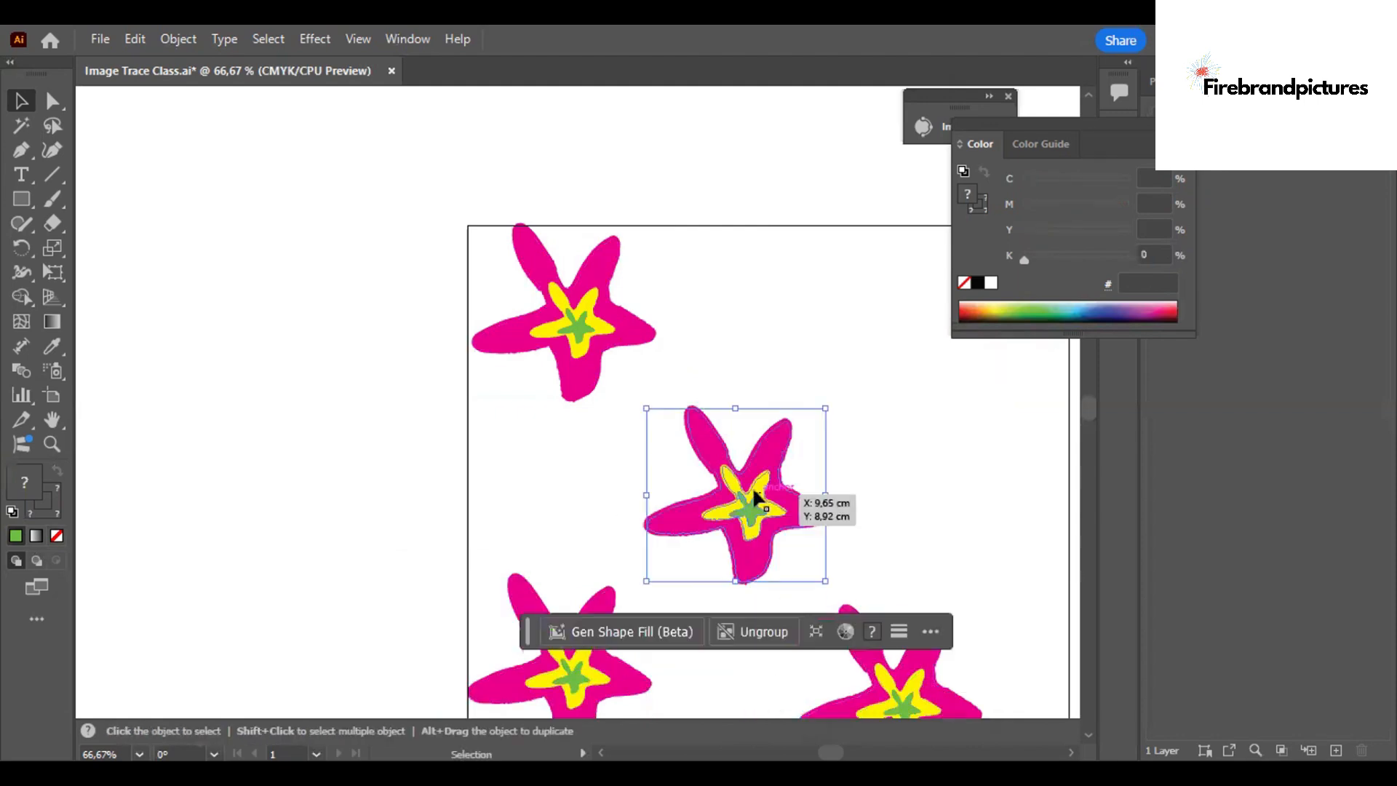
{"action": "left_click_drag", "start_coordinate": [757, 495], "coordinate": [738, 465]}
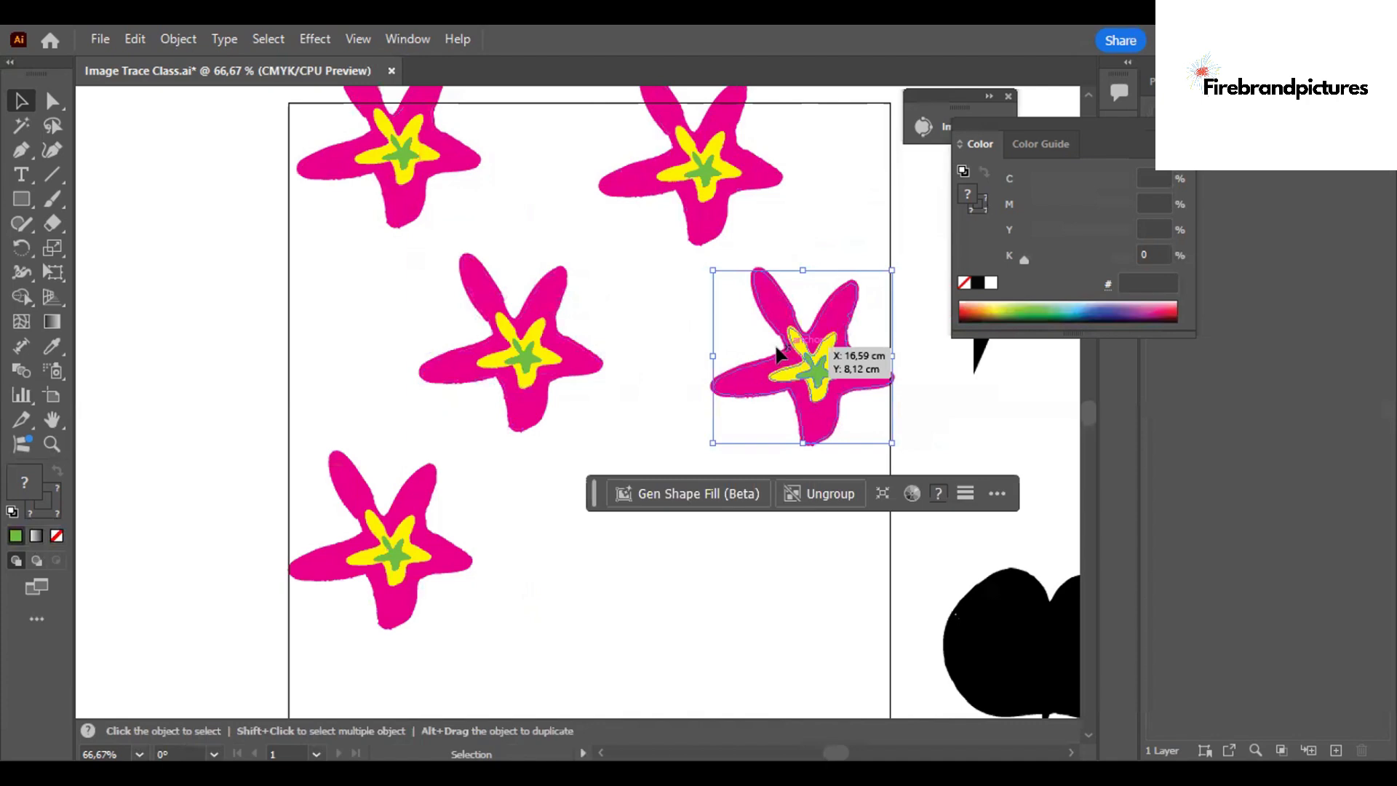
{"action": "left_click_drag", "start_coordinate": [781, 351], "coordinate": [774, 353]}
{"action": "left_click", "coordinate": [430, 539]}
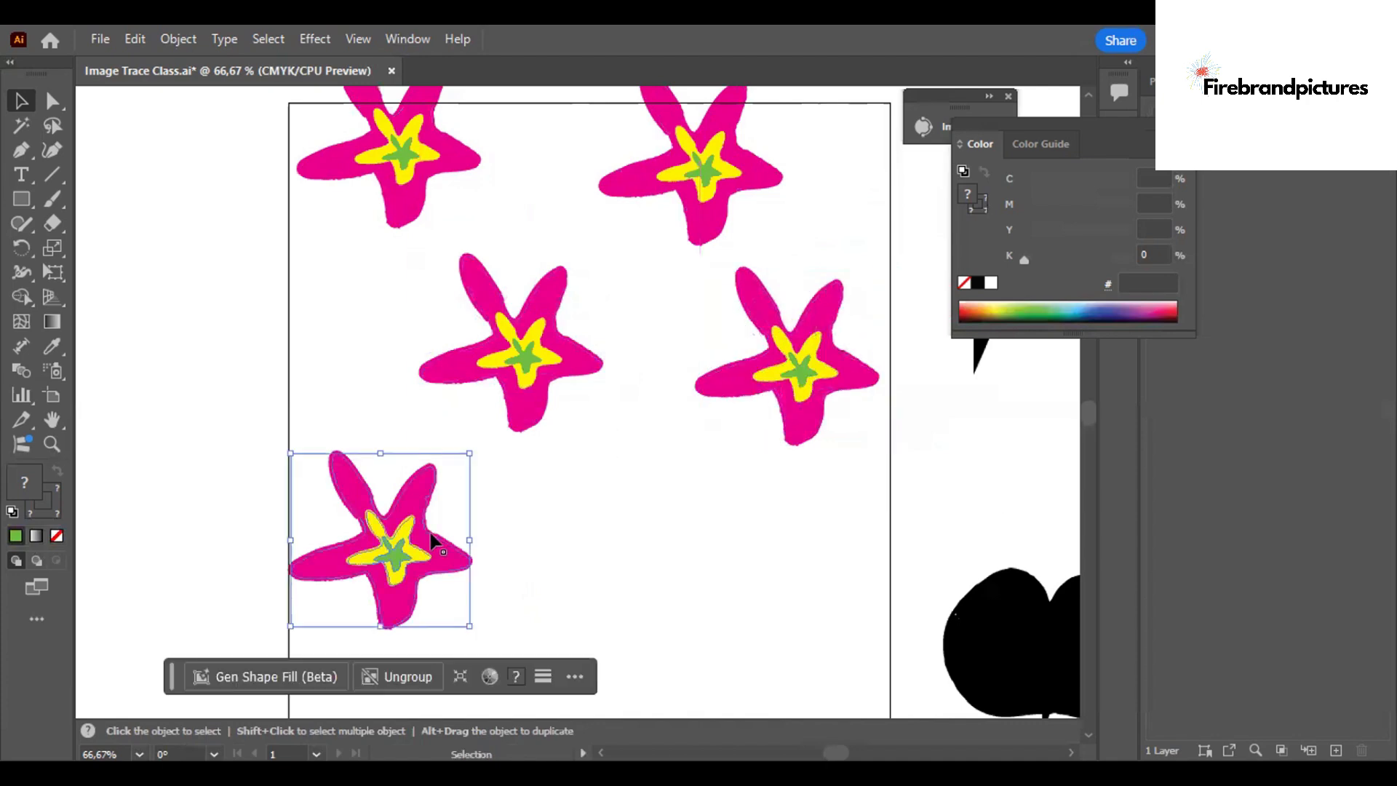
{"action": "key", "text": "Delete"}
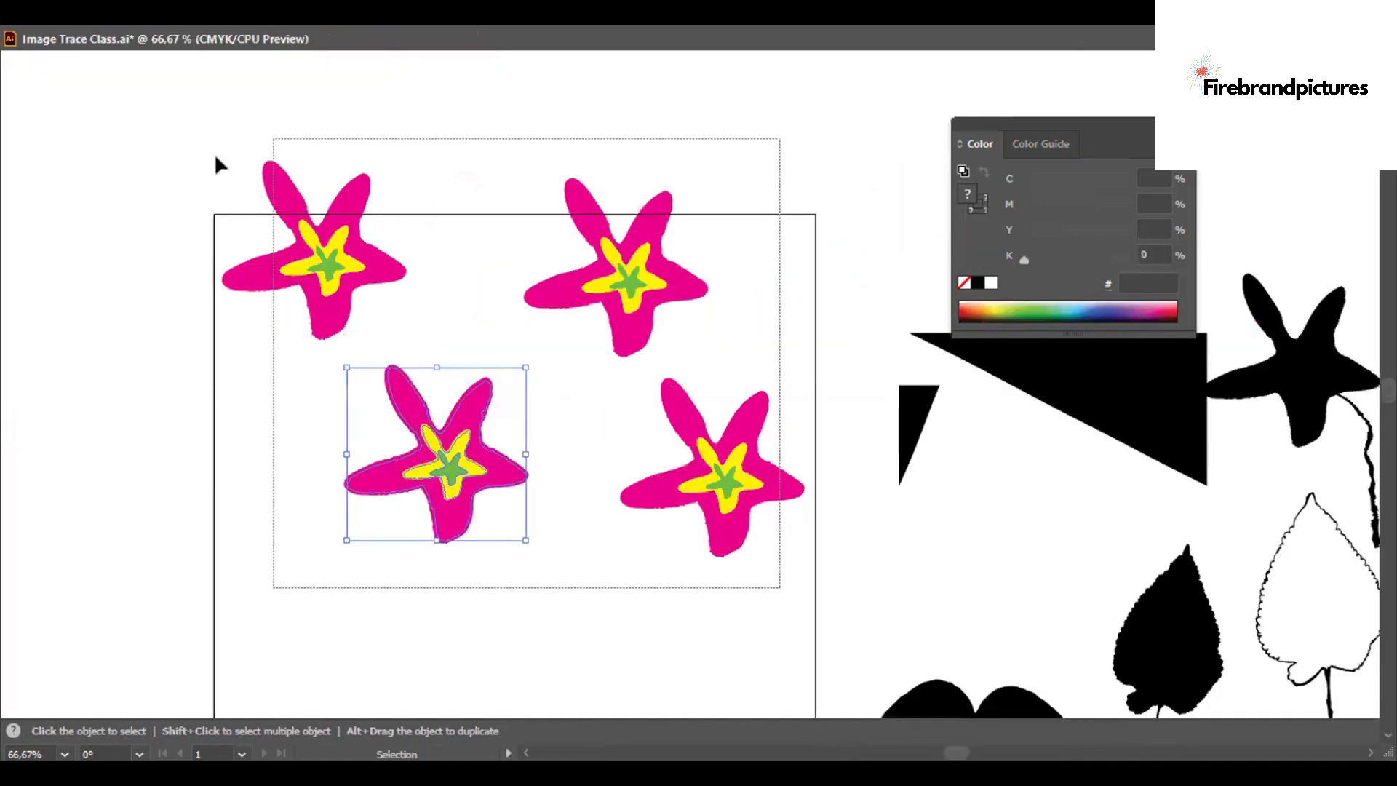
Repeat the four starfish down to the lower half of the artboard and even out the bottom rows with an extra corner copy.
{"action": "left_click_drag", "start_coordinate": [211, 115], "coordinate": [216, 156]}
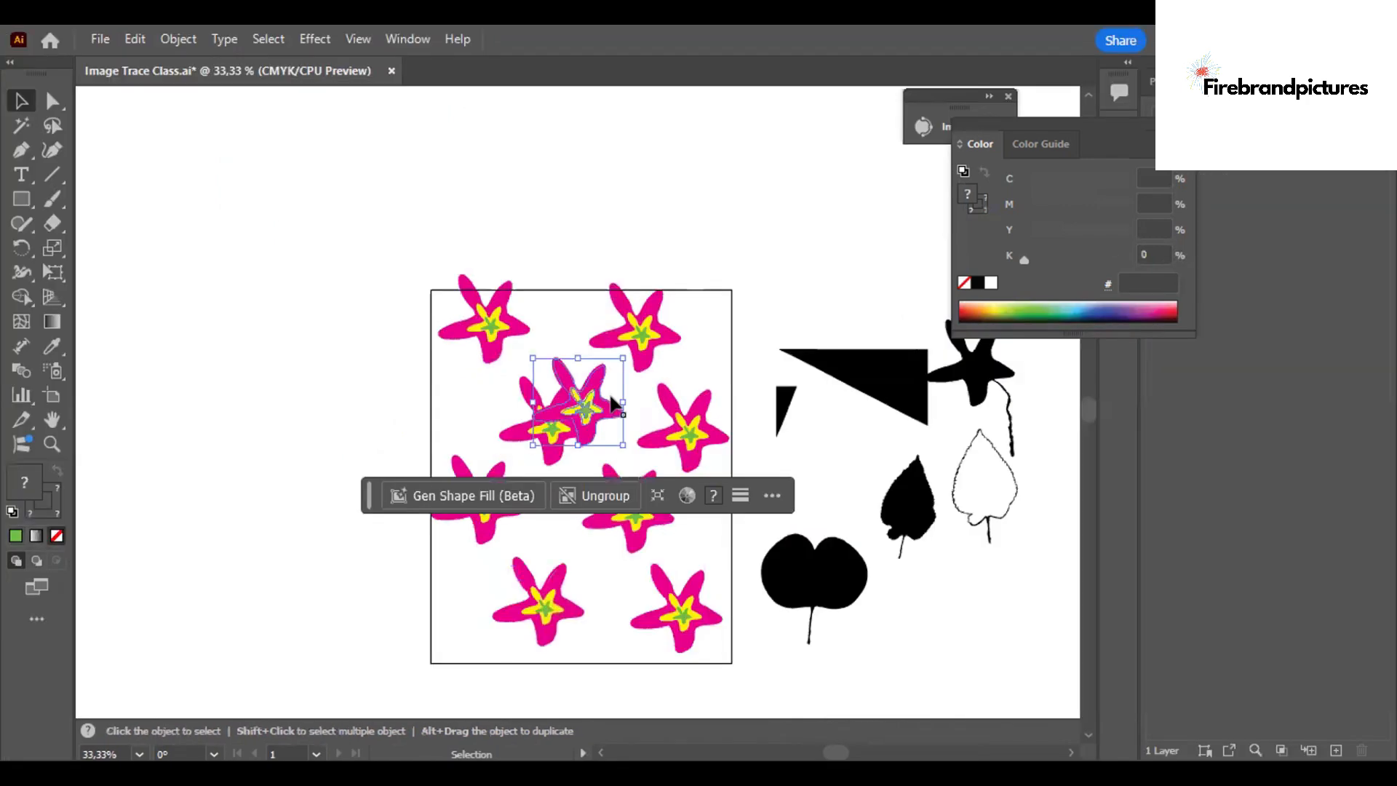
{"action": "left_click_drag", "start_coordinate": [602, 400], "coordinate": [469, 641]}
{"action": "left_click", "coordinate": [785, 687]}
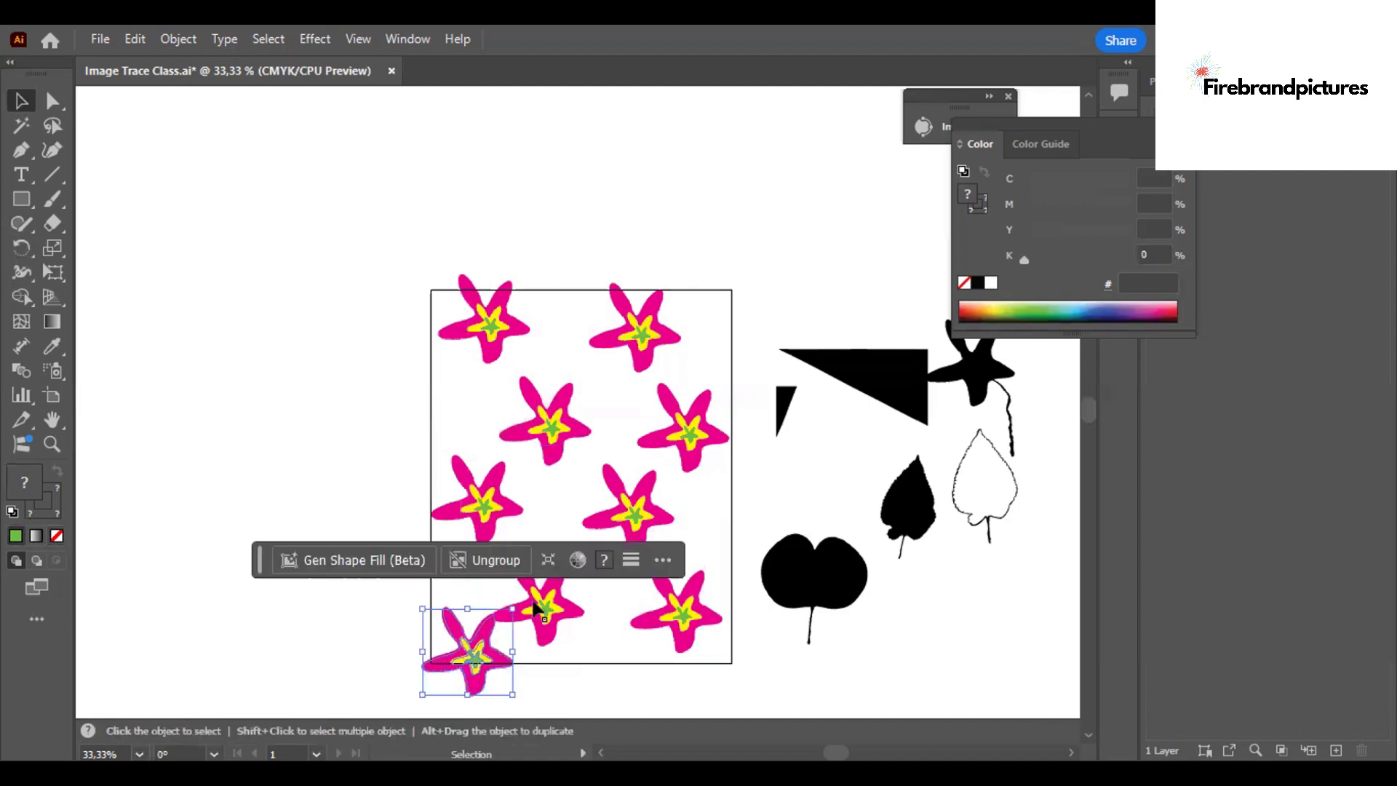
{"action": "left_click", "coordinate": [538, 604]}
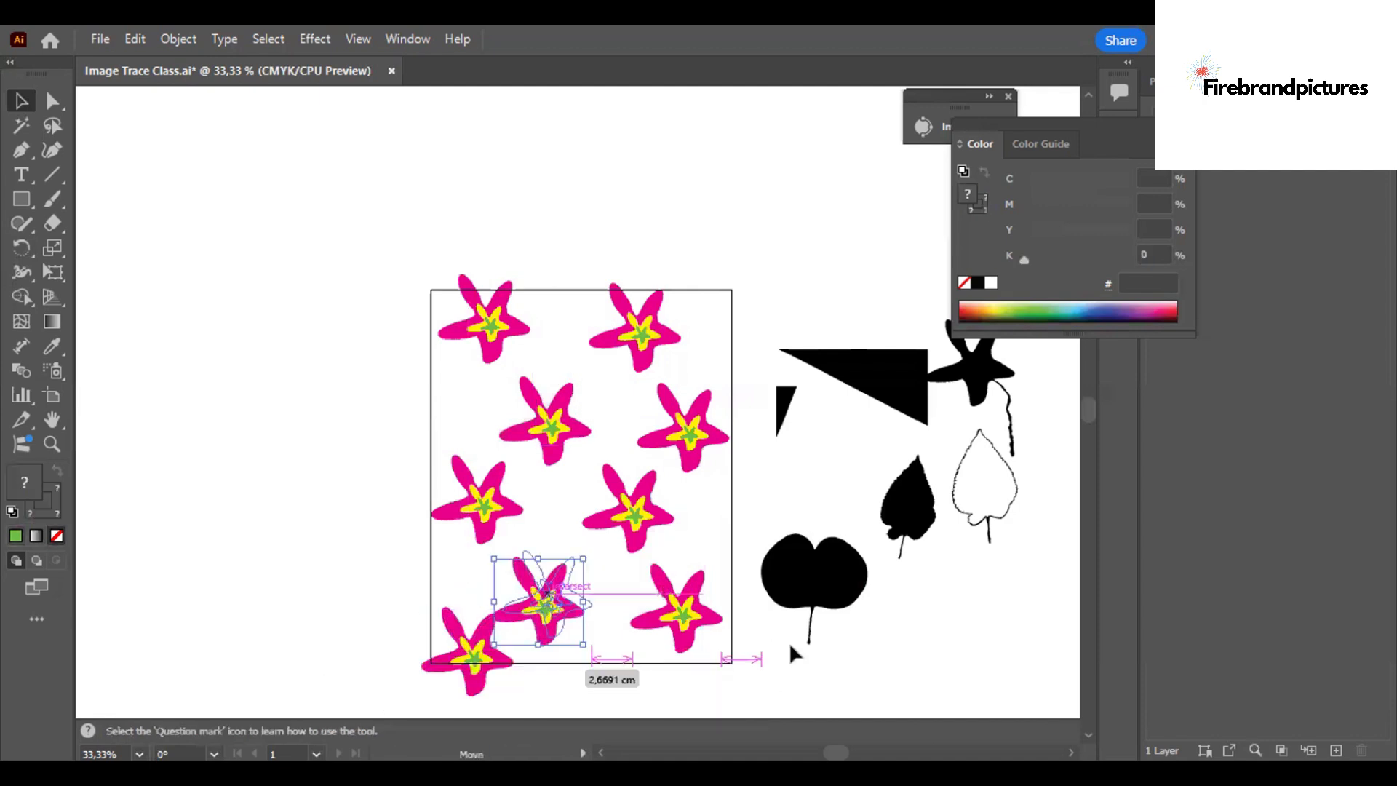
{"action": "left_click", "coordinate": [263, 504]}
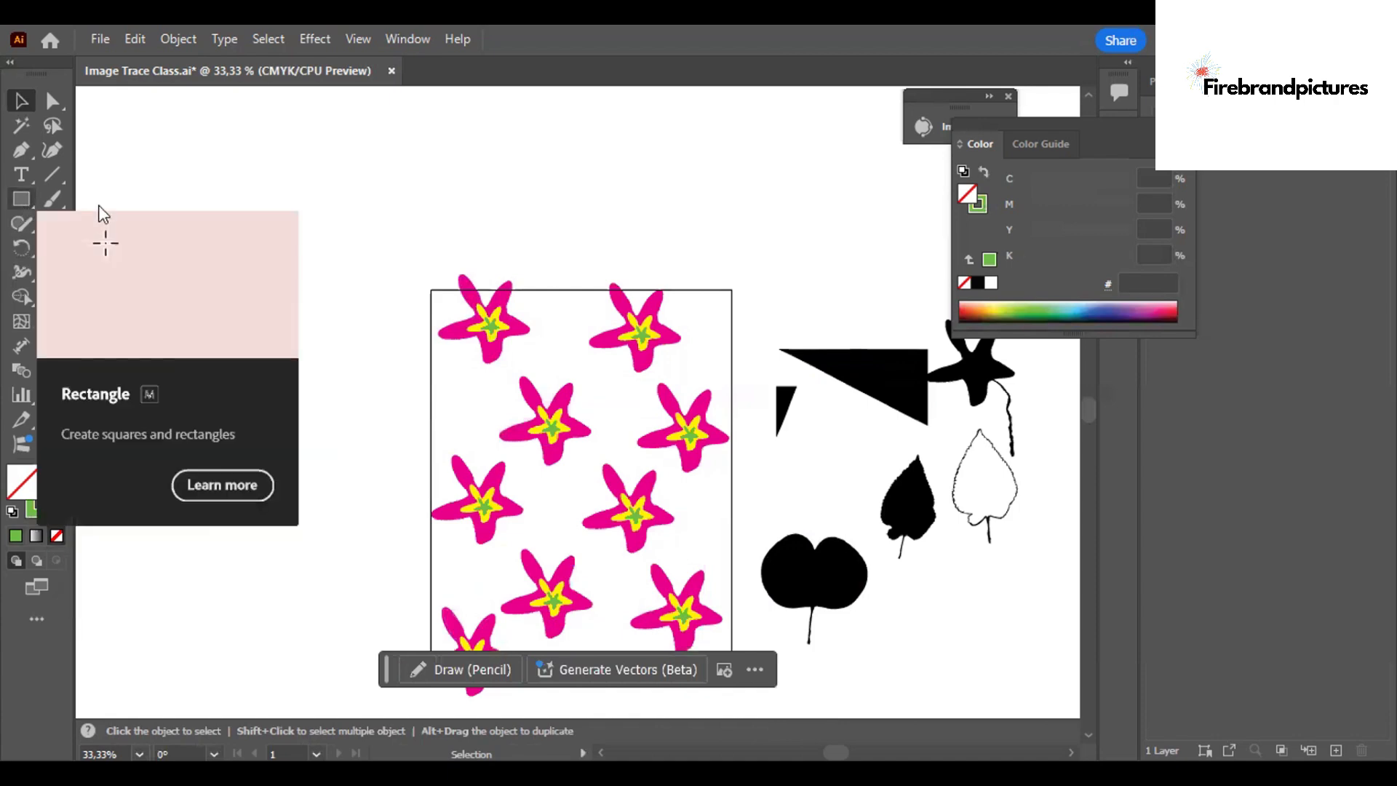
Draw a rectangle covering the whole artboard with the Rectangle tool.
{"action": "left_click", "coordinate": [100, 208]}
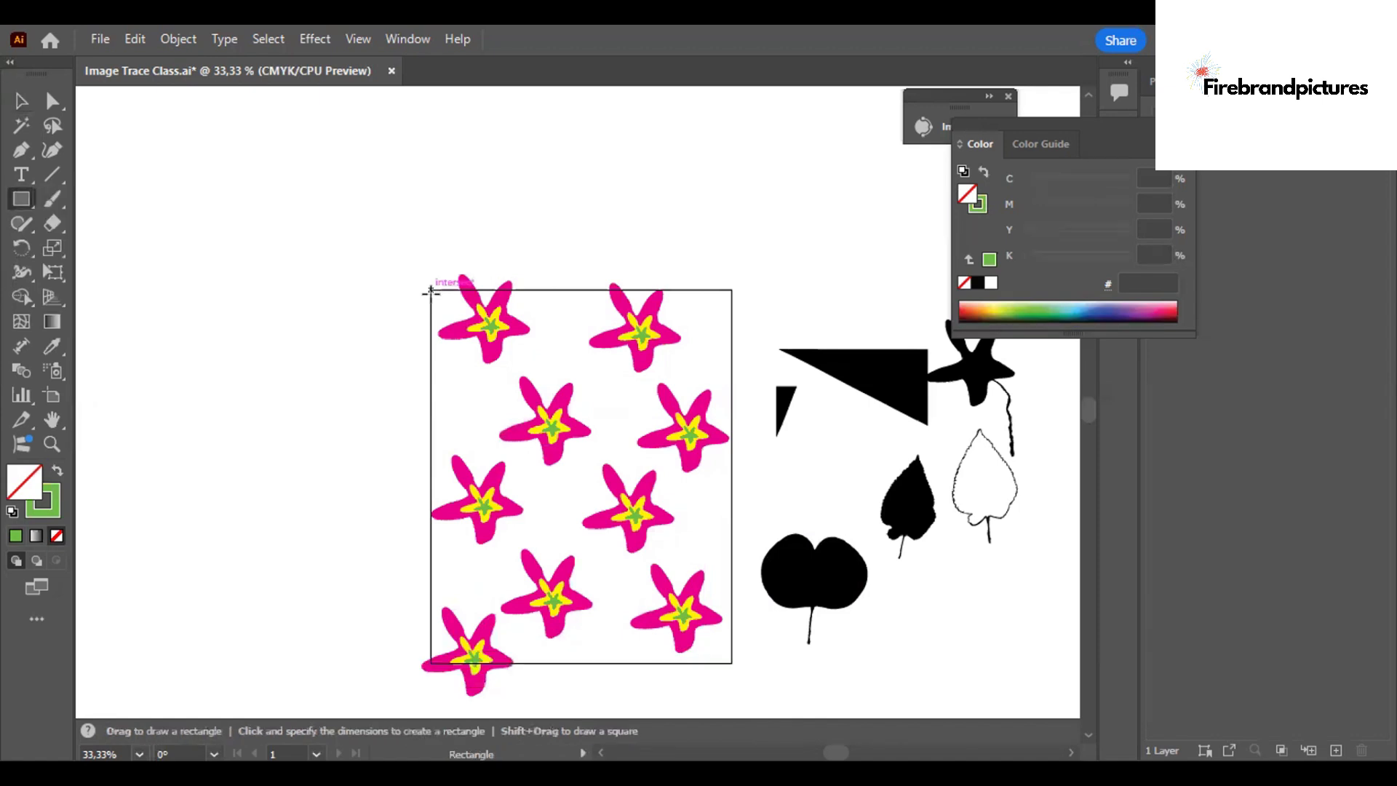
{"action": "left_click_drag", "start_coordinate": [431, 294], "coordinate": [590, 435]}
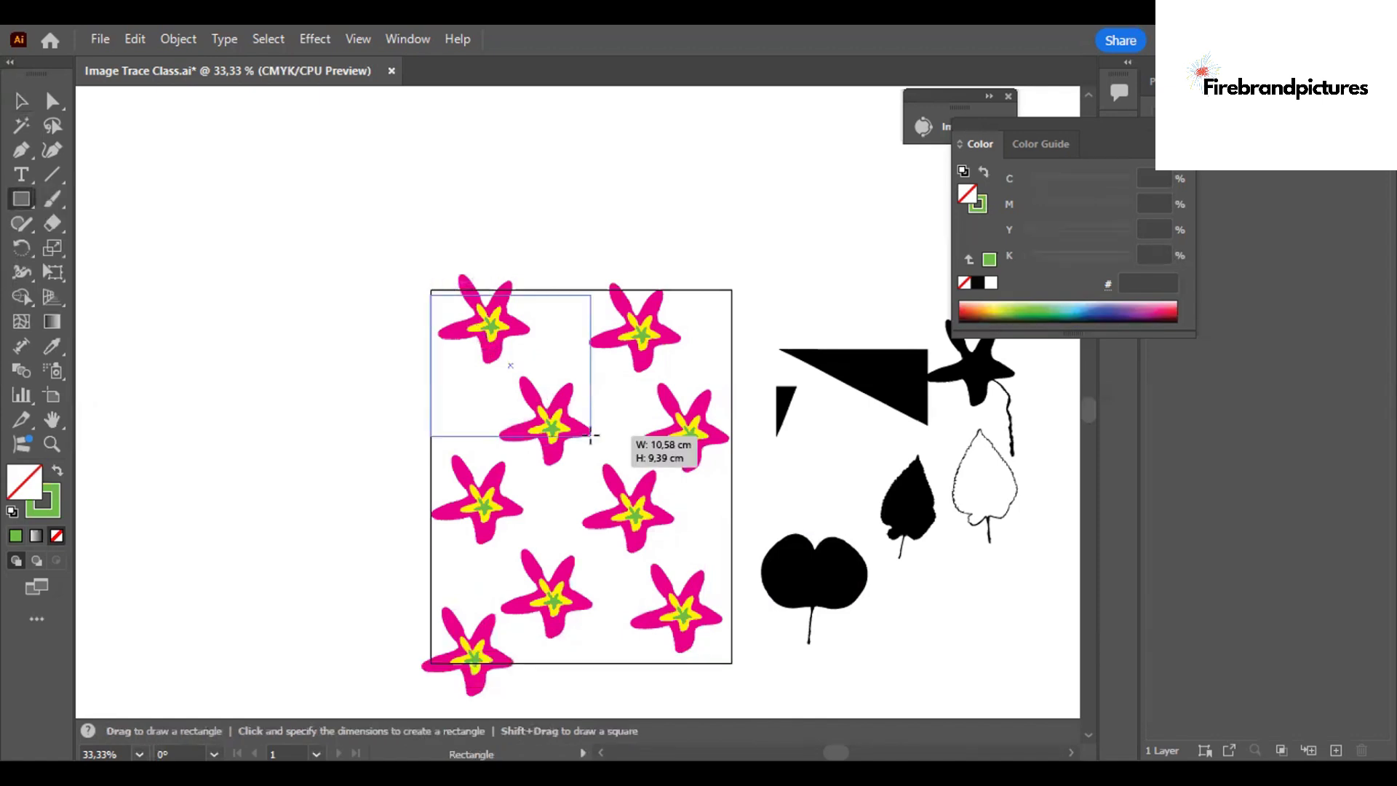
{"action": "left_click_drag", "start_coordinate": [672, 575], "coordinate": [732, 662]}
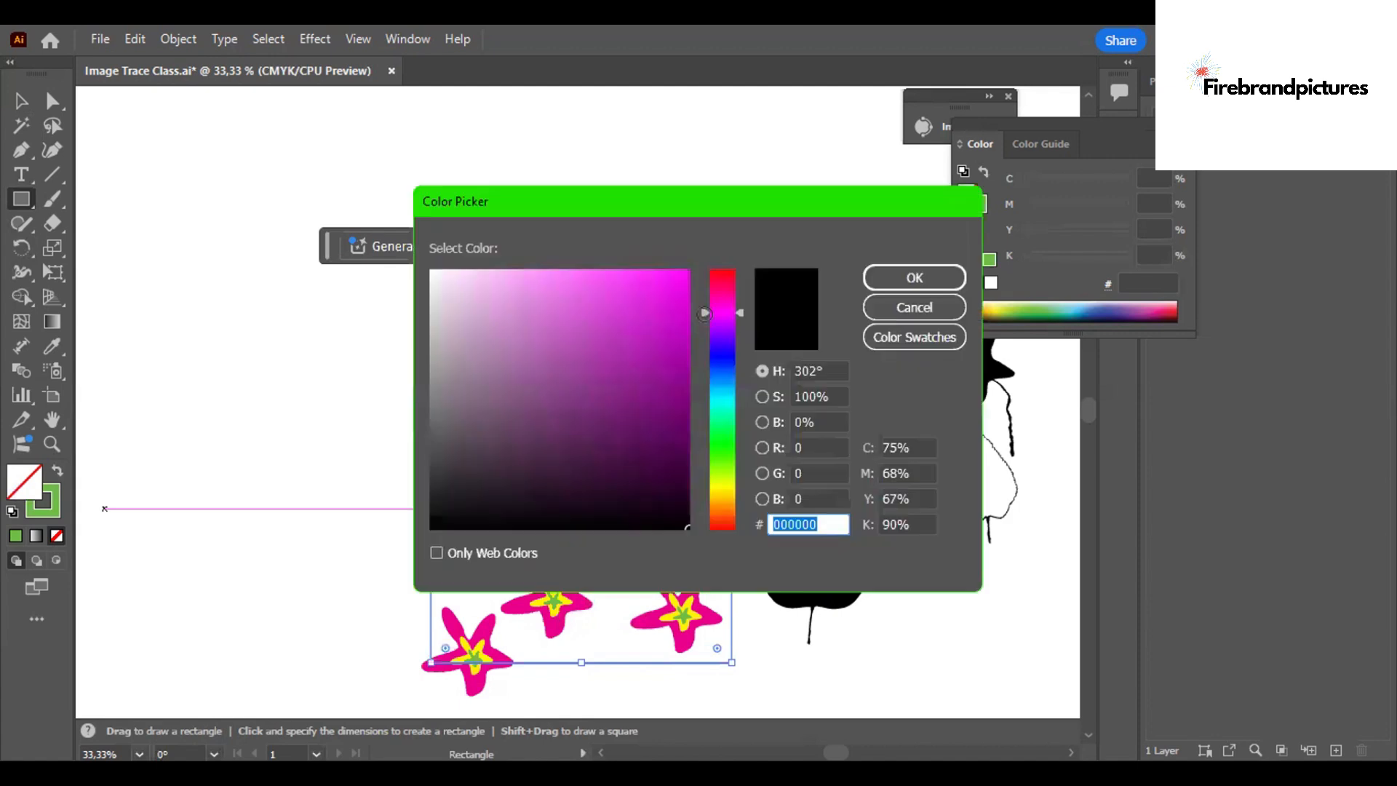
Fill the artboard-sized rectangle with light pink EDBDD8 and send it to the back behind the starfish.
{"action": "left_click", "coordinate": [723, 308]}
{"action": "left_click_drag", "start_coordinate": [637, 288], "coordinate": [499, 268]}
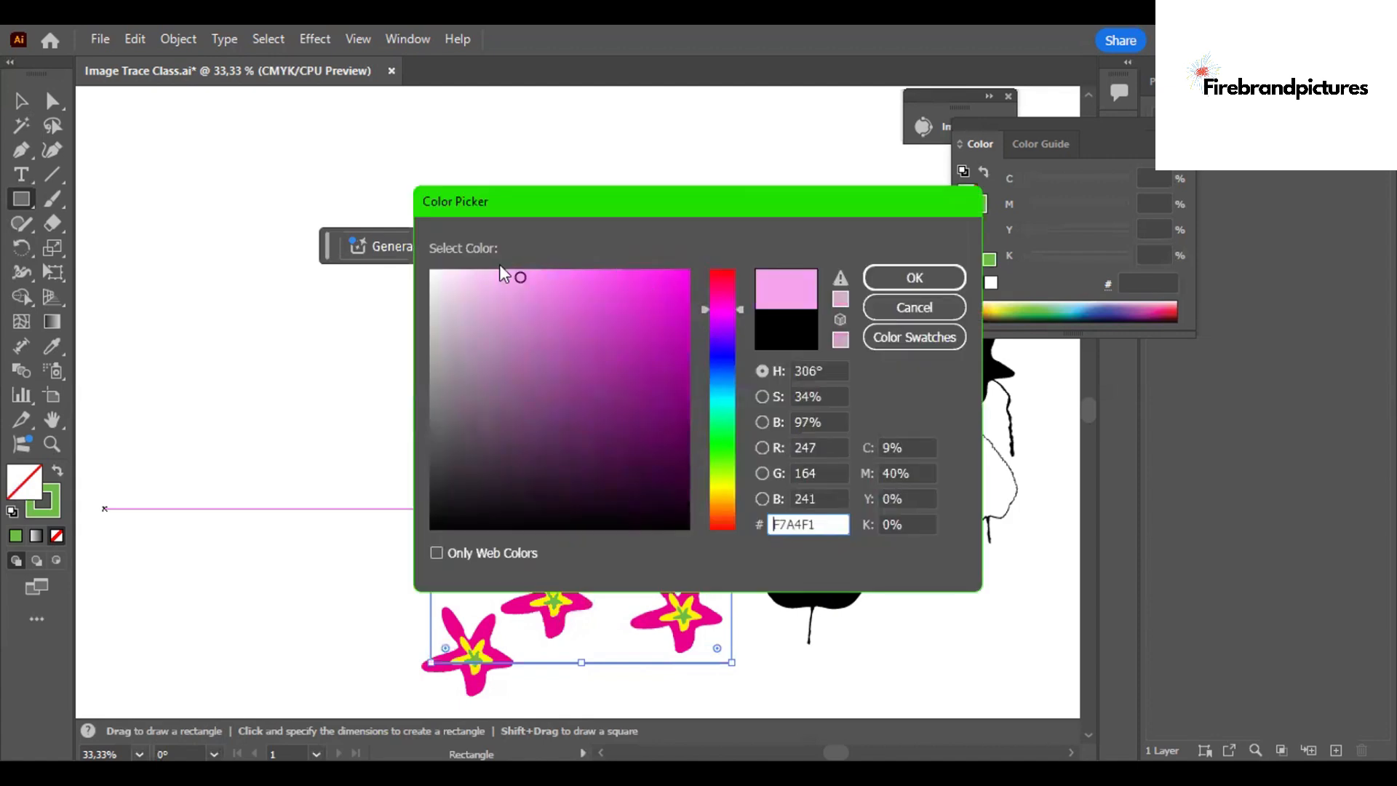
{"action": "left_click", "coordinate": [722, 302]}
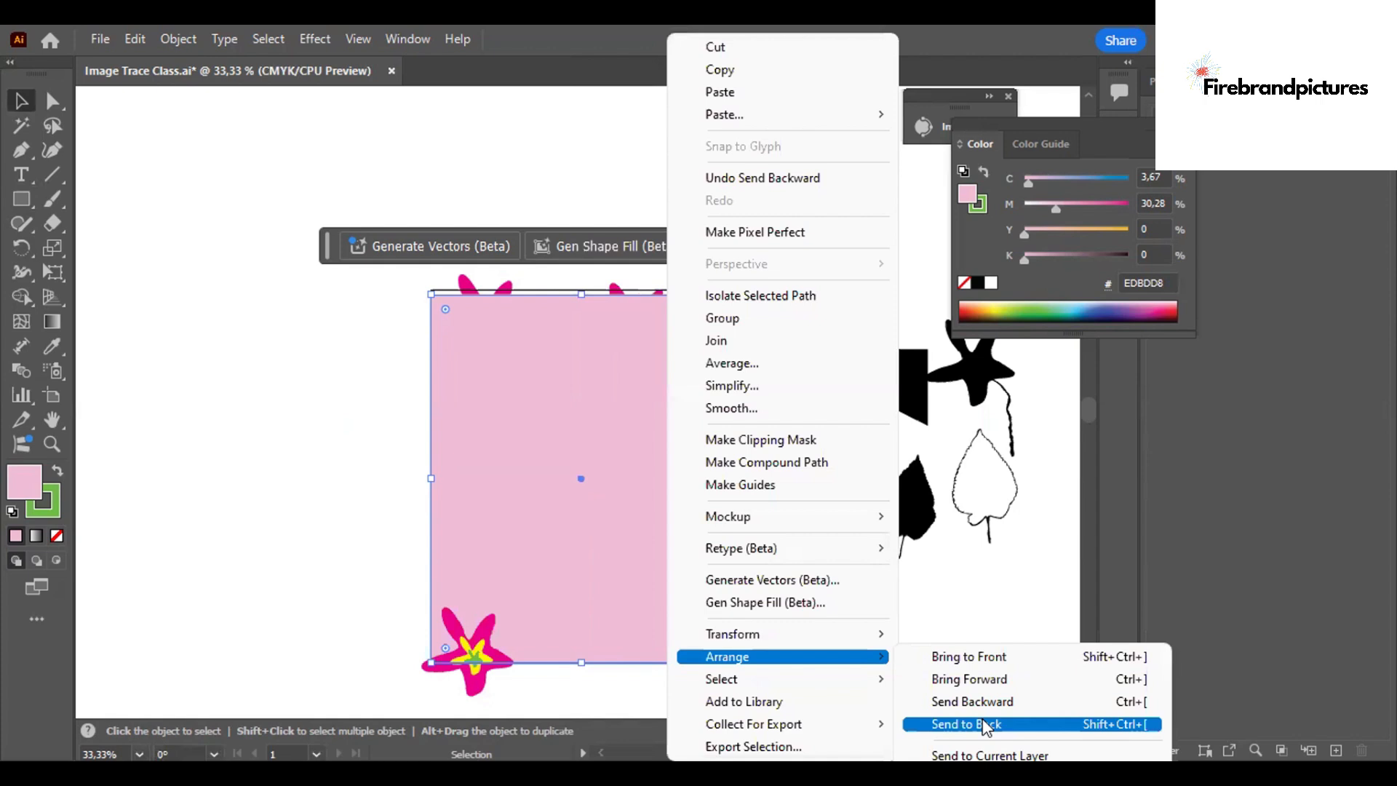
{"action": "left_click", "coordinate": [986, 723]}
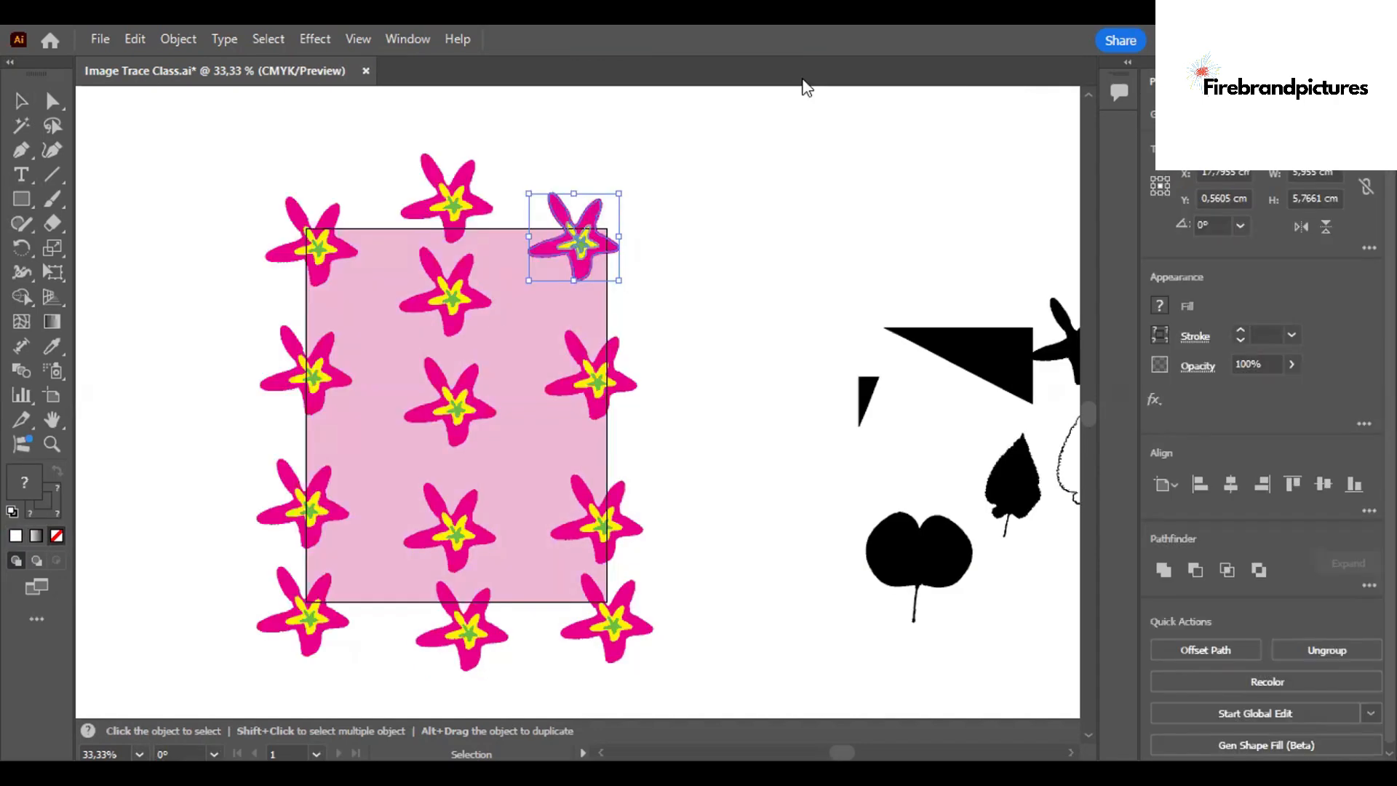
Shift the two upper starfish inside the pink rectangle's middle column slightly down to even out the spacing.
{"action": "left_click", "coordinate": [460, 310]}
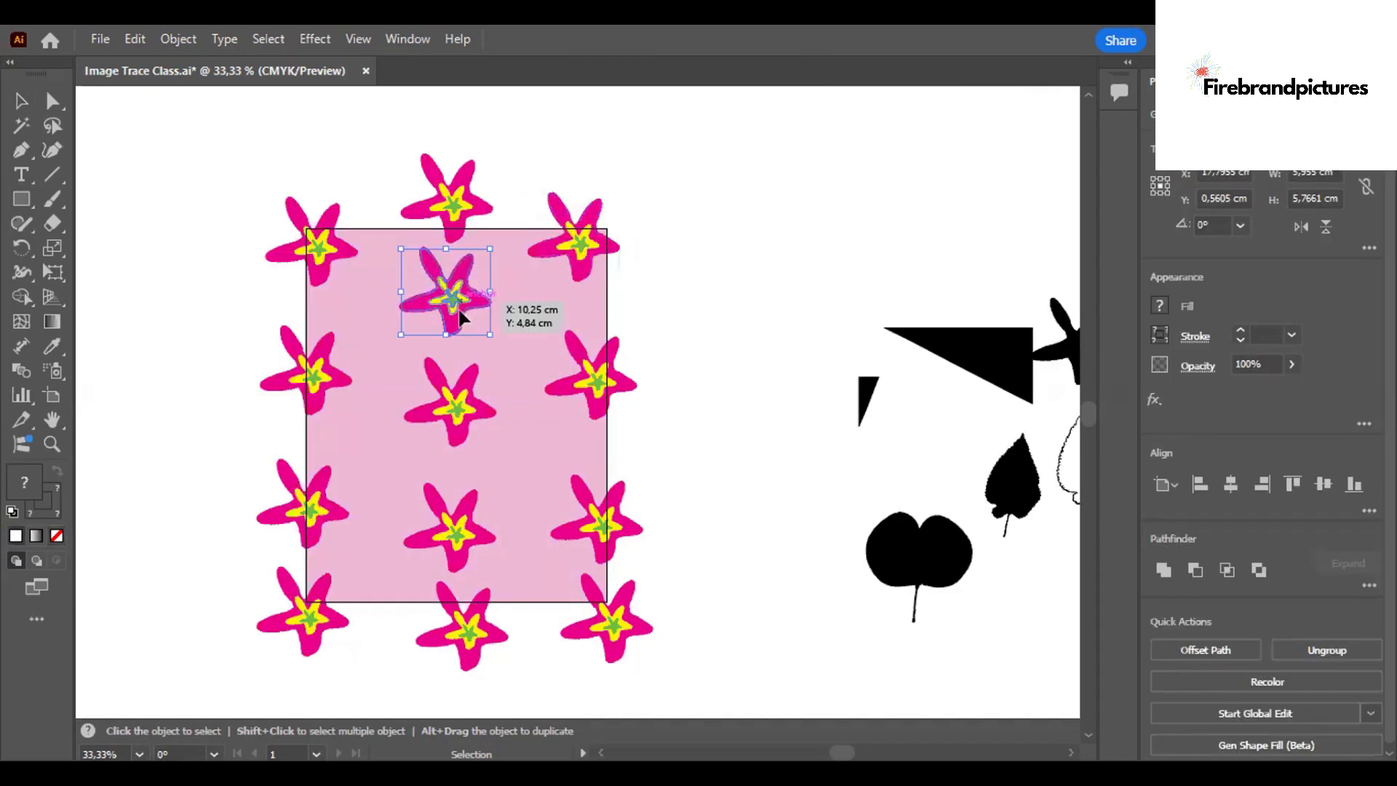
{"action": "left_click_drag", "start_coordinate": [460, 309], "coordinate": [460, 319]}
{"action": "left_click_drag", "start_coordinate": [462, 422], "coordinate": [461, 435]}
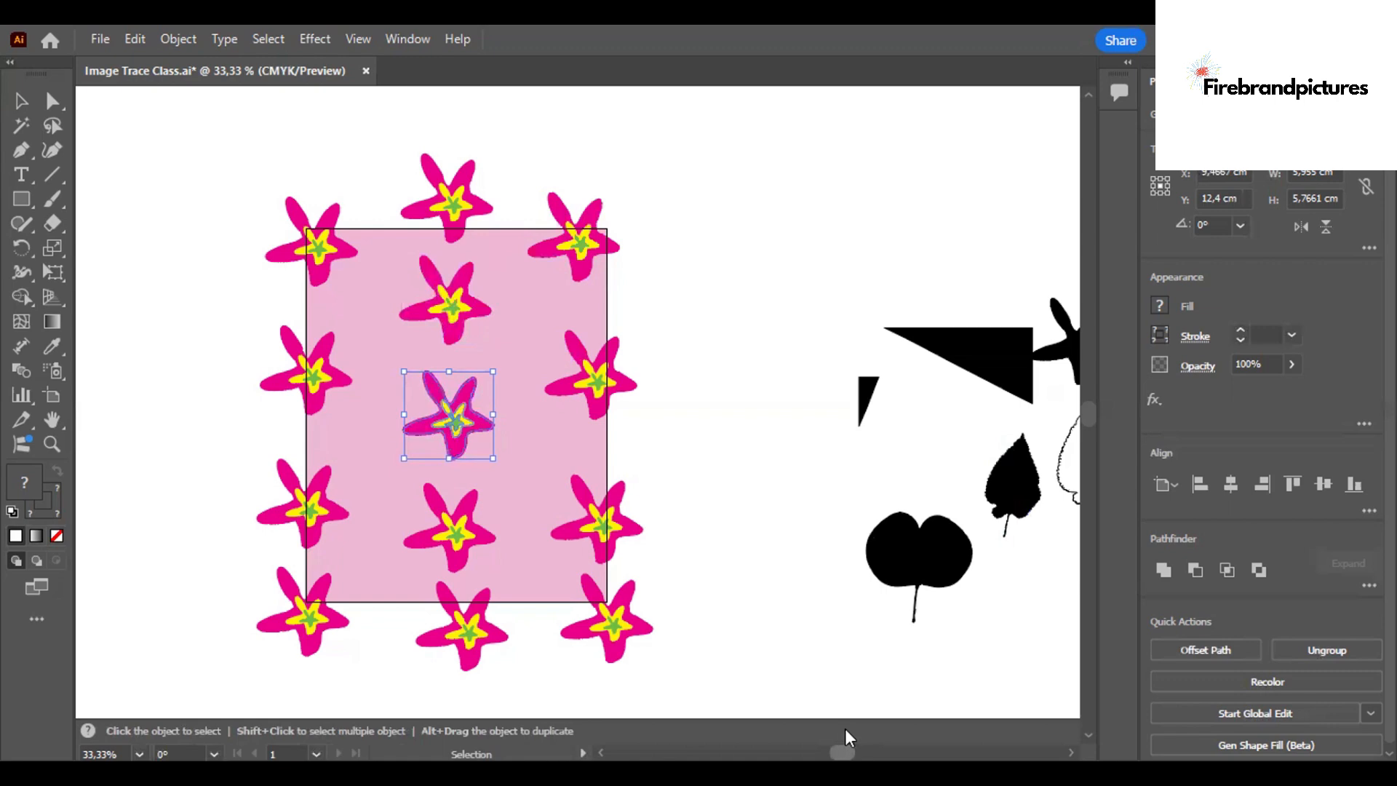
Duplicate the complete starfish design with its pink background into the empty space left of the artboard.
{"action": "scroll", "coordinate": [844, 727], "scroll_direction": "right", "scroll_amount": 5}
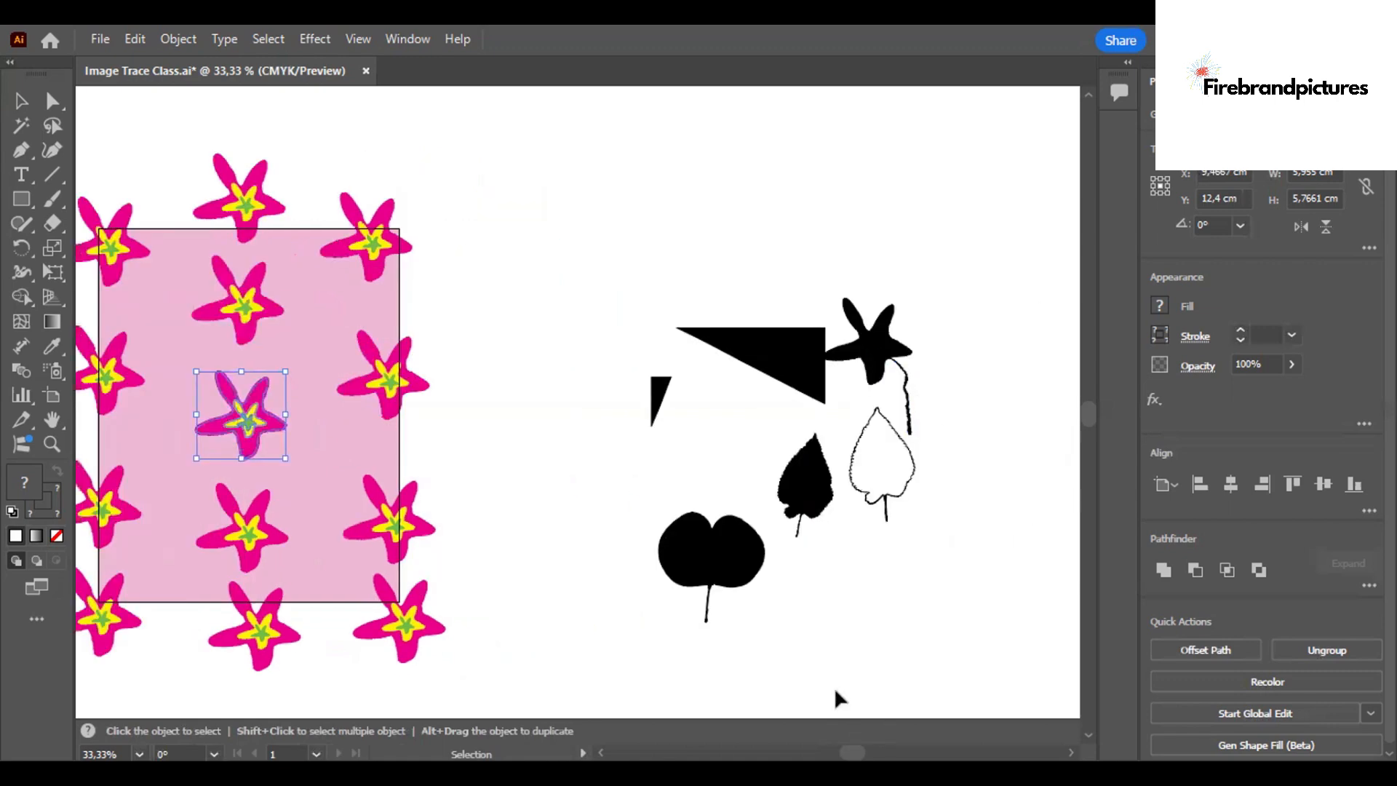
{"action": "scroll", "coordinate": [806, 728], "scroll_direction": "left", "scroll_amount": 10}
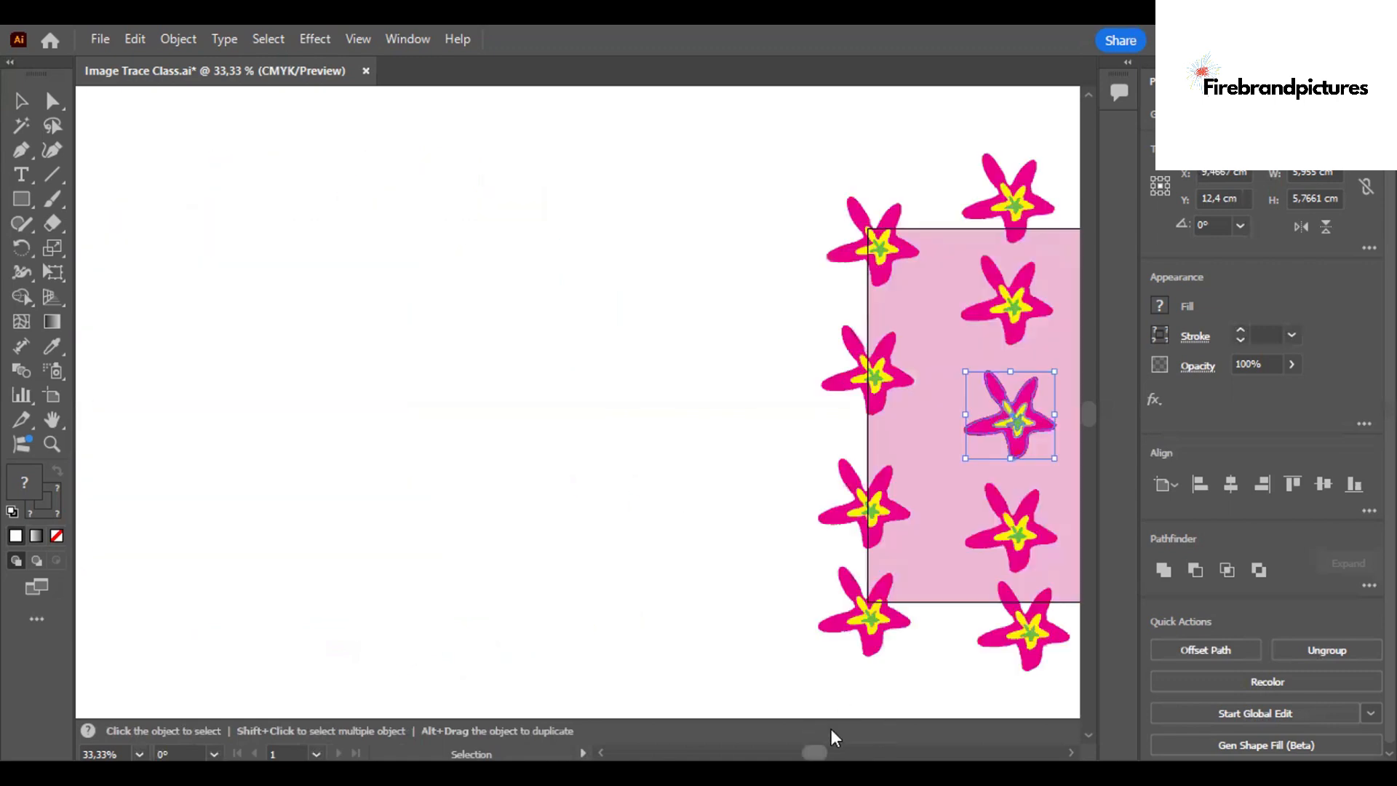
{"action": "scroll", "coordinate": [831, 728], "scroll_direction": "right", "scroll_amount": 6}
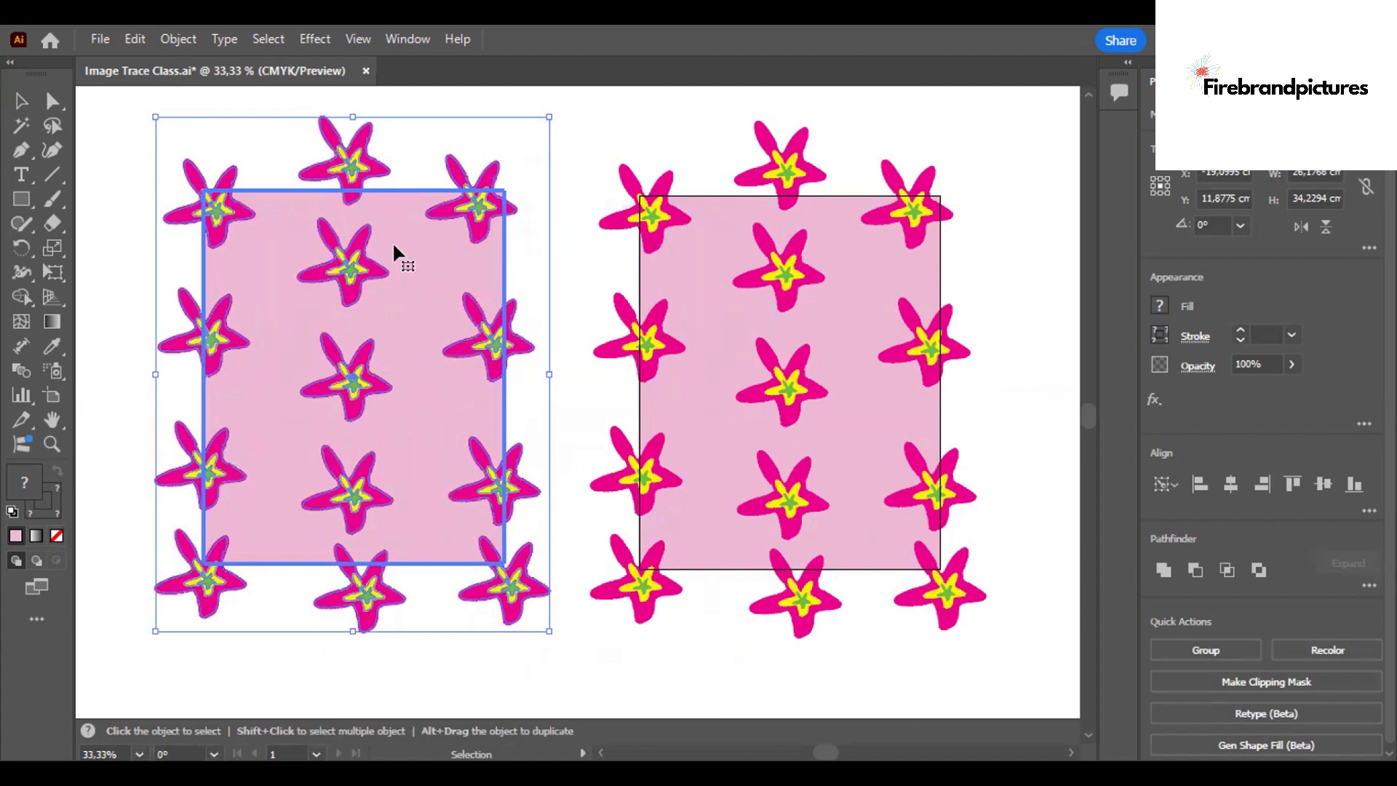
Reposition the pink rectangle of the duplicated design and shorten it to a 20 × 20 cm square in isolation mode.
{"action": "left_click", "coordinate": [492, 357]}
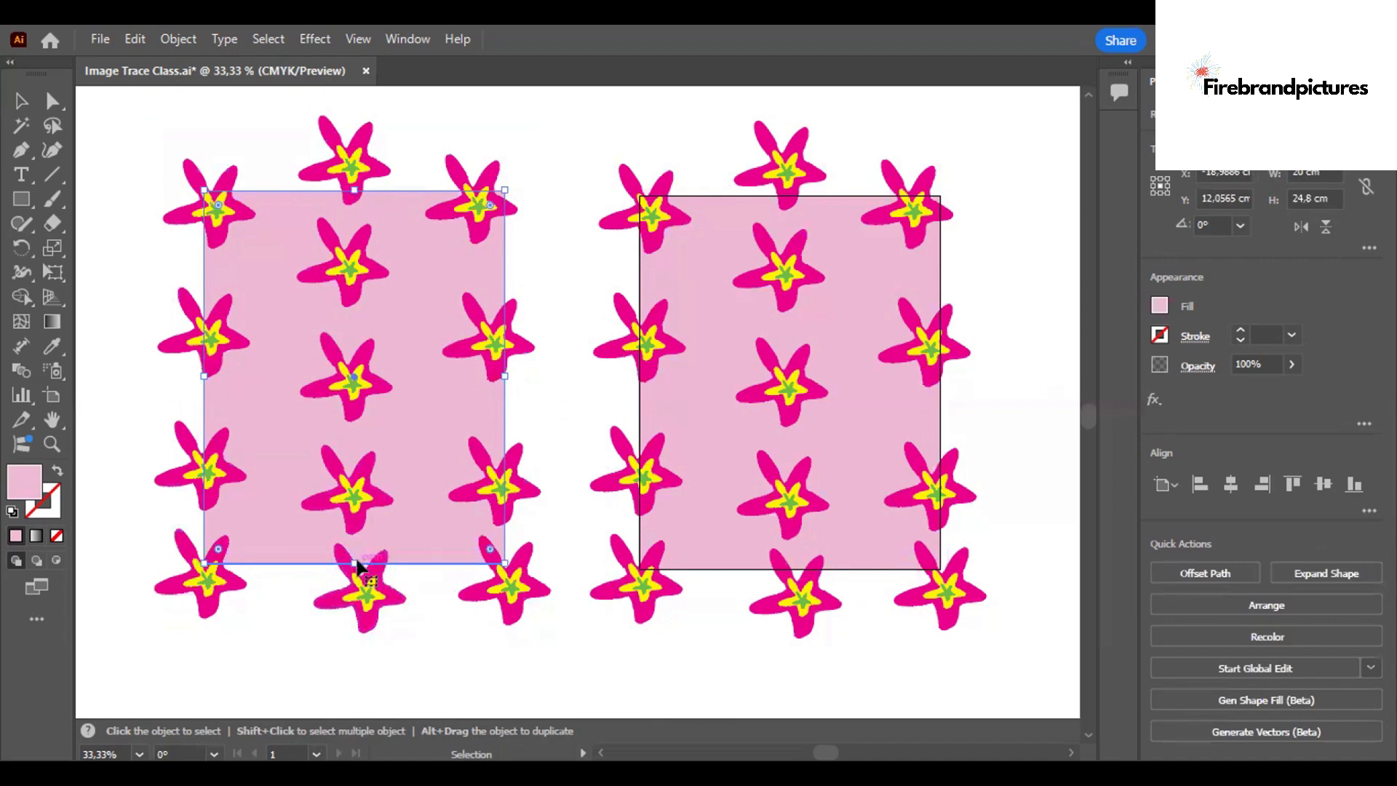
{"action": "left_click_drag", "start_coordinate": [355, 563], "coordinate": [352, 525]}
{"action": "double_click", "coordinate": [398, 222]}
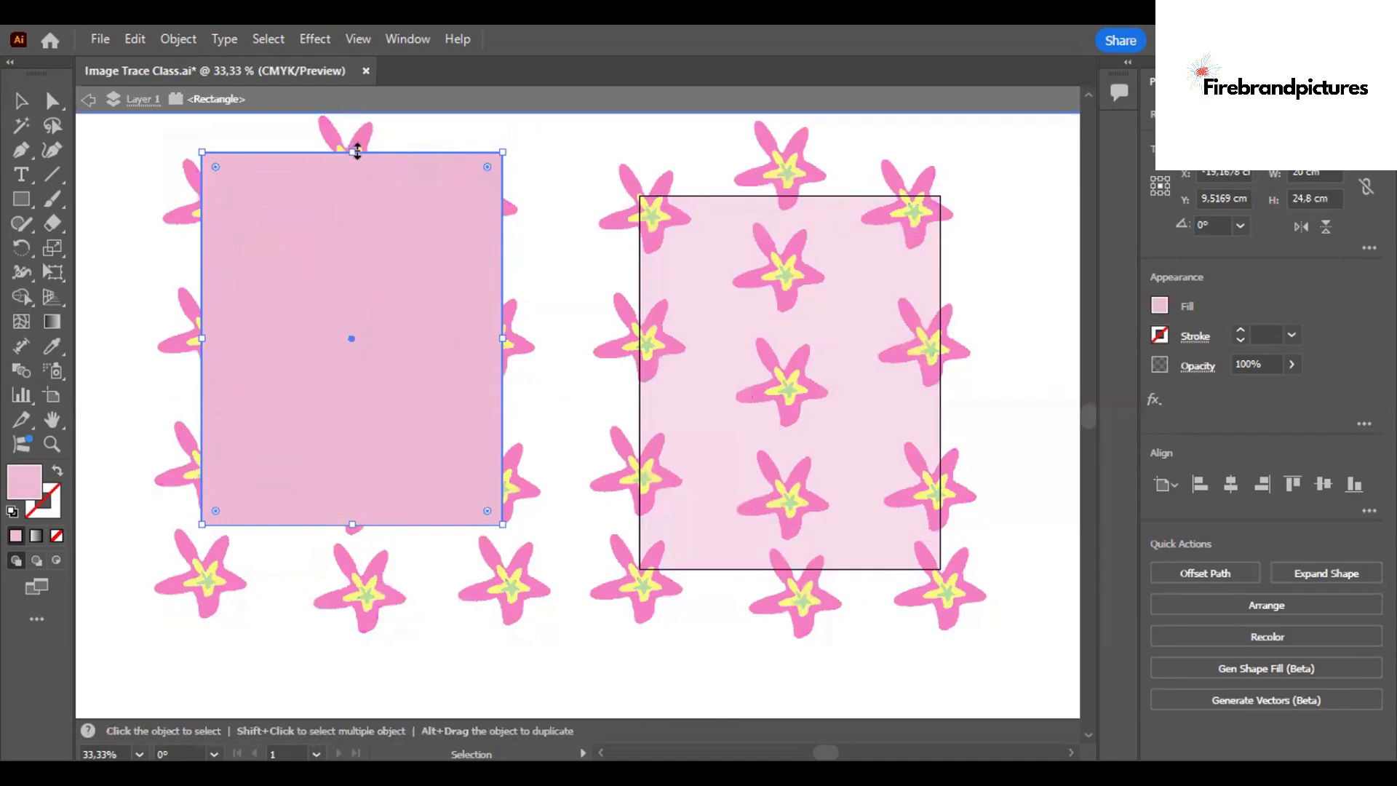
{"action": "left_click_drag", "start_coordinate": [358, 152], "coordinate": [357, 194]}
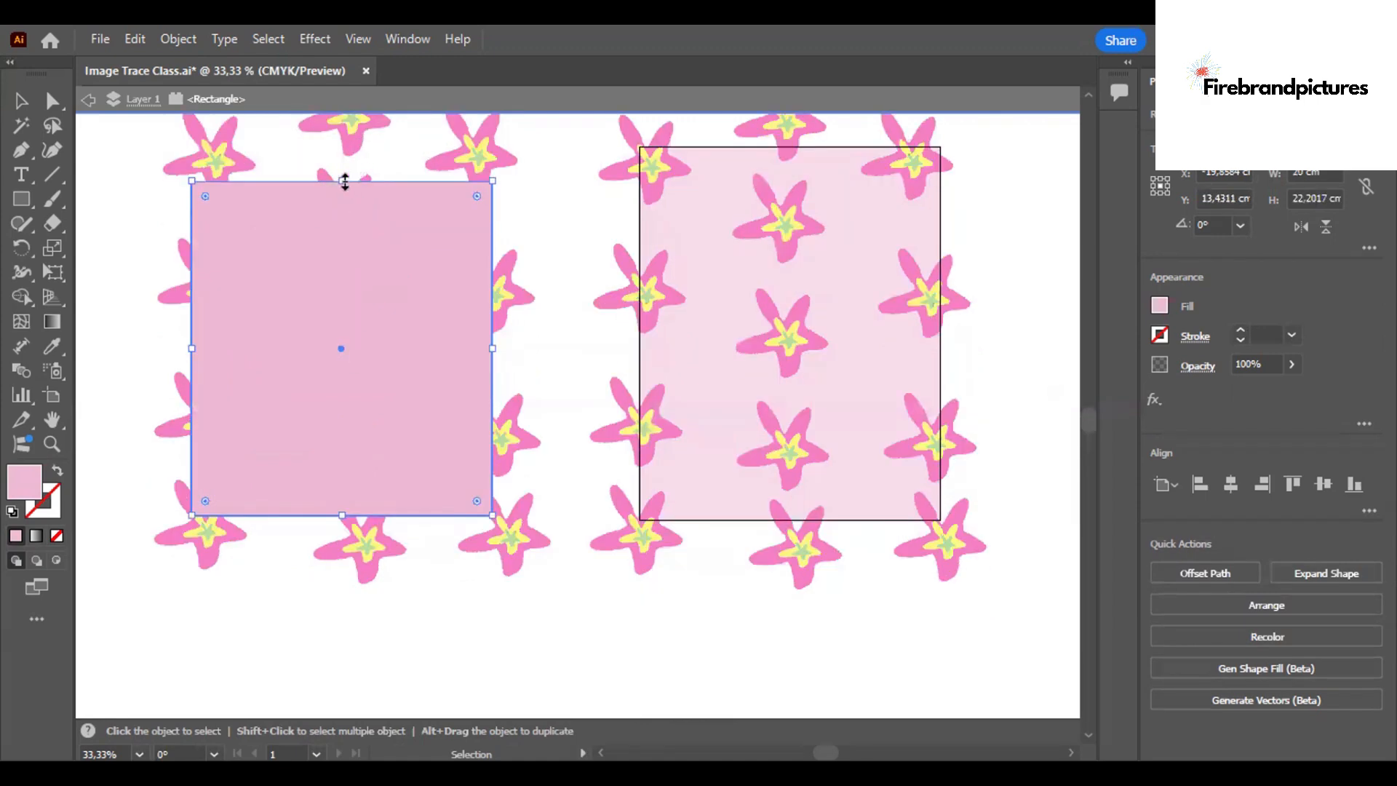
{"action": "left_click_drag", "start_coordinate": [345, 182], "coordinate": [353, 214]}
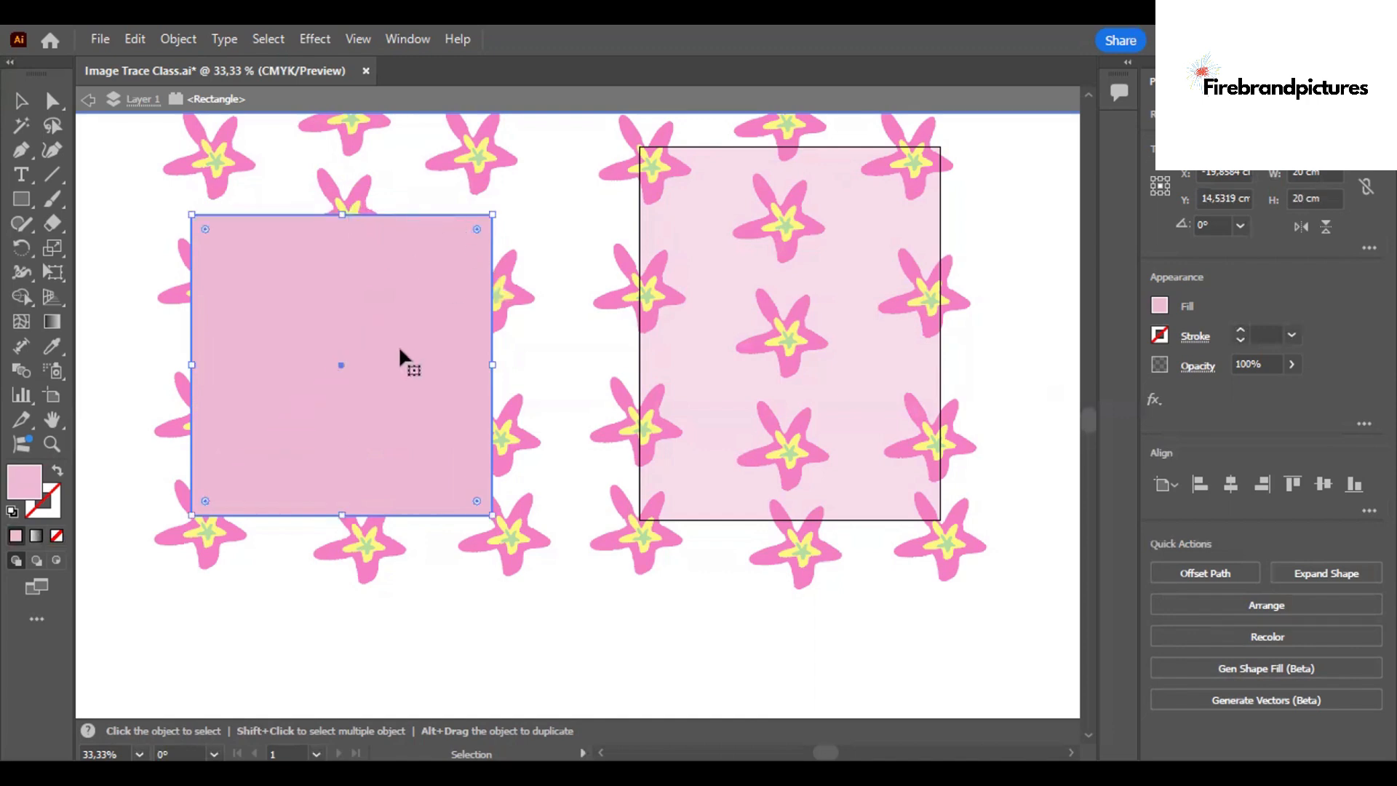
{"action": "double_click", "coordinate": [426, 642]}
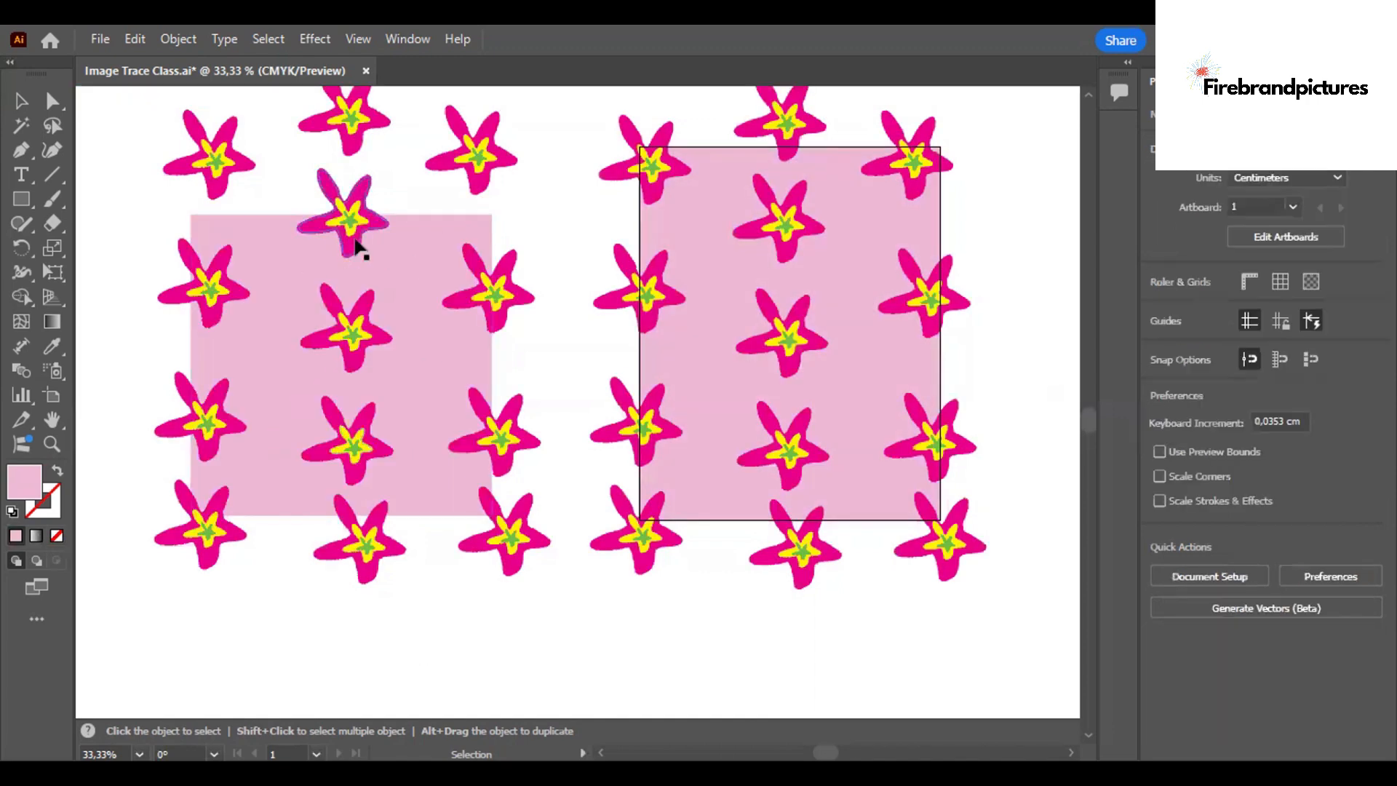
Delete the three starfish above the duplicate's shortened pink square and shift its lower-right starfish slightly left toward the square's corner.
{"action": "left_click_drag", "start_coordinate": [346, 122], "coordinate": [206, 154]}
{"action": "key", "text": "Delete"}
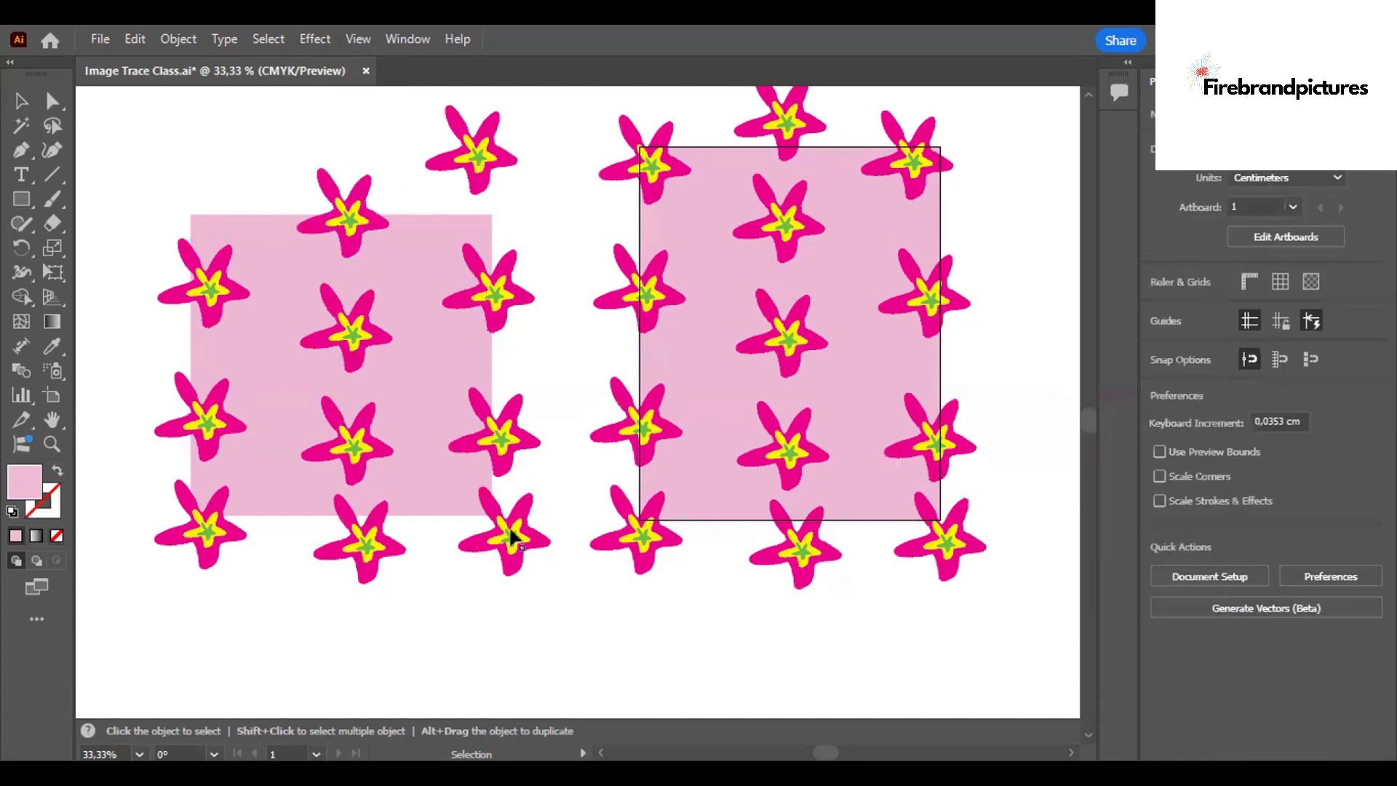
{"action": "left_click", "coordinate": [512, 537]}
{"action": "left_click_drag", "start_coordinate": [499, 538], "coordinate": [518, 582]}
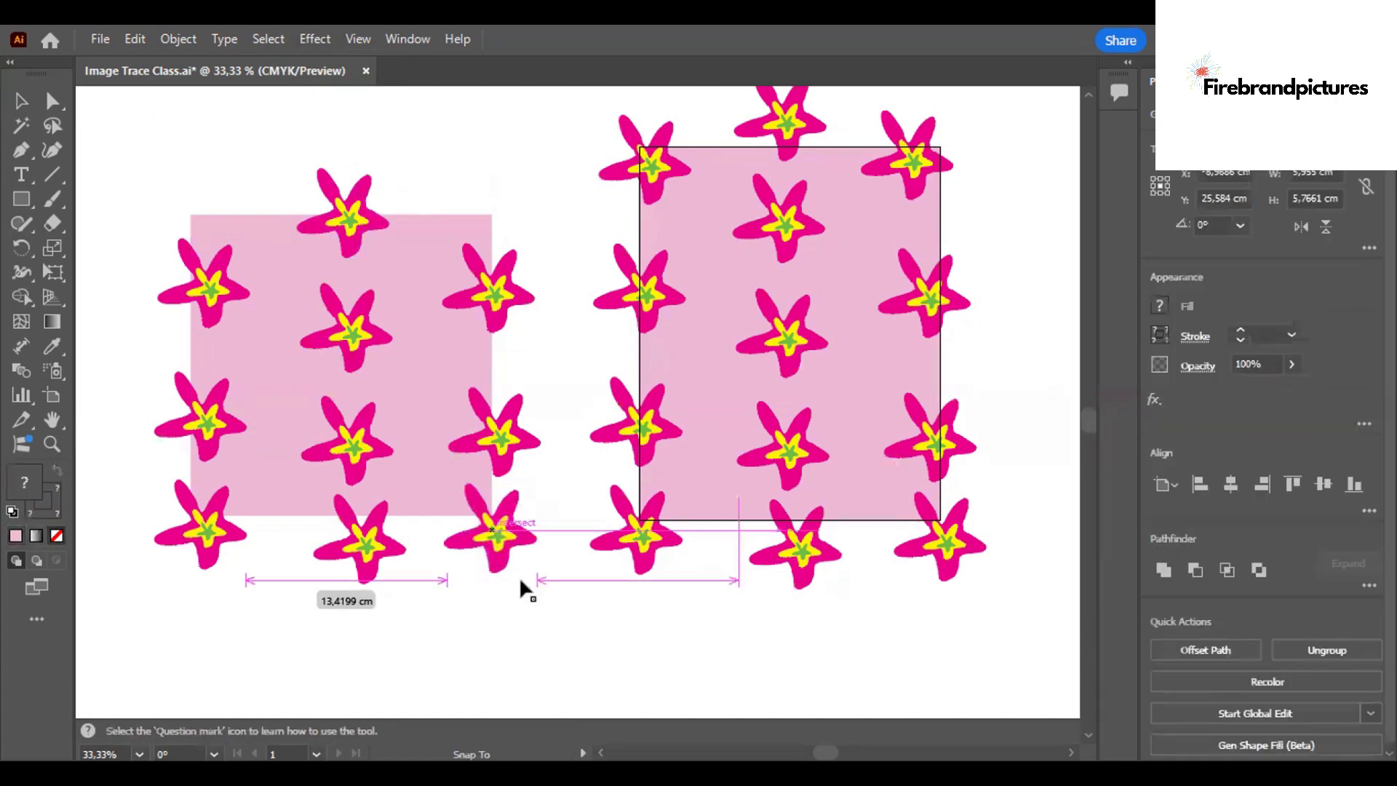
{"action": "left_click", "coordinate": [109, 553]}
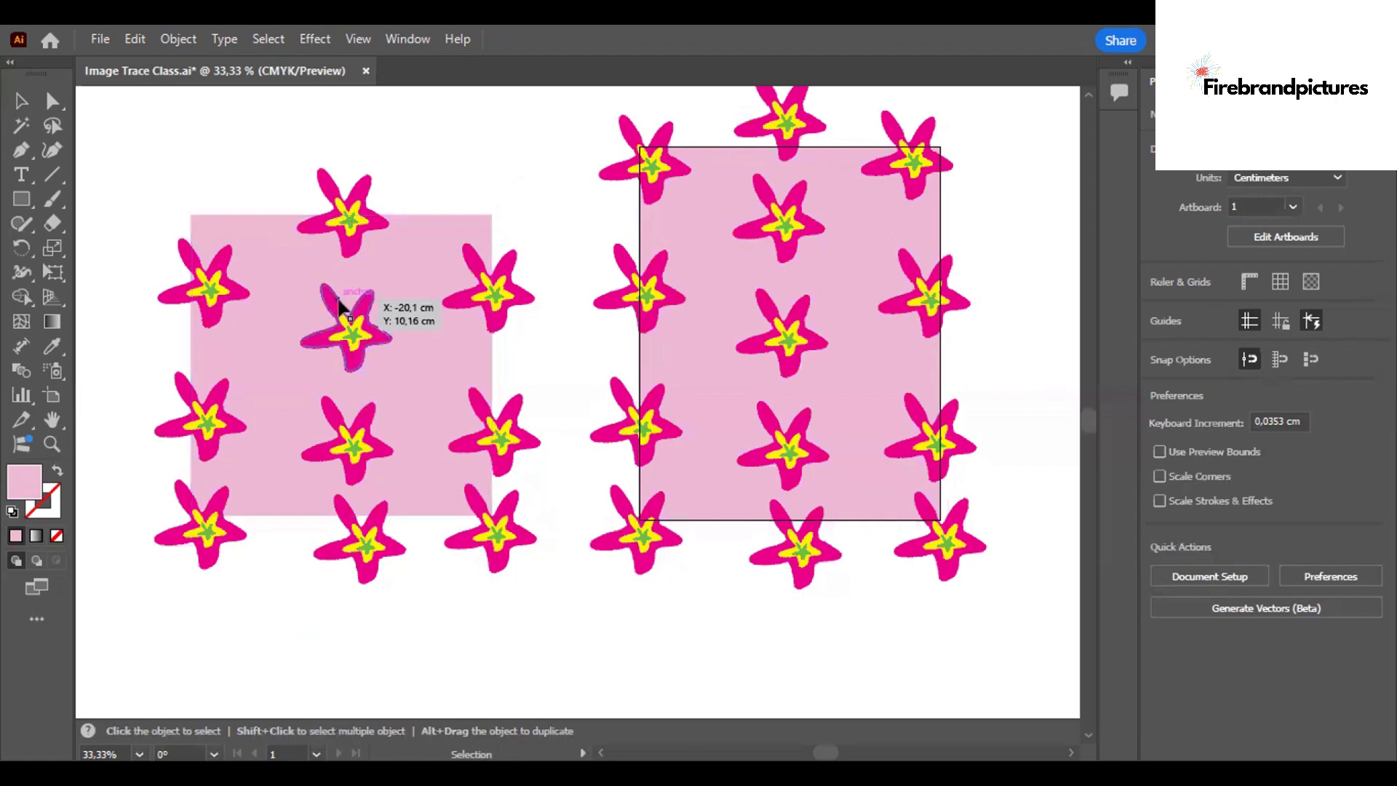
Select the whole duplicated starfish design and open the Swatches panel as a floating panel above it.
{"action": "left_click", "coordinate": [414, 441]}
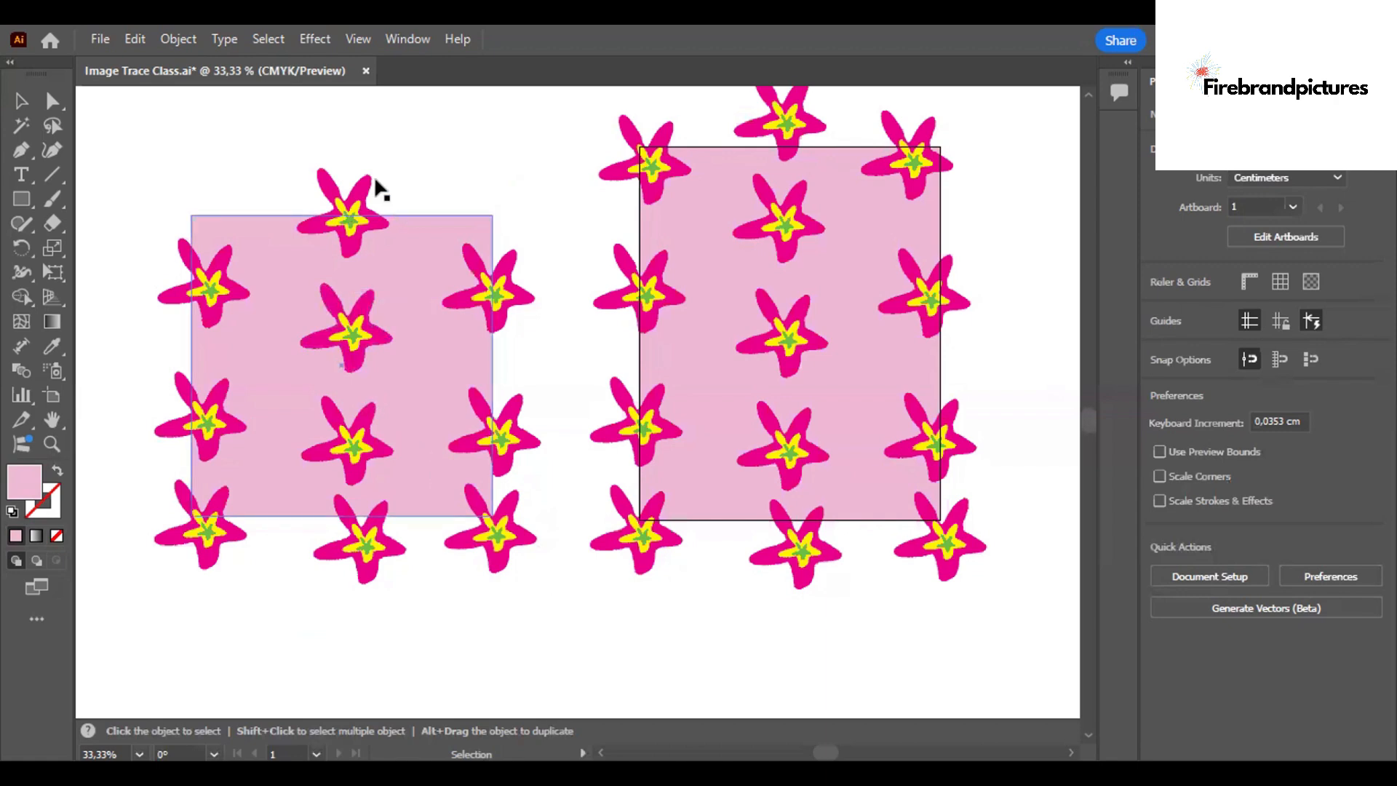
{"action": "left_click", "coordinate": [161, 147]}
{"action": "left_click_drag", "start_coordinate": [81, 115], "coordinate": [462, 473]}
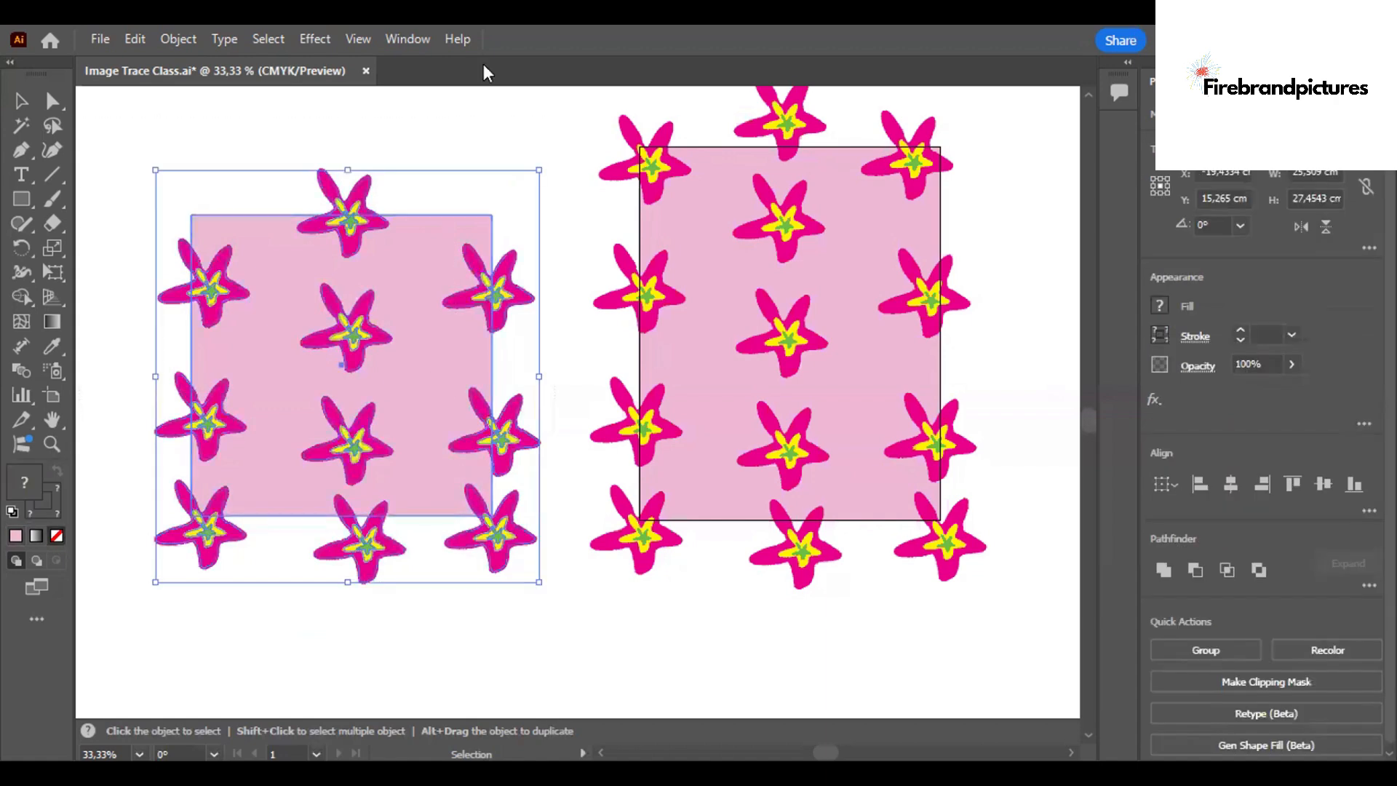
{"action": "left_click", "coordinate": [420, 40]}
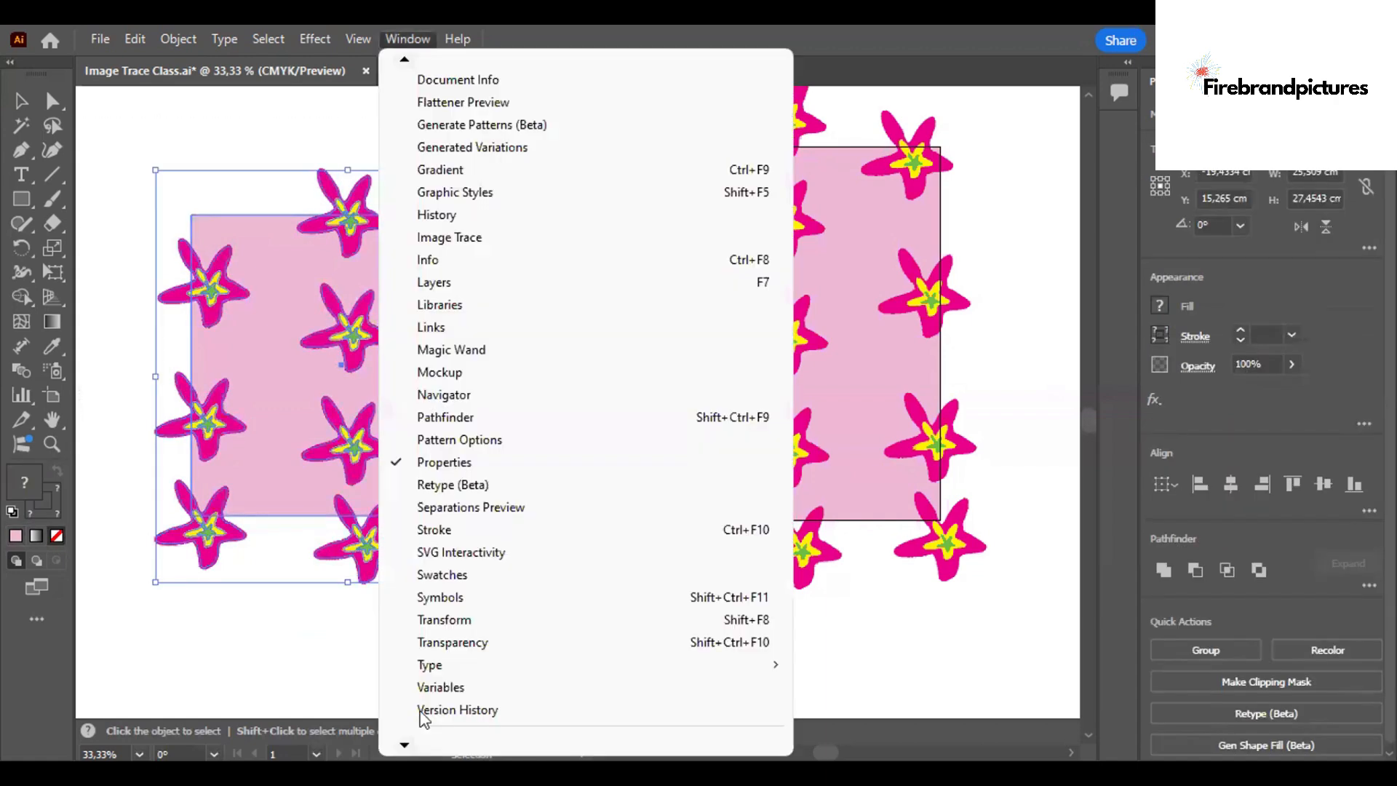
{"action": "scroll", "coordinate": [452, 626], "scroll_direction": "down", "scroll_amount": 1}
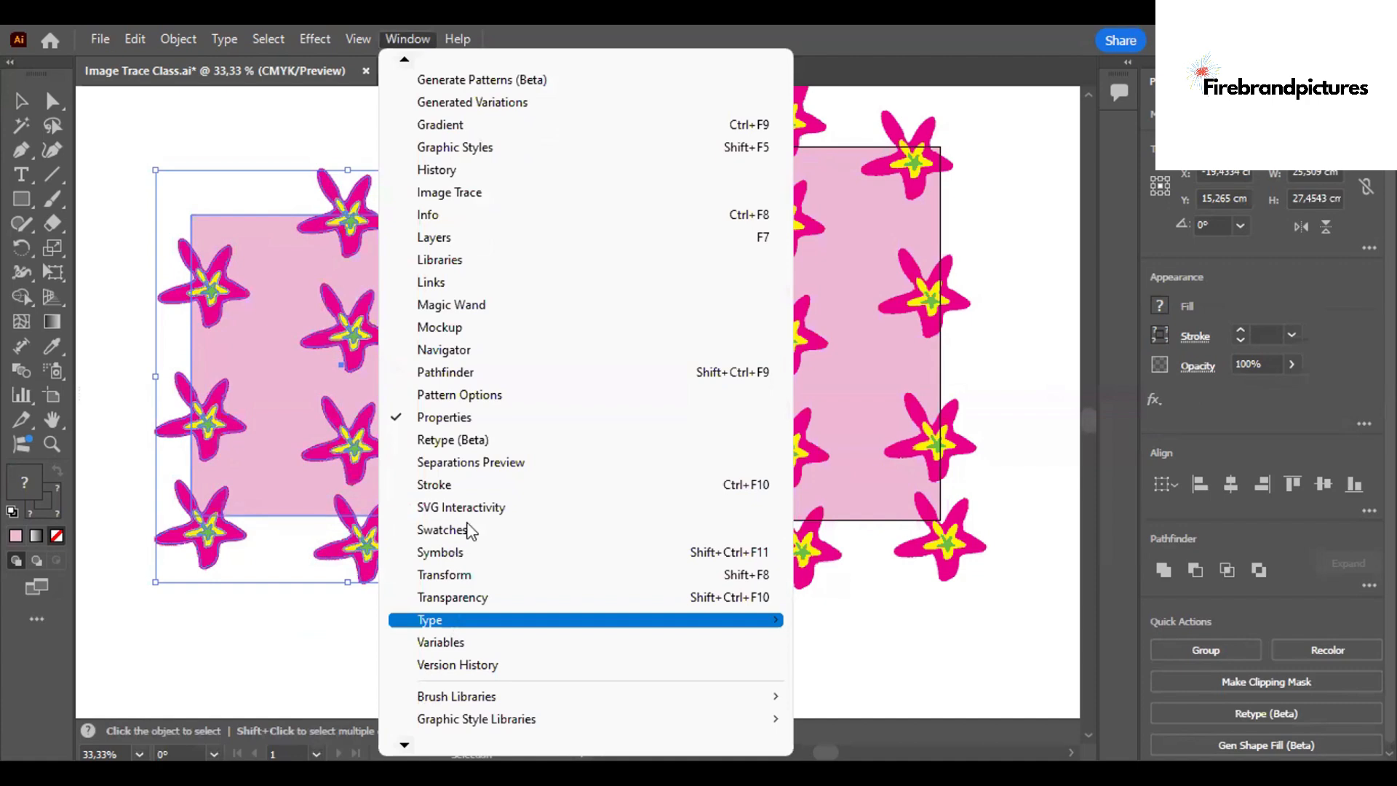
{"action": "left_click", "coordinate": [442, 530]}
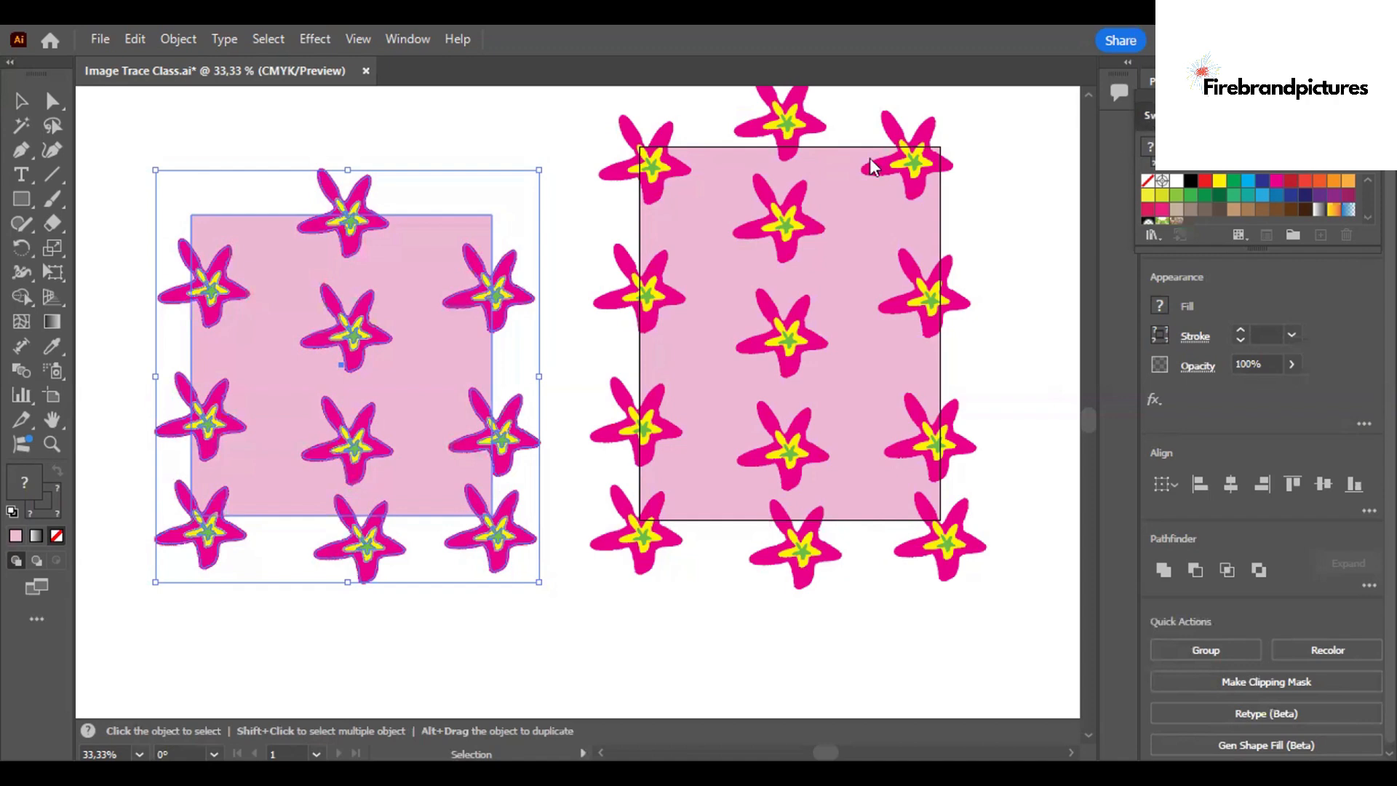
{"action": "left_click_drag", "start_coordinate": [430, 124], "coordinate": [481, 131]}
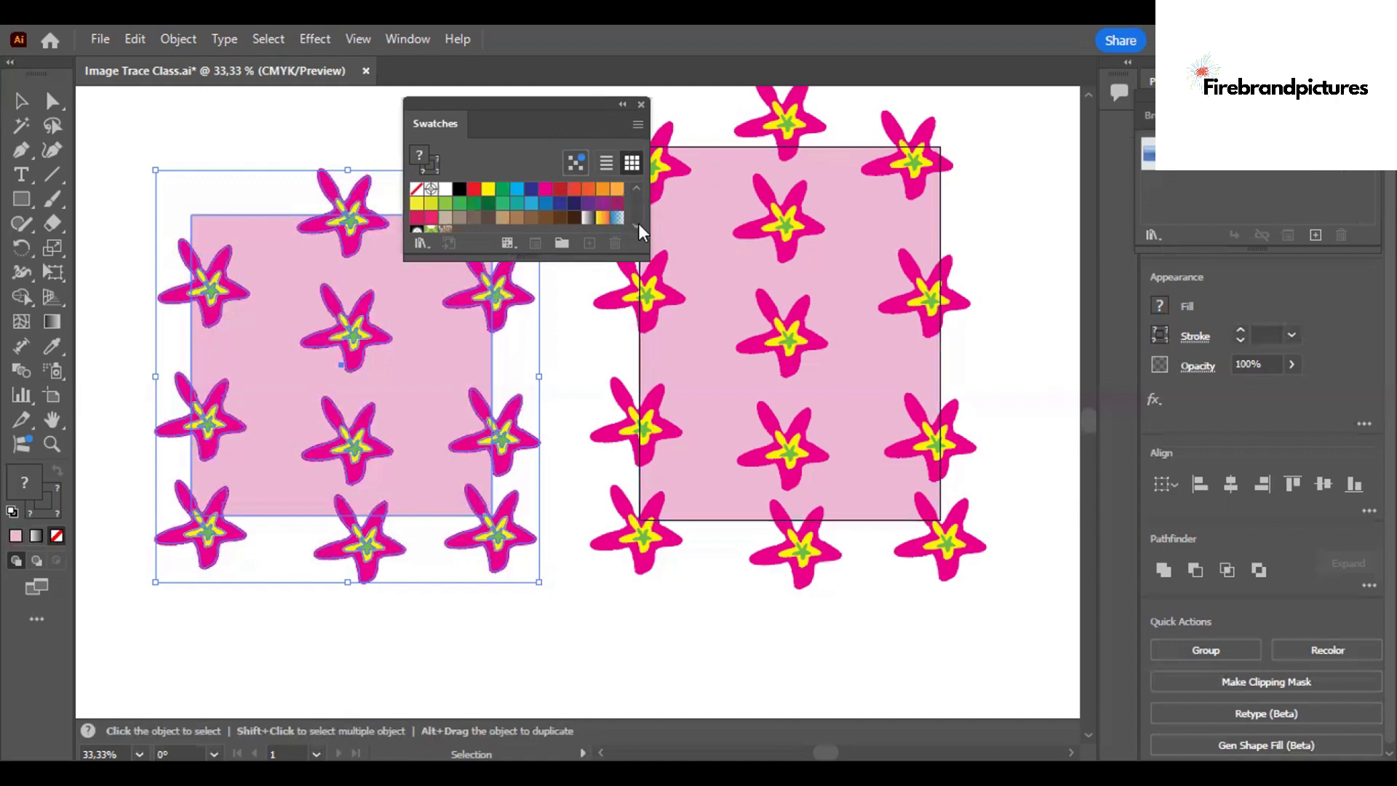
{"action": "scroll", "coordinate": [639, 224], "scroll_direction": "down", "scroll_amount": 3}
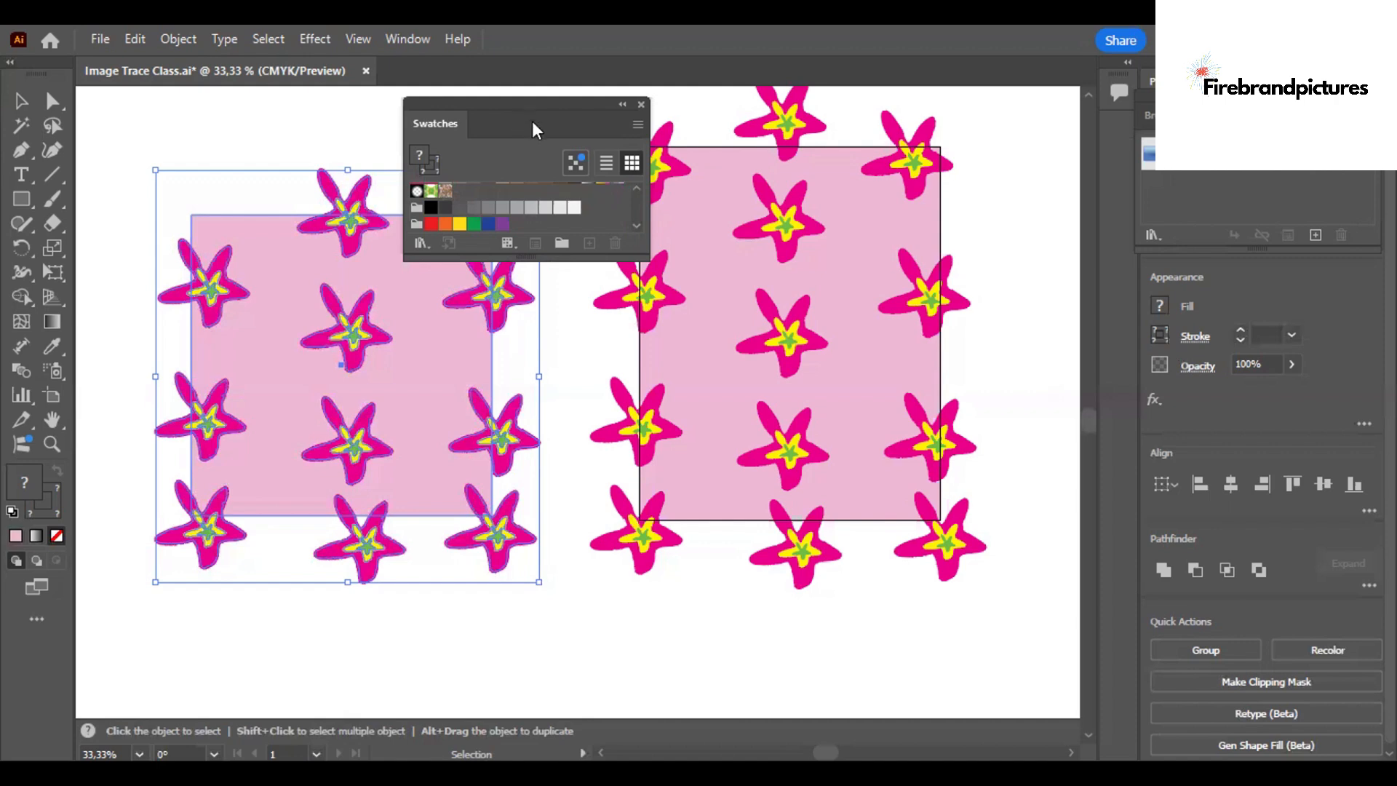
{"action": "left_click_drag", "start_coordinate": [534, 100], "coordinate": [535, 91]}
Add the complete duplicated starfish design with its pink square to the swatches as a new pattern swatch.
{"action": "left_click", "coordinate": [418, 676]}
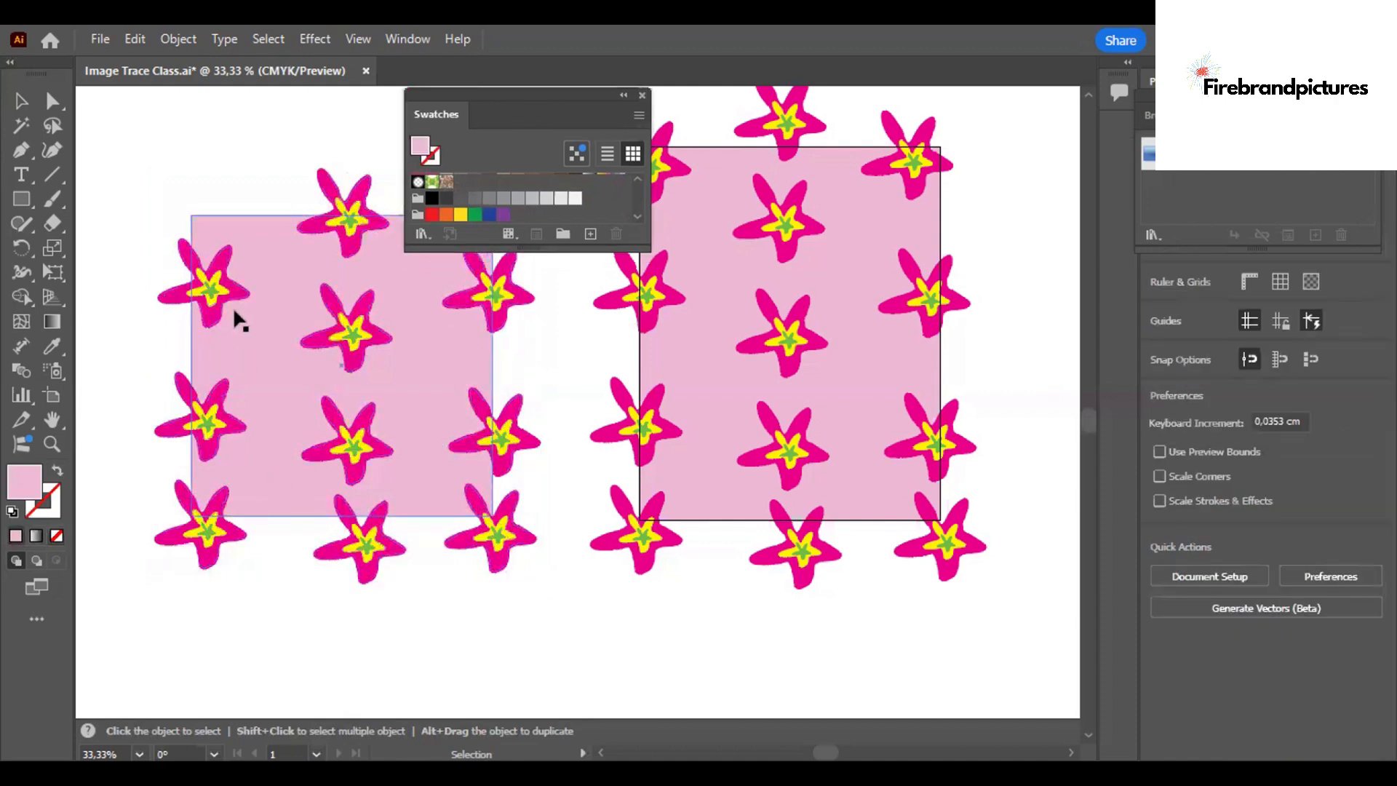
{"action": "left_click_drag", "start_coordinate": [183, 164], "coordinate": [557, 593]}
{"action": "left_click_drag", "start_coordinate": [475, 392], "coordinate": [452, 182]}
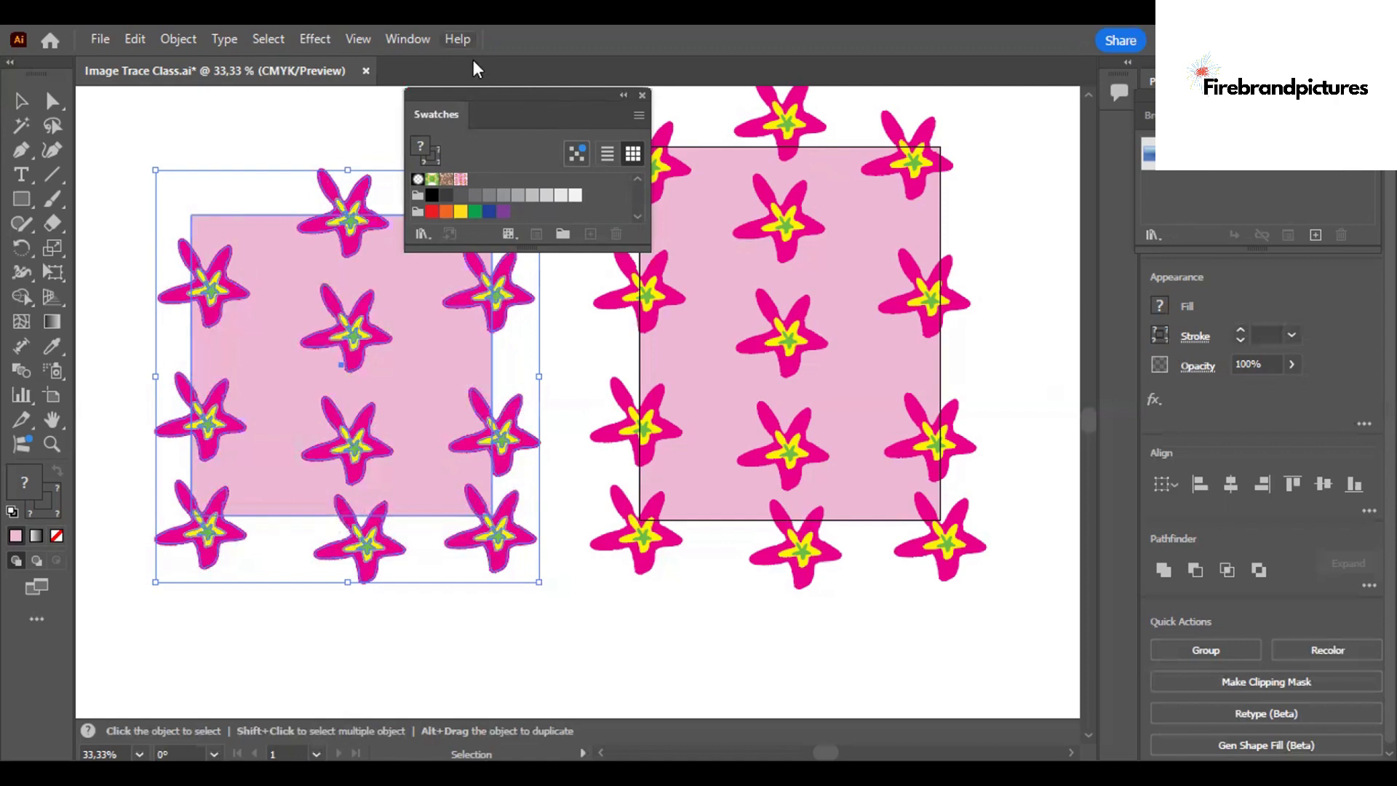
Close and reopen the Swatches panel, and dock it above the Brushes and Symbols panels.
{"action": "left_click", "coordinate": [414, 40]}
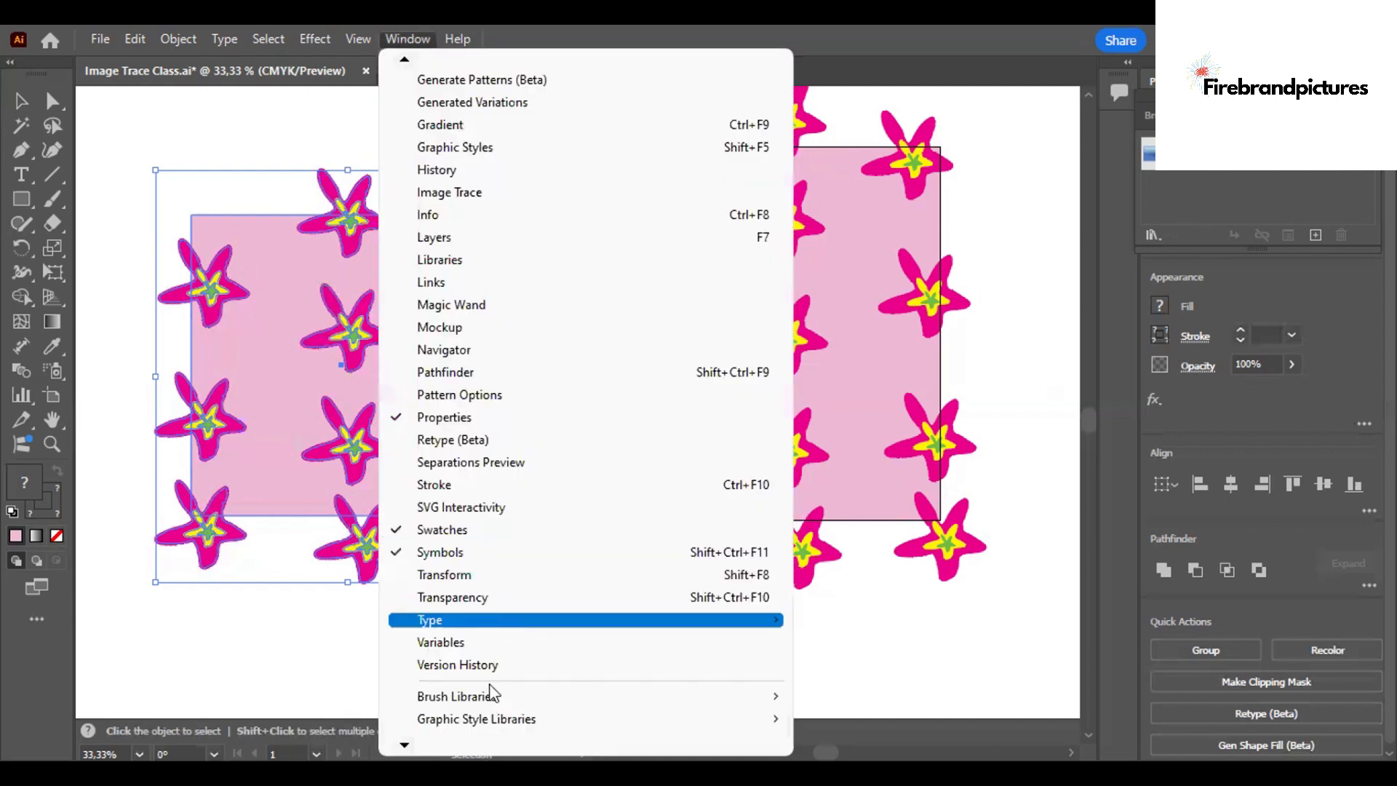
{"action": "scroll", "coordinate": [481, 704], "scroll_direction": "down", "scroll_amount": 1}
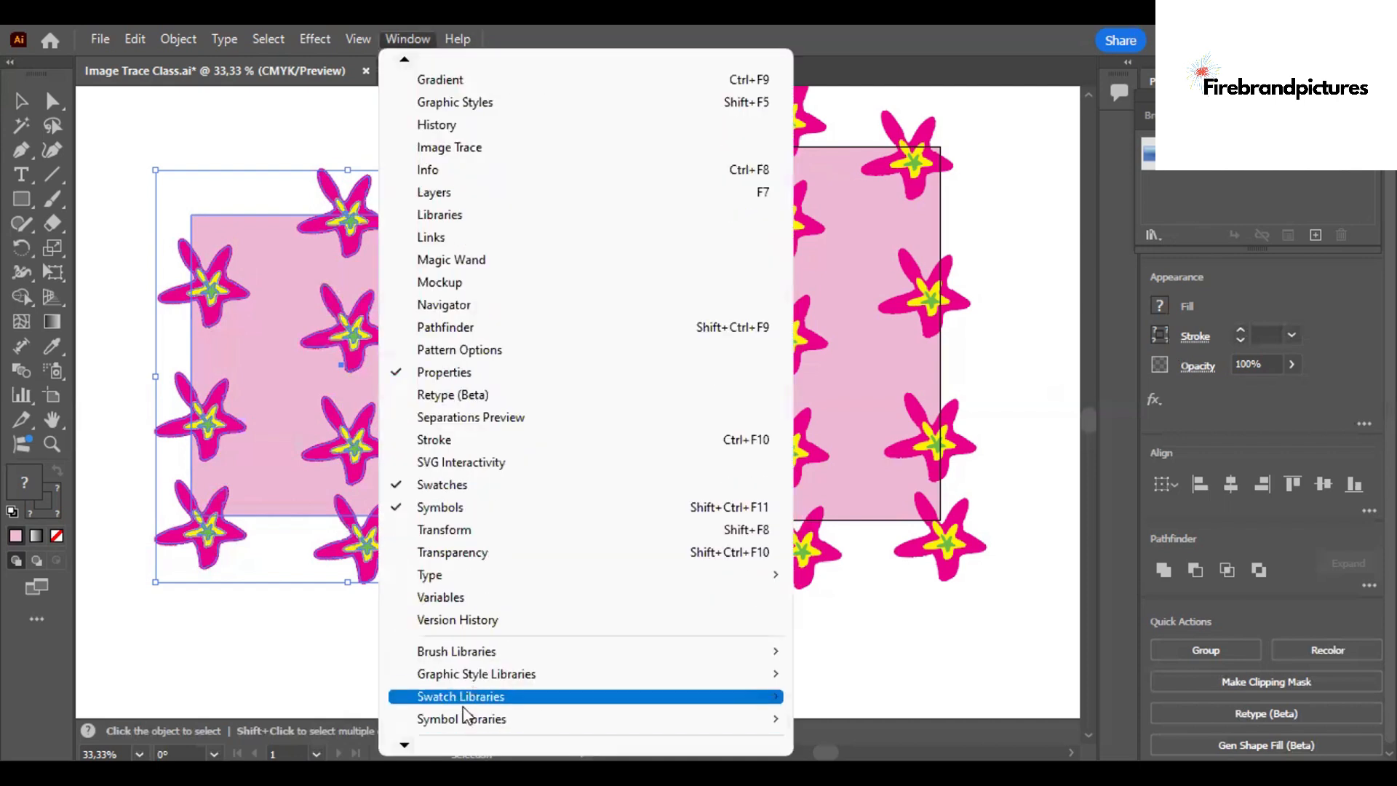
{"action": "left_click", "coordinate": [465, 487]}
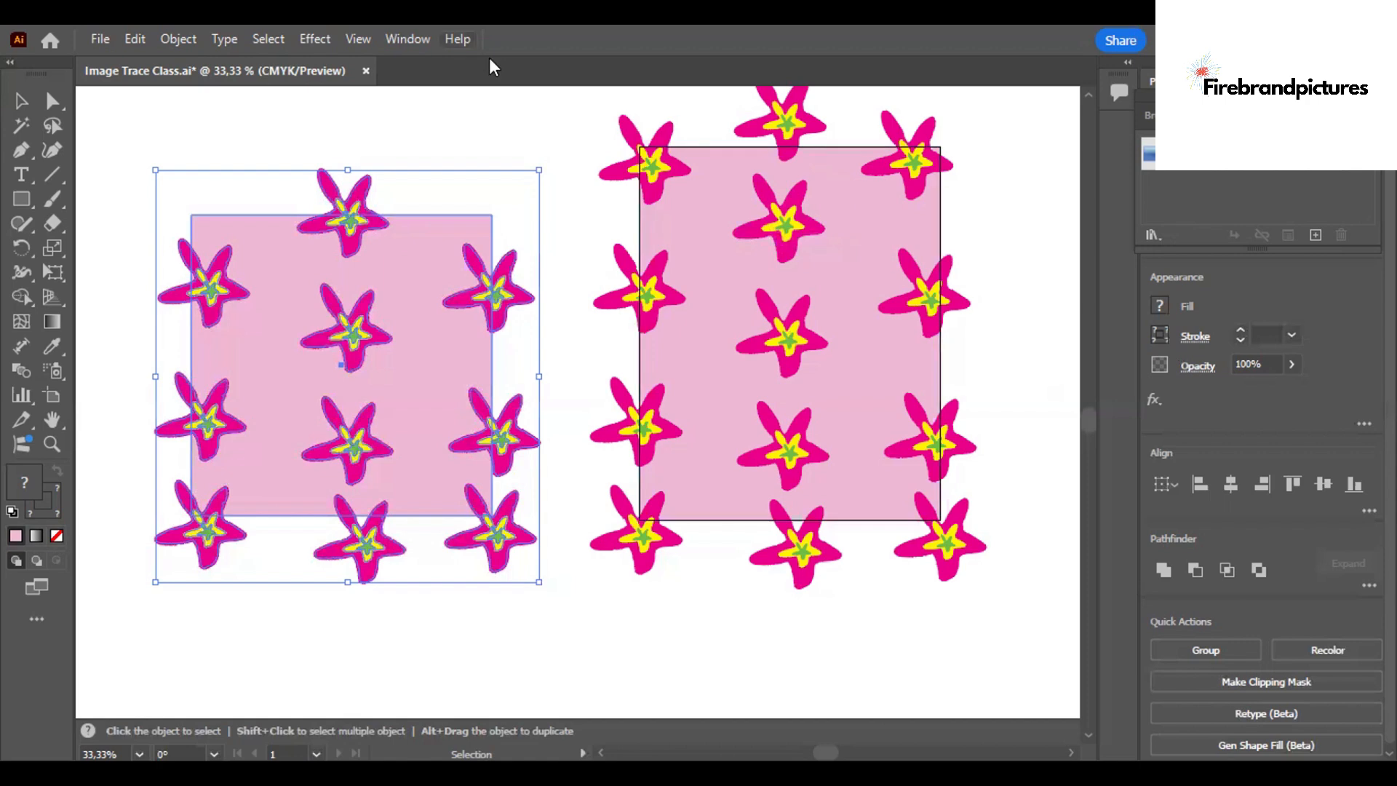
{"action": "left_click", "coordinate": [407, 39]}
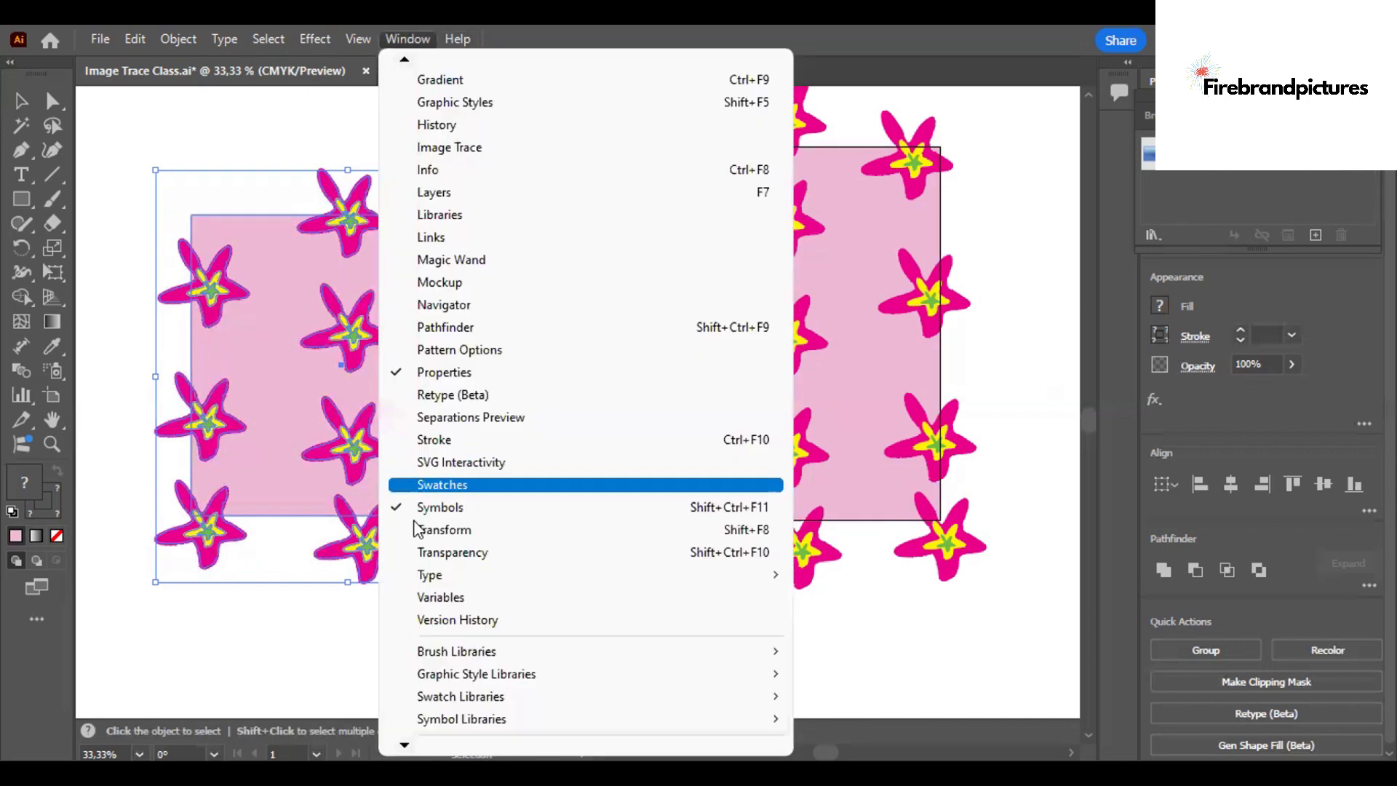
{"action": "left_click", "coordinate": [444, 486]}
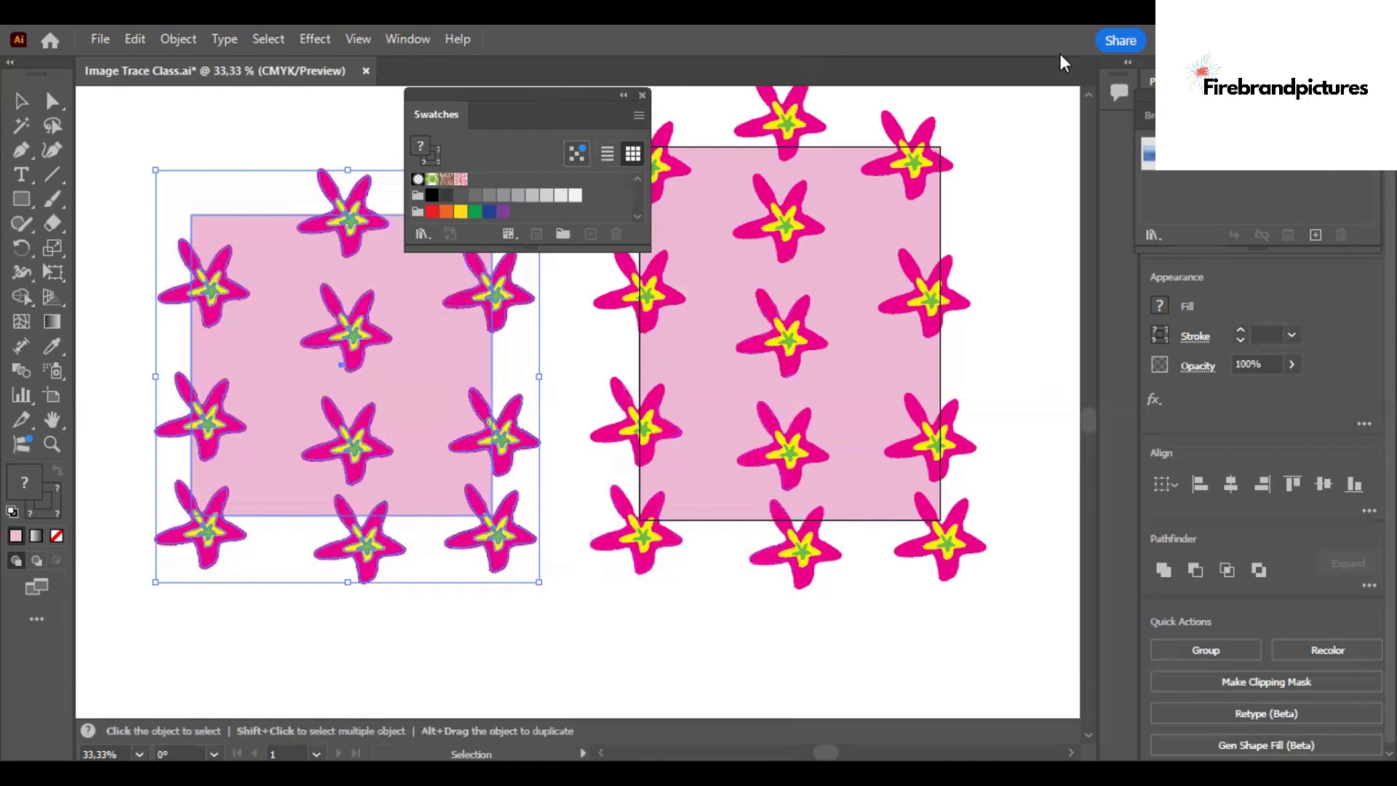
{"action": "left_click_drag", "start_coordinate": [509, 95], "coordinate": [1179, 120]}
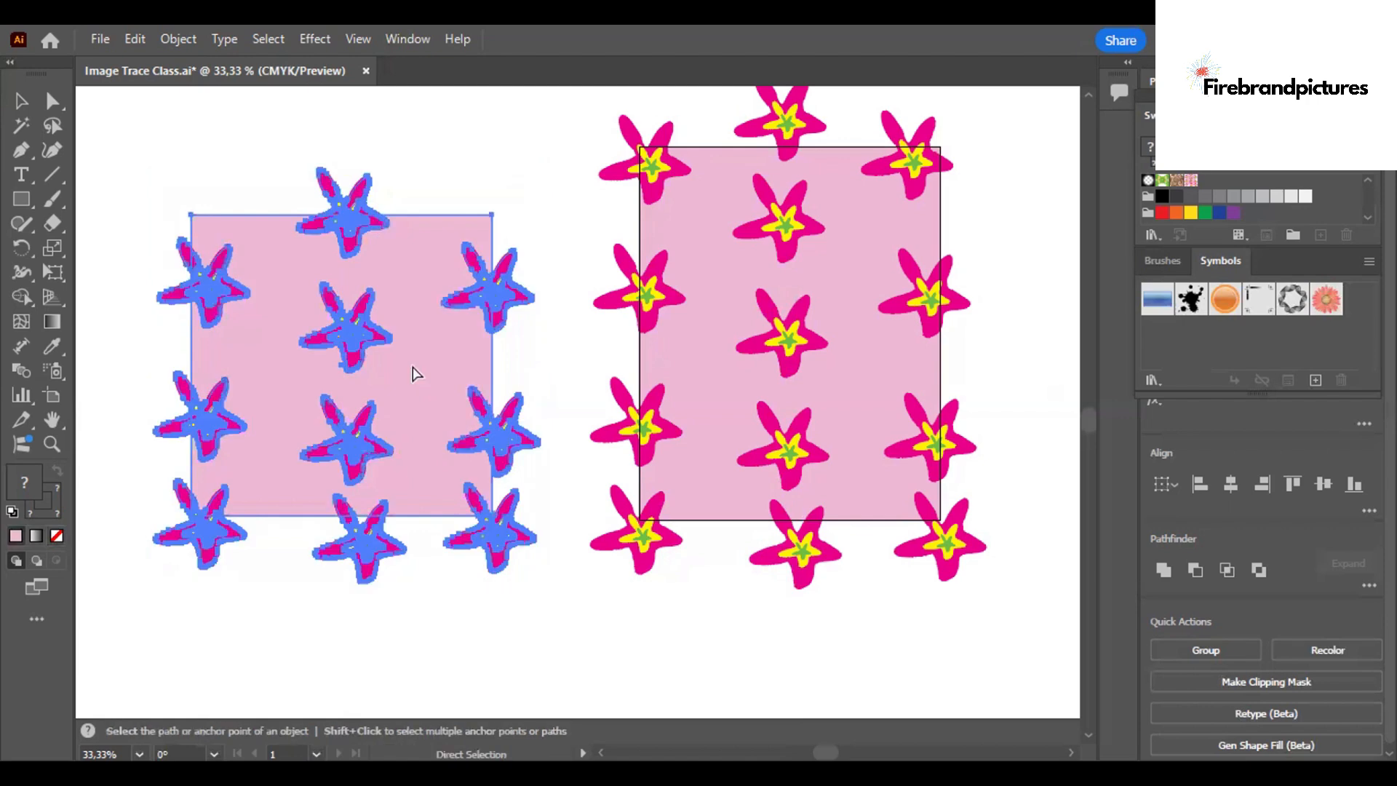
Paste a copy of the square starfish design and place it directly below the original.
{"action": "key", "text": "ctrl+v"}
{"action": "left_click_drag", "start_coordinate": [515, 321], "coordinate": [510, 524]}
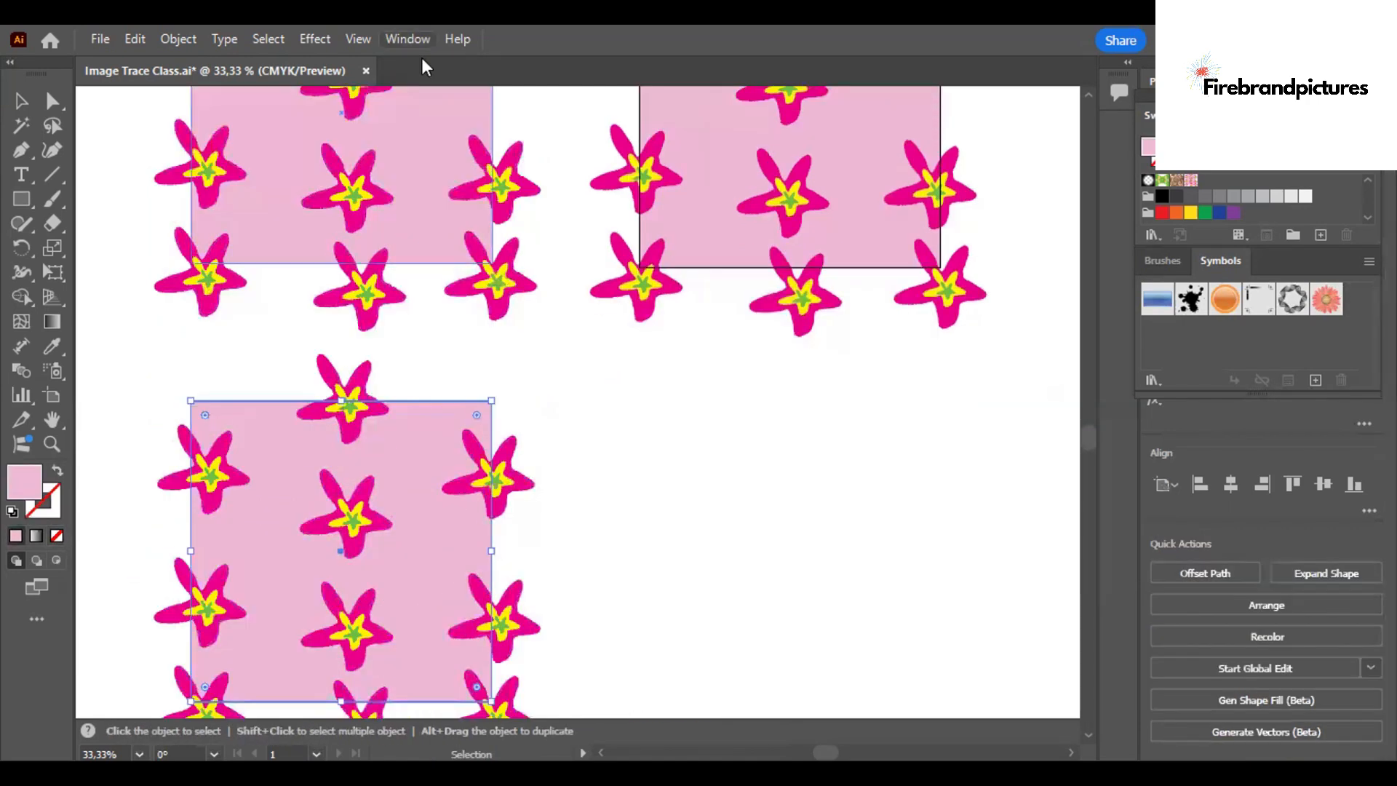
Open the Color Guide for the pasted copy's pink square and float it in the empty space beside the design.
{"action": "left_click", "coordinate": [410, 39]}
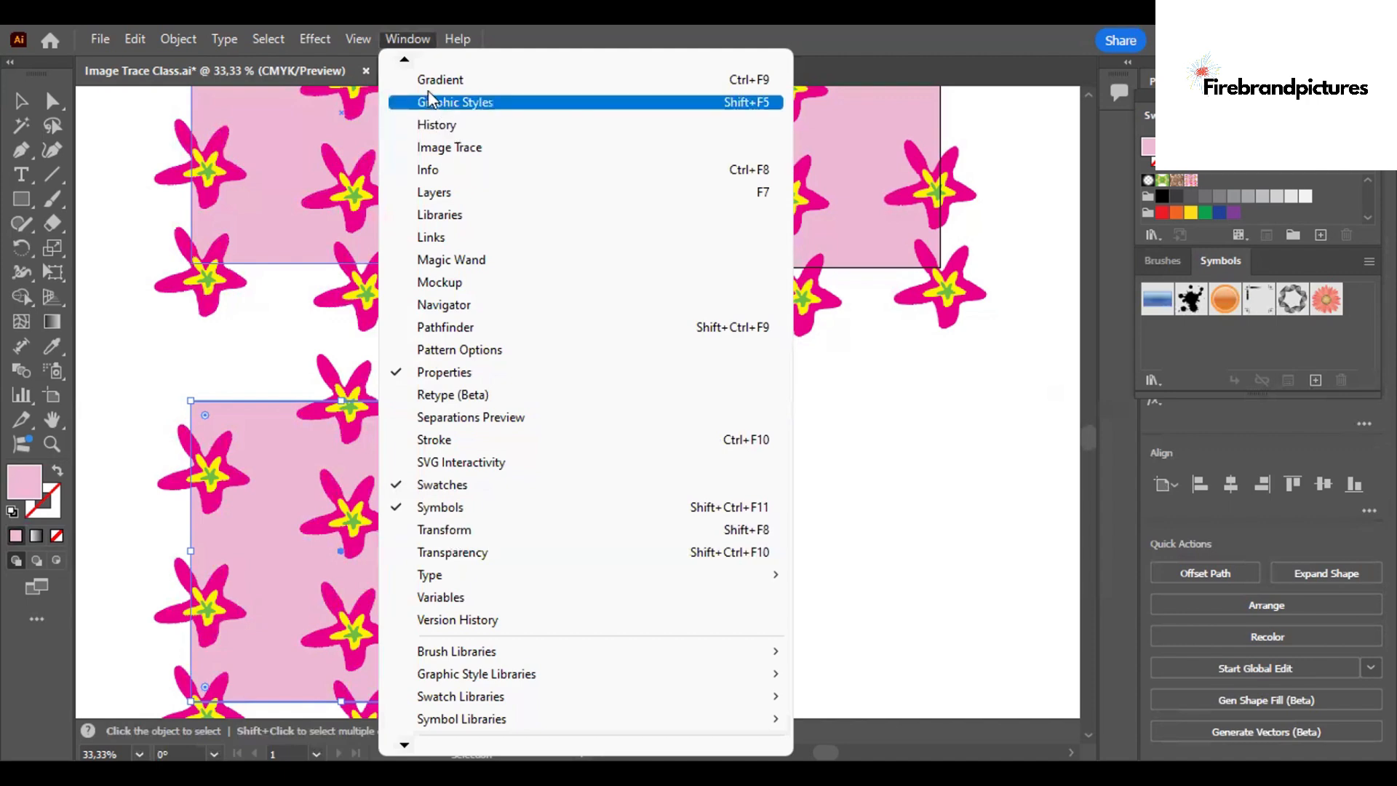
{"action": "mouse_move", "coordinate": [406, 55]}
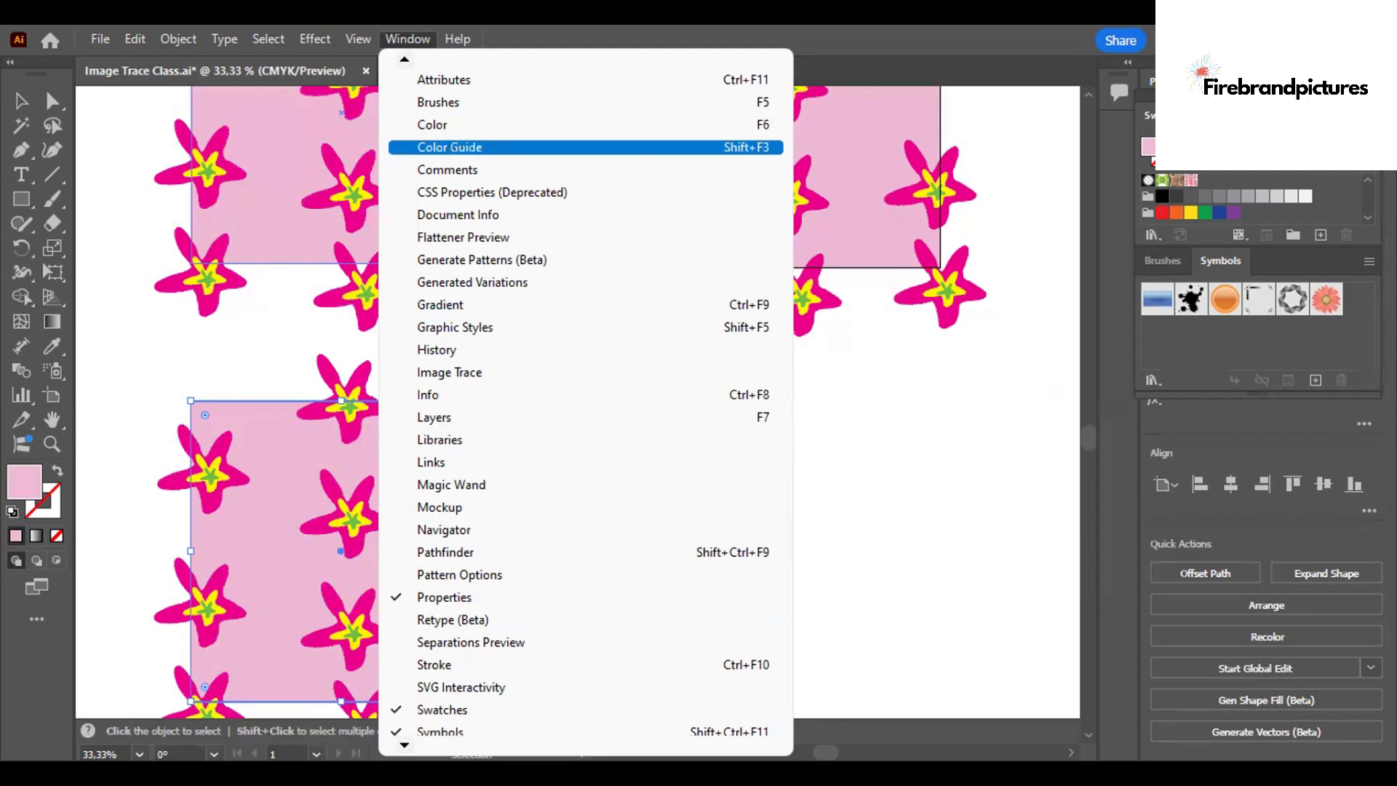
{"action": "left_click", "coordinate": [449, 148]}
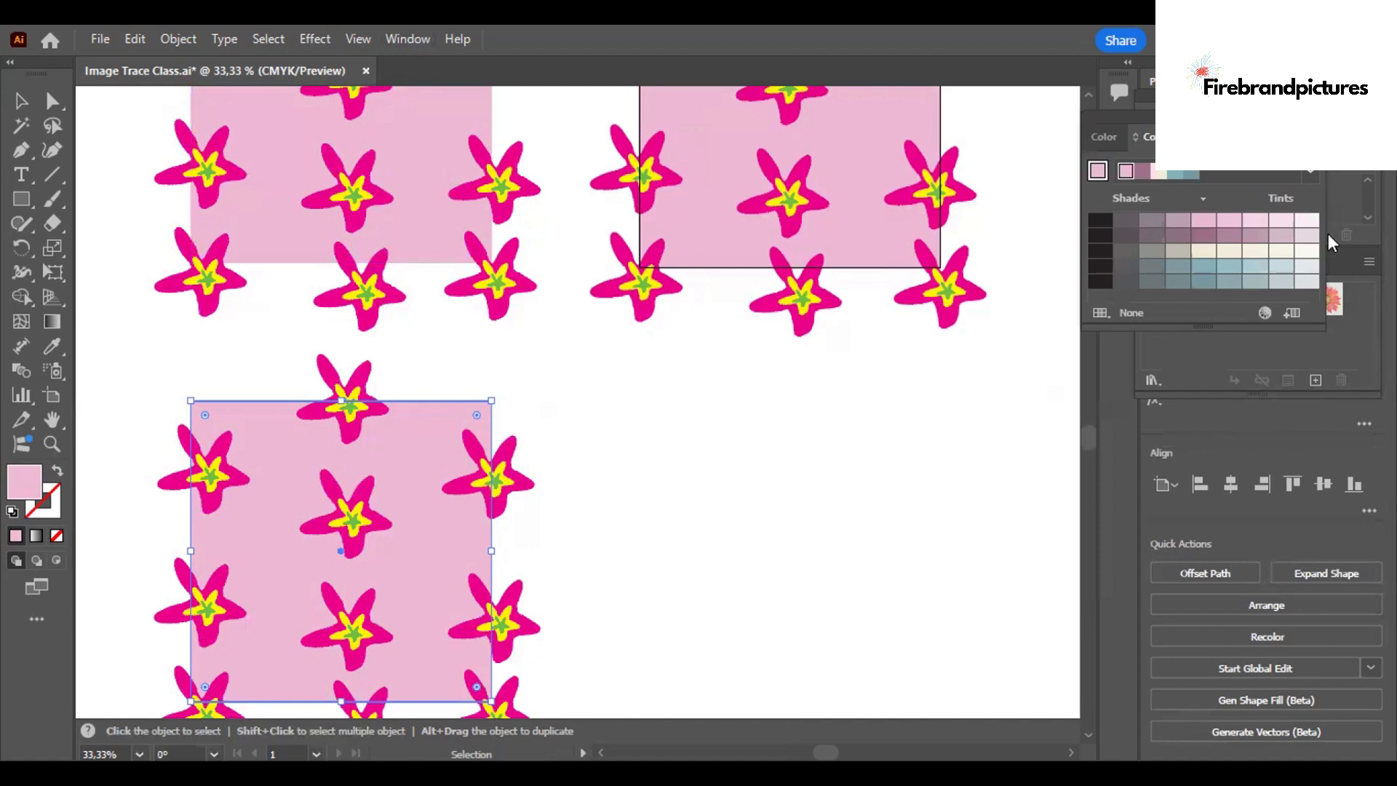
{"action": "left_click", "coordinate": [1304, 188]}
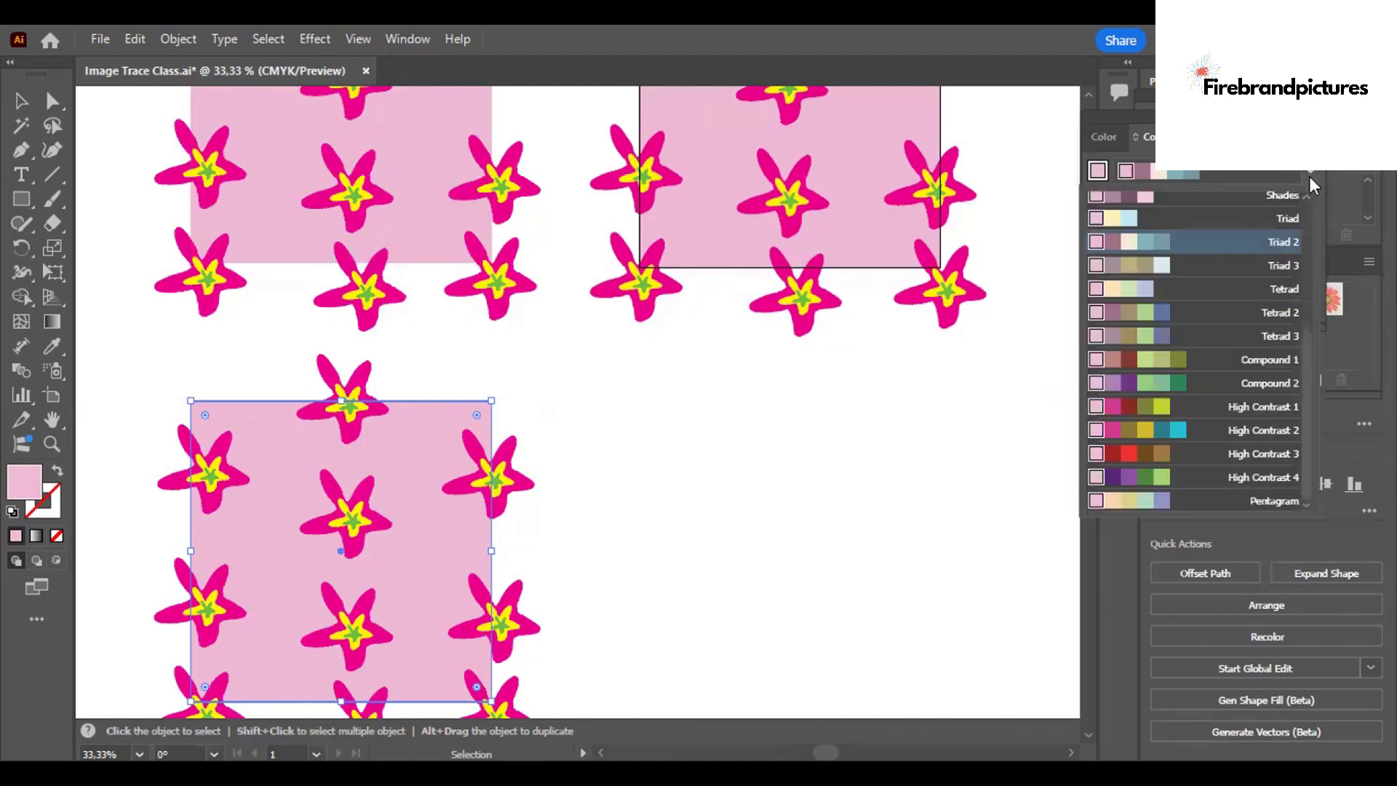
{"action": "left_click", "coordinate": [1310, 174]}
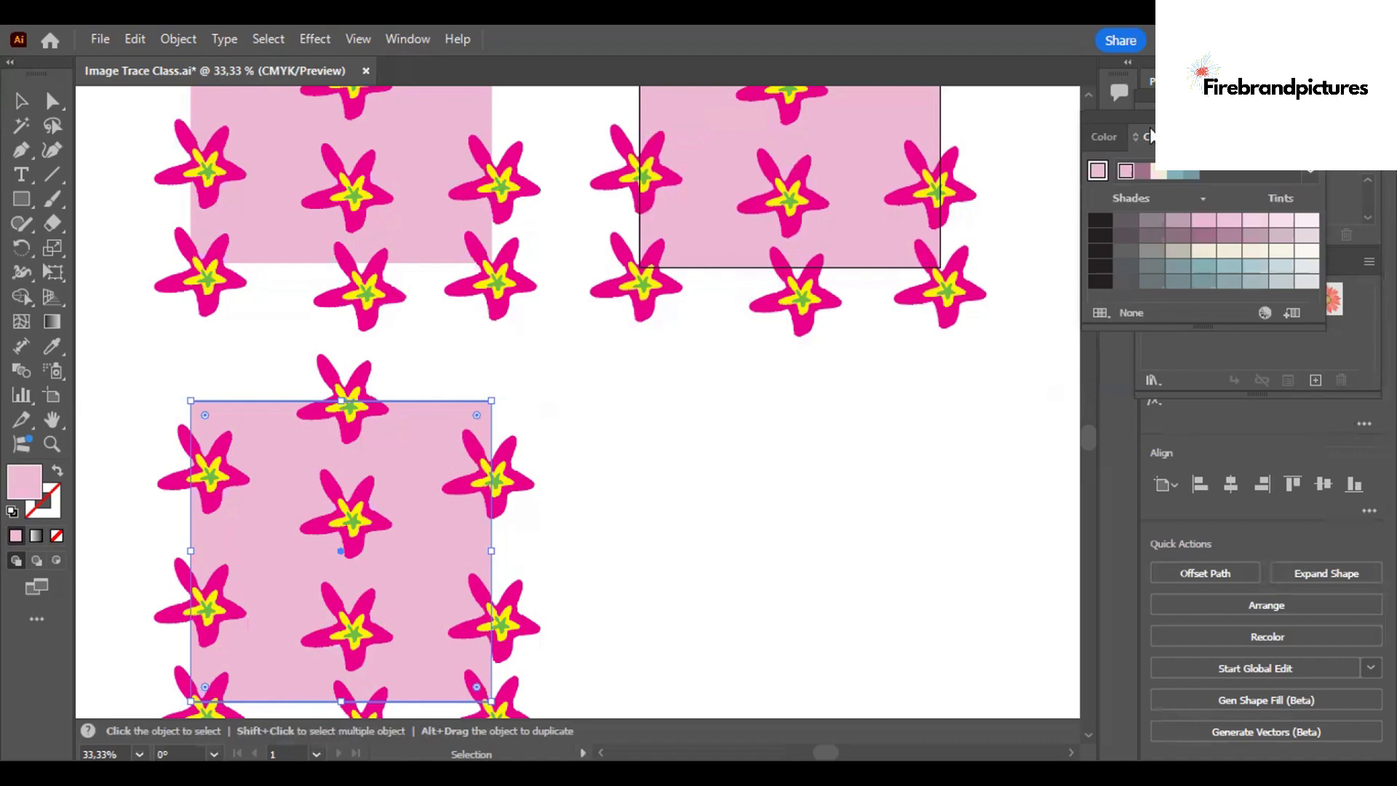
{"action": "left_click_drag", "start_coordinate": [1266, 118], "coordinate": [760, 390]}
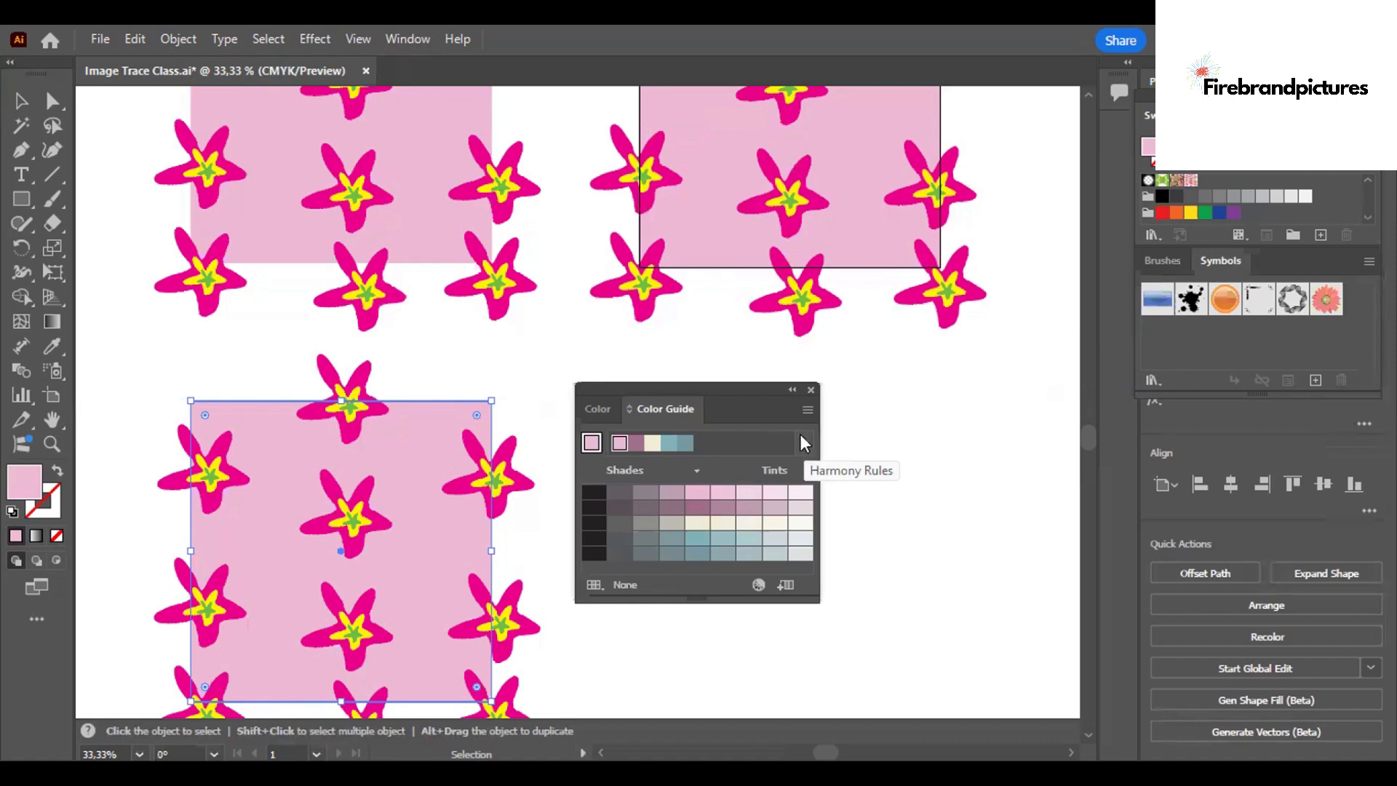
Browse the Color Guide's harmony rules and choose the Pentagram harmony based on the square's pink.
{"action": "left_click", "coordinate": [804, 442]}
{"action": "left_click", "coordinate": [799, 108]}
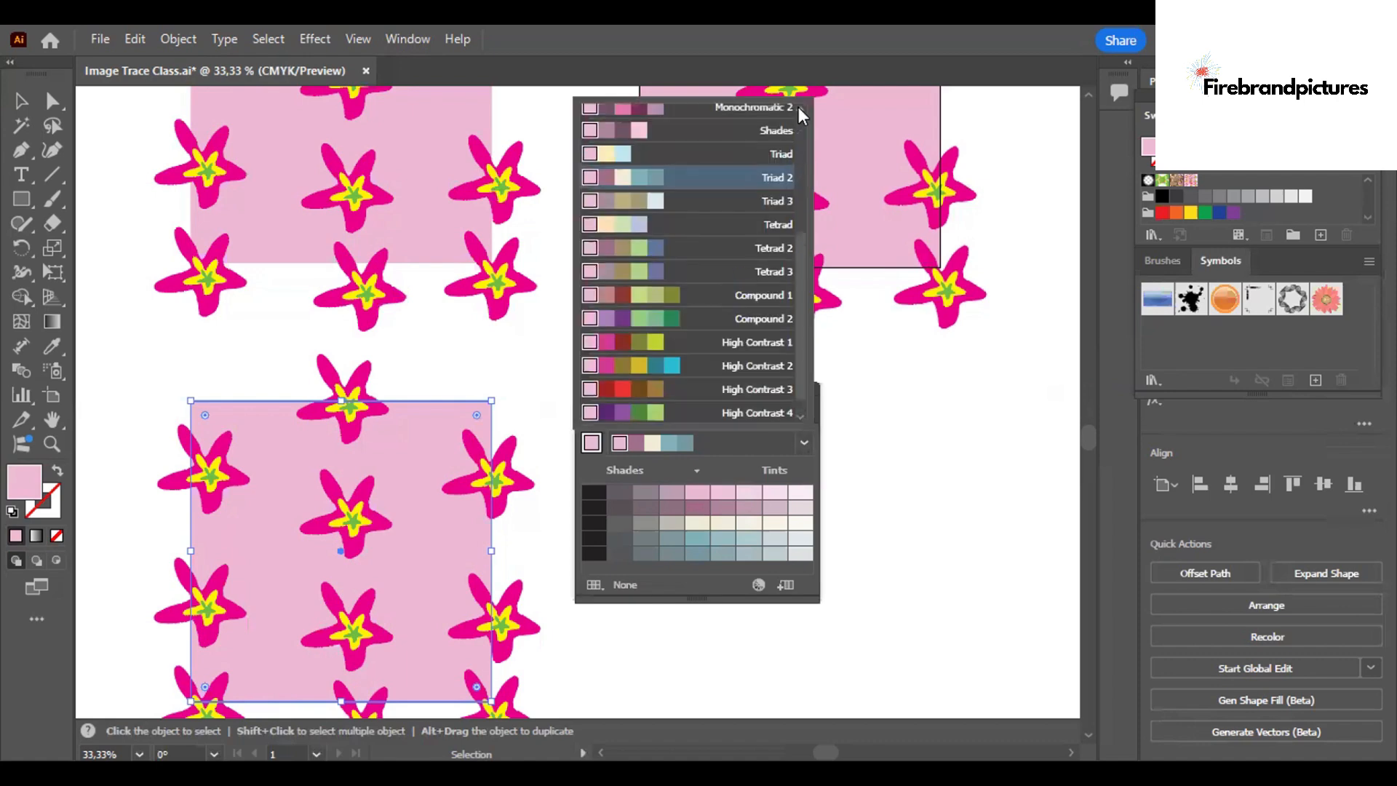
{"action": "scroll", "coordinate": [797, 107], "scroll_direction": "up", "scroll_amount": 2}
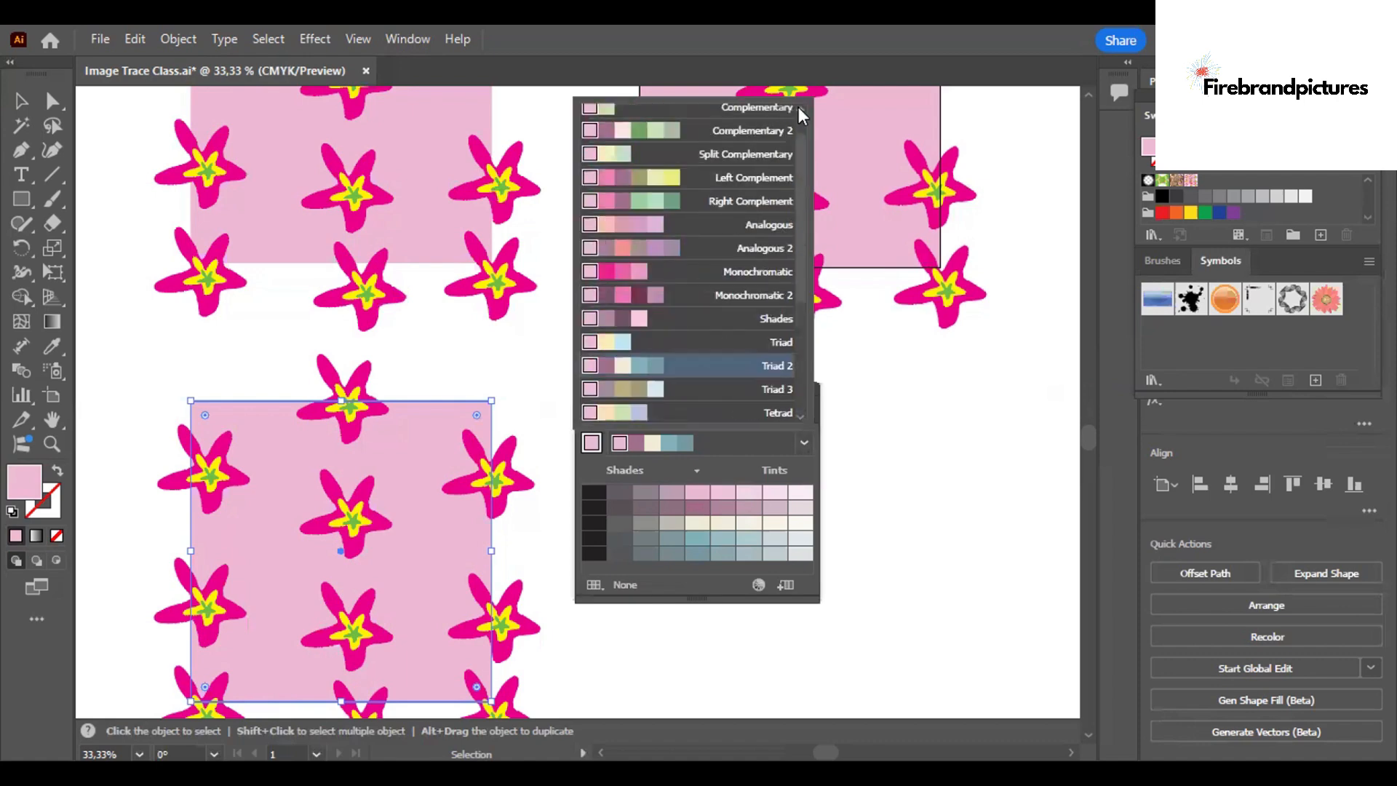
{"action": "scroll", "coordinate": [798, 107], "scroll_direction": "up", "scroll_amount": 1}
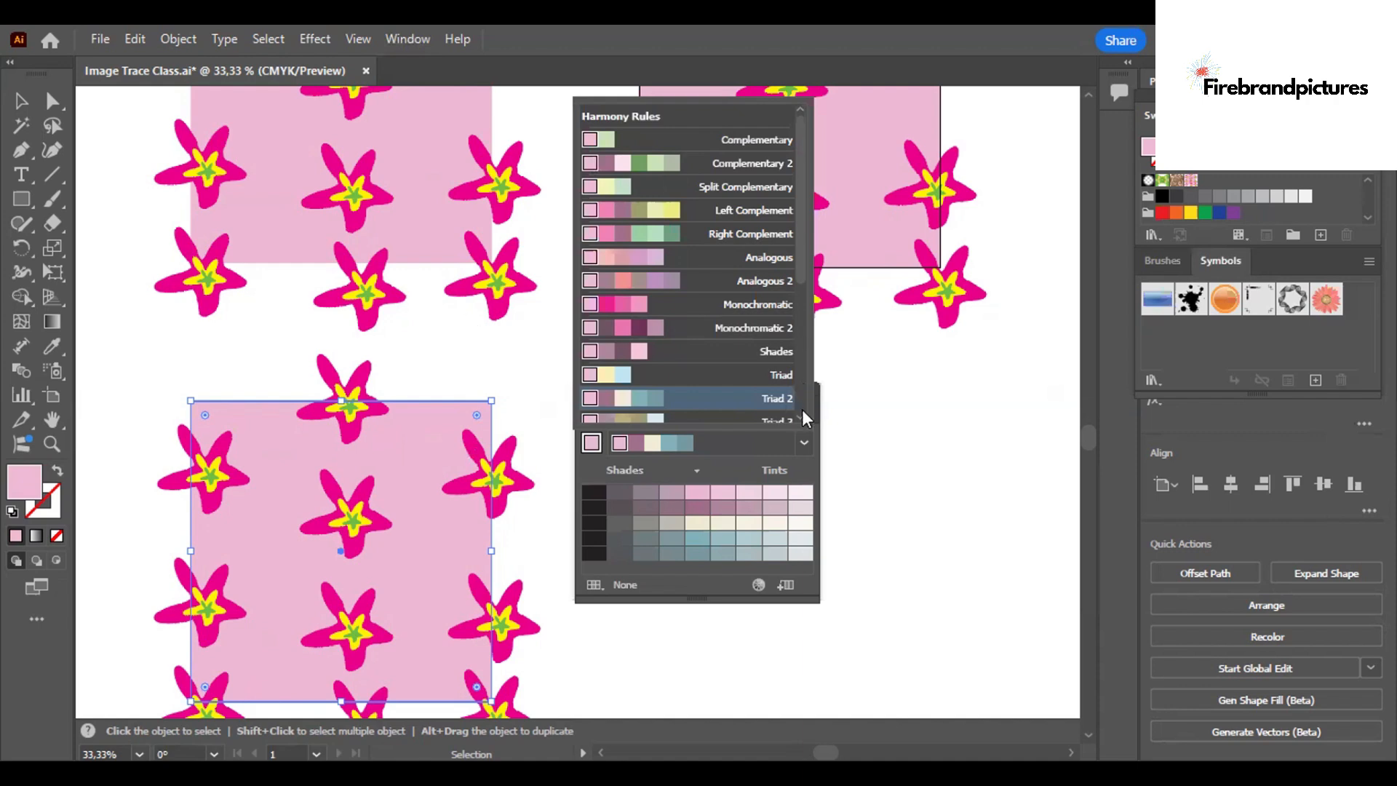
{"action": "scroll", "coordinate": [801, 409], "scroll_direction": "down", "scroll_amount": 5}
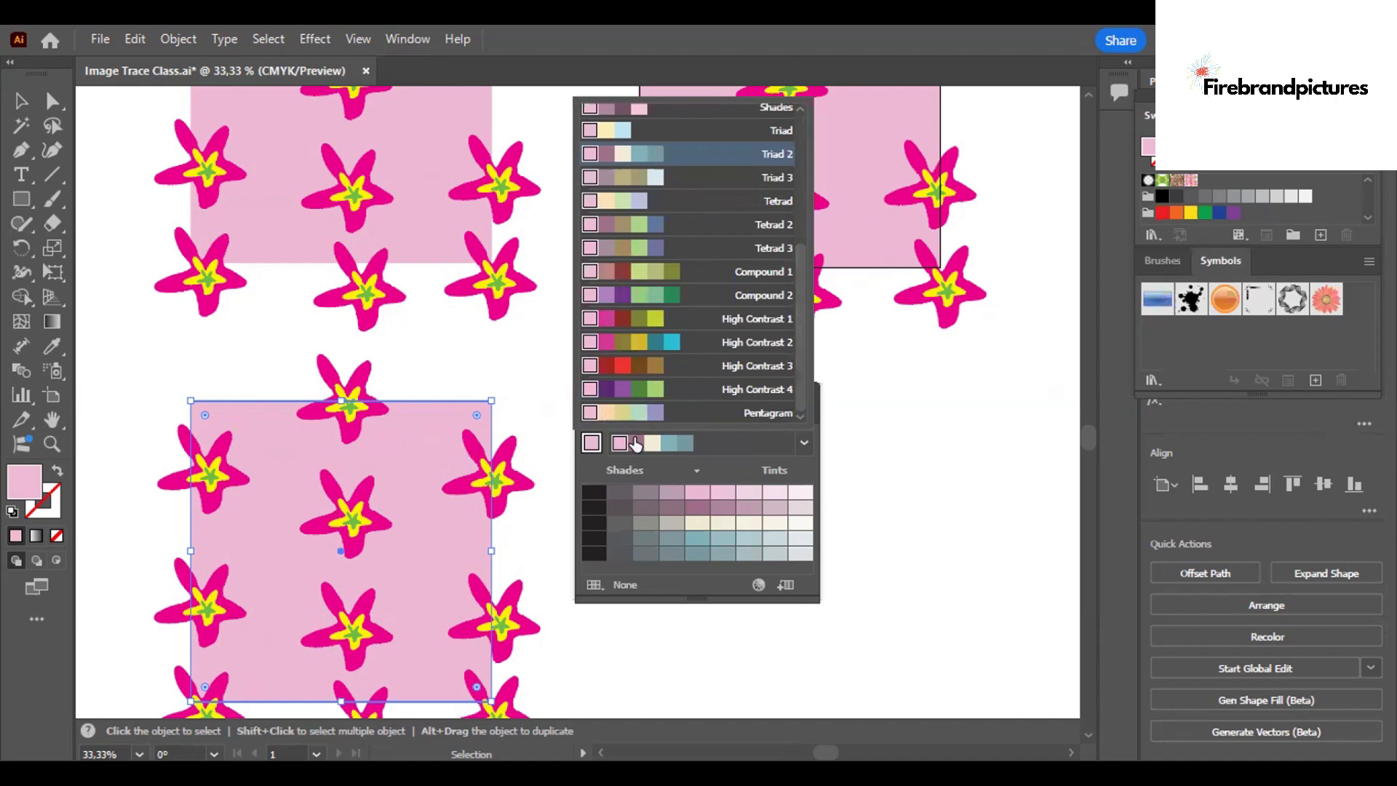
{"action": "left_click", "coordinate": [605, 412]}
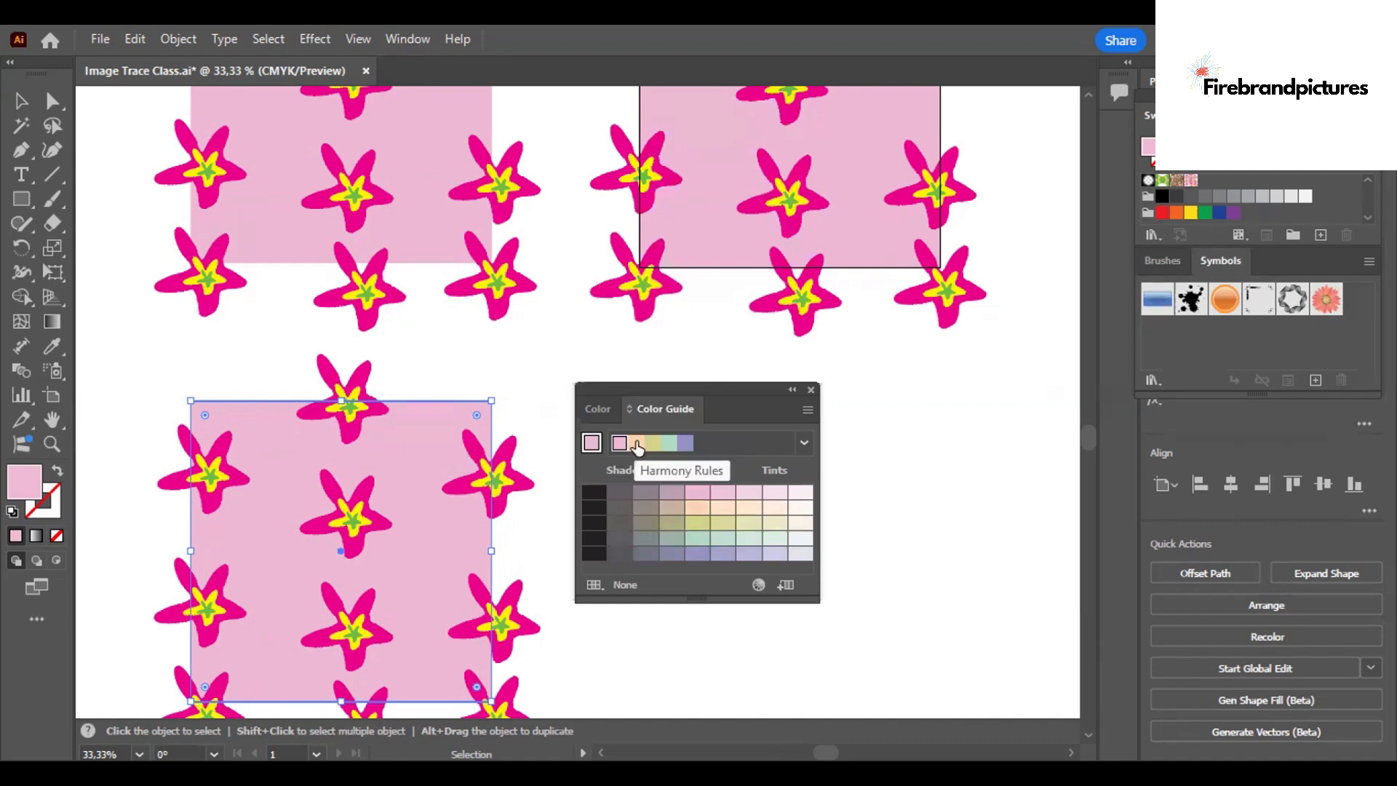
Fill the copied design's square with the peach color of the Pentagram harmony and deselect it.
{"action": "left_click", "coordinate": [636, 442]}
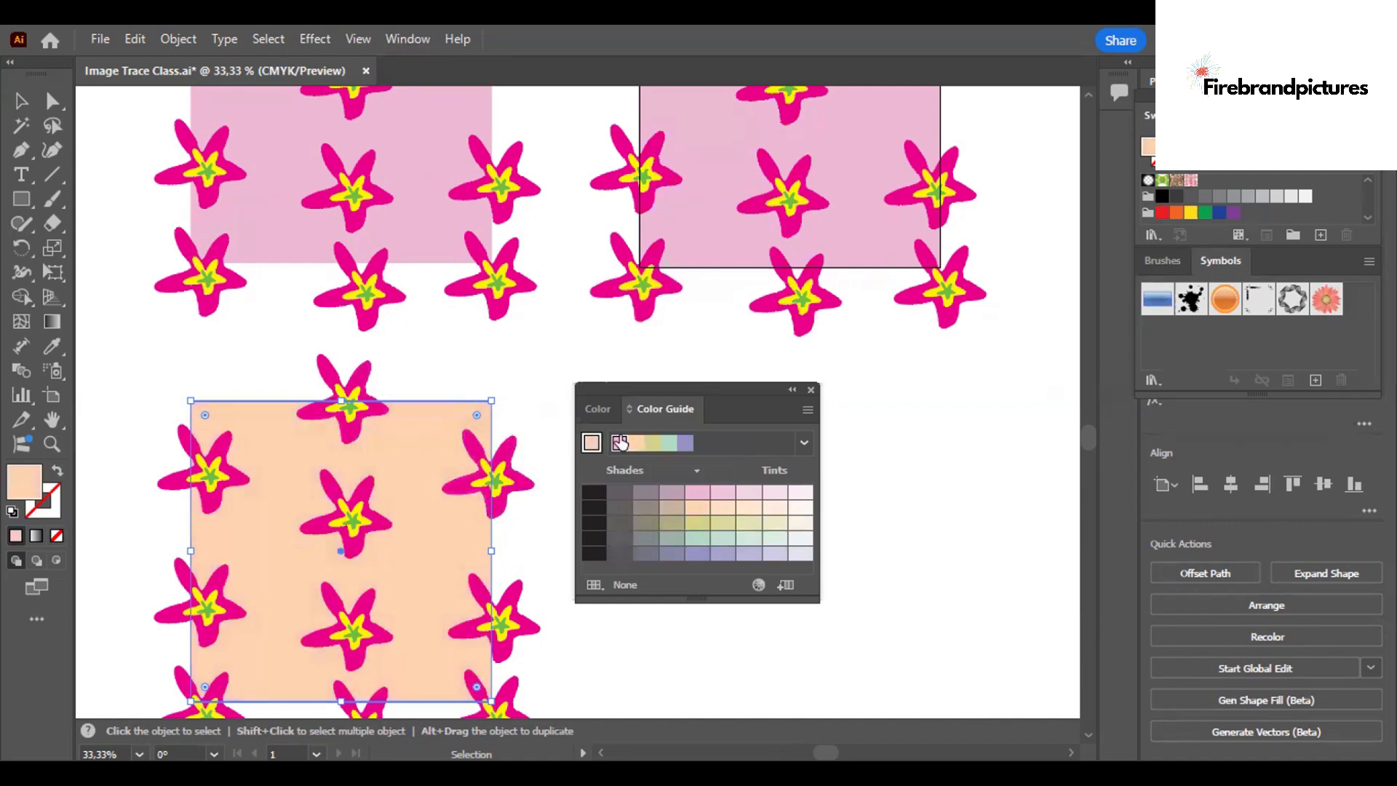
{"action": "left_click", "coordinate": [804, 438]}
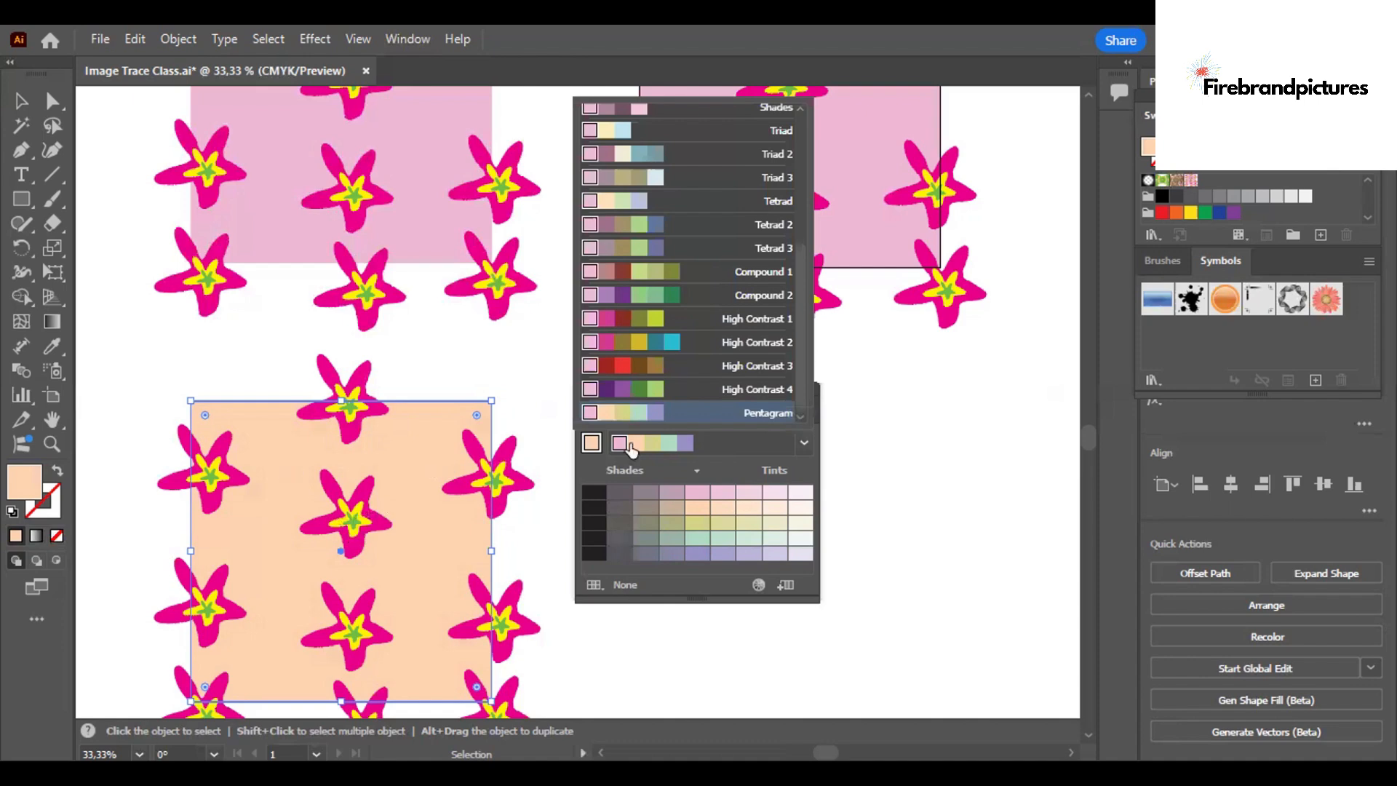
{"action": "left_click", "coordinate": [402, 435]}
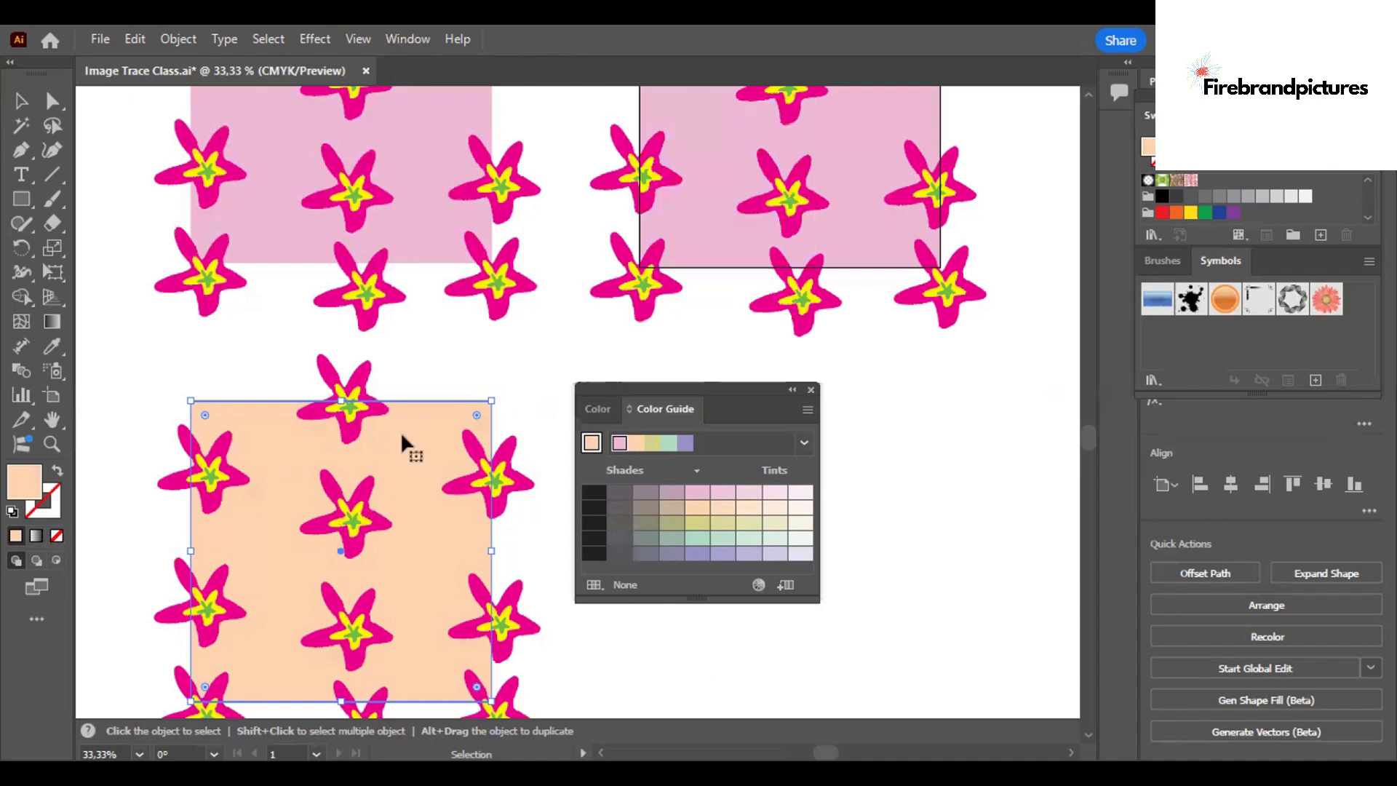
{"action": "left_click", "coordinate": [171, 368]}
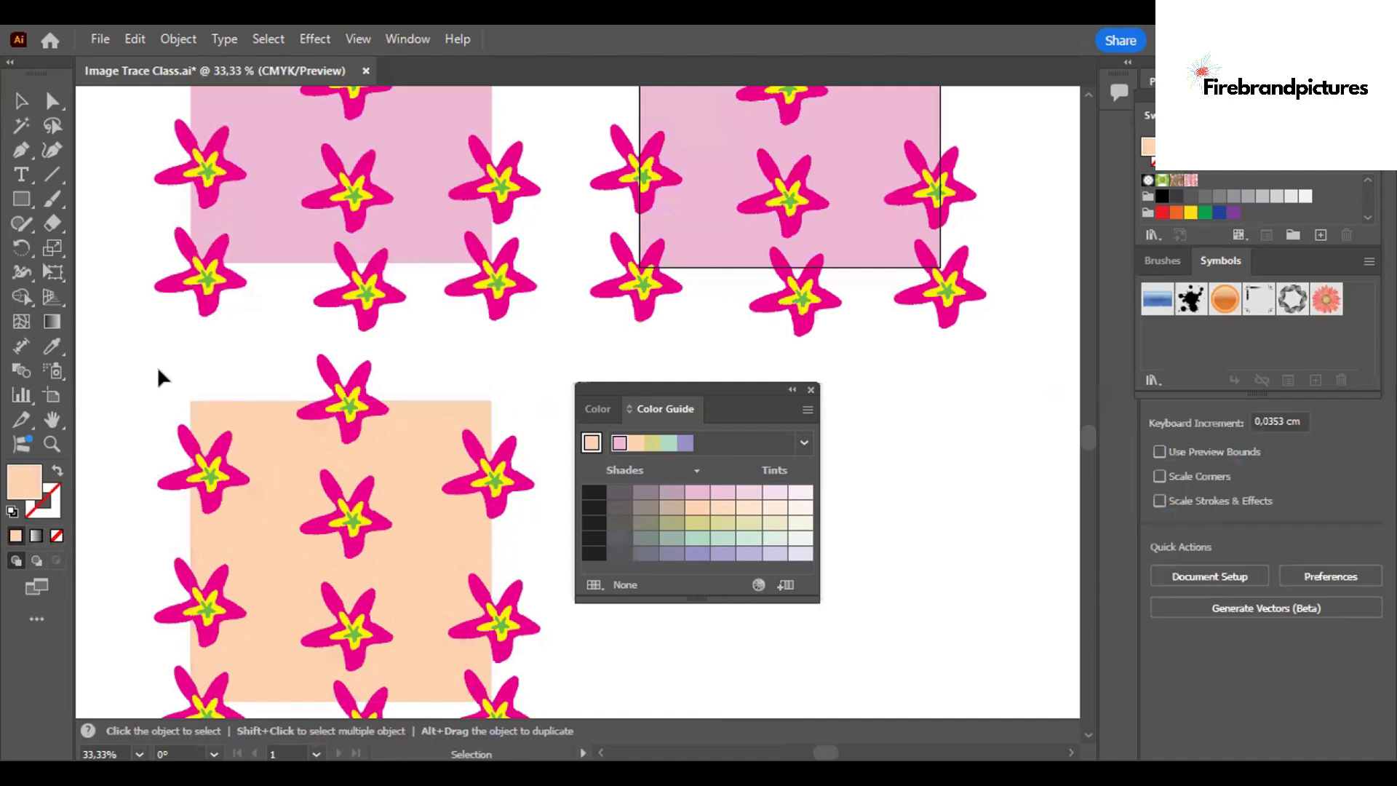
Show the rulers and try to select the whole peach starfish design.
{"action": "right_click", "coordinate": [331, 536]}
{"action": "left_click", "coordinate": [329, 515]}
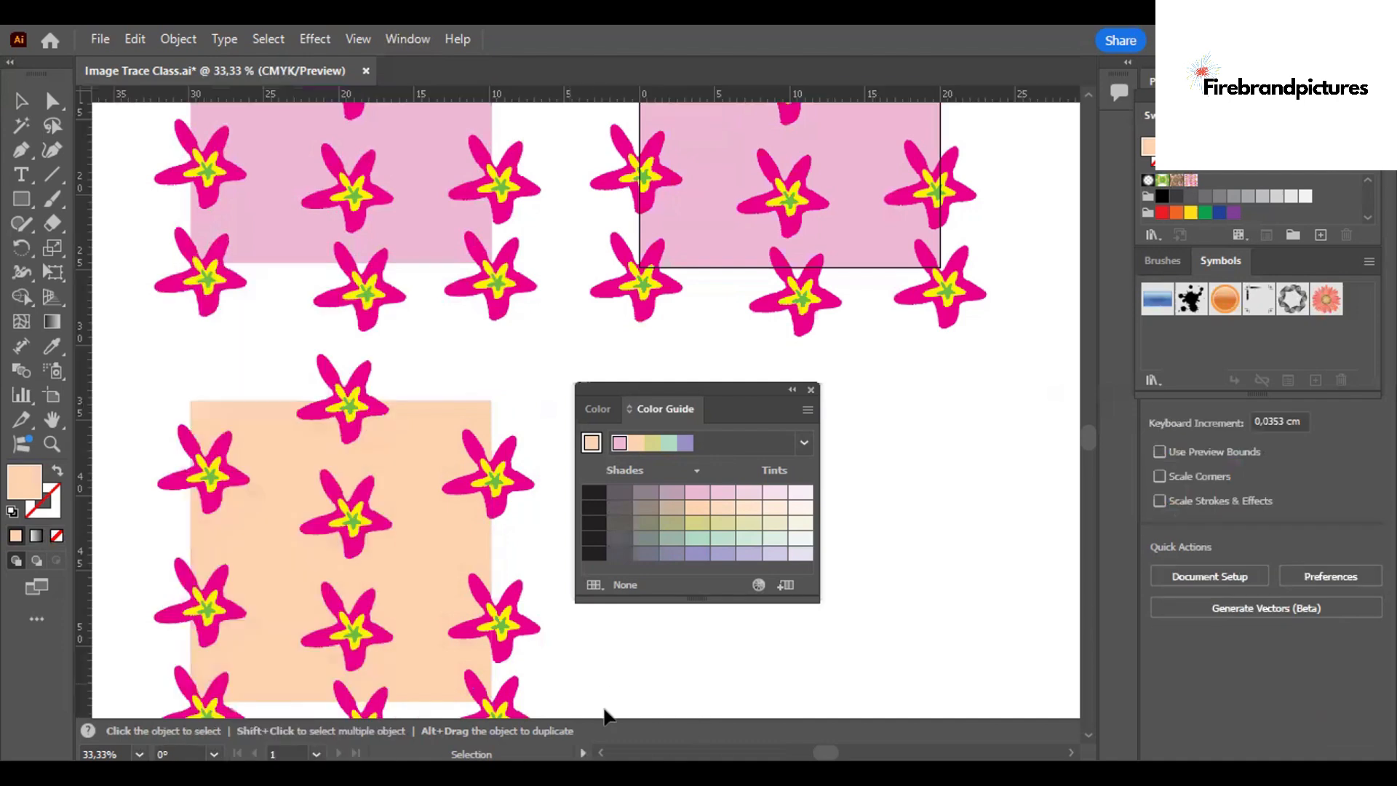
{"action": "left_click_drag", "start_coordinate": [426, 633], "coordinate": [147, 326]}
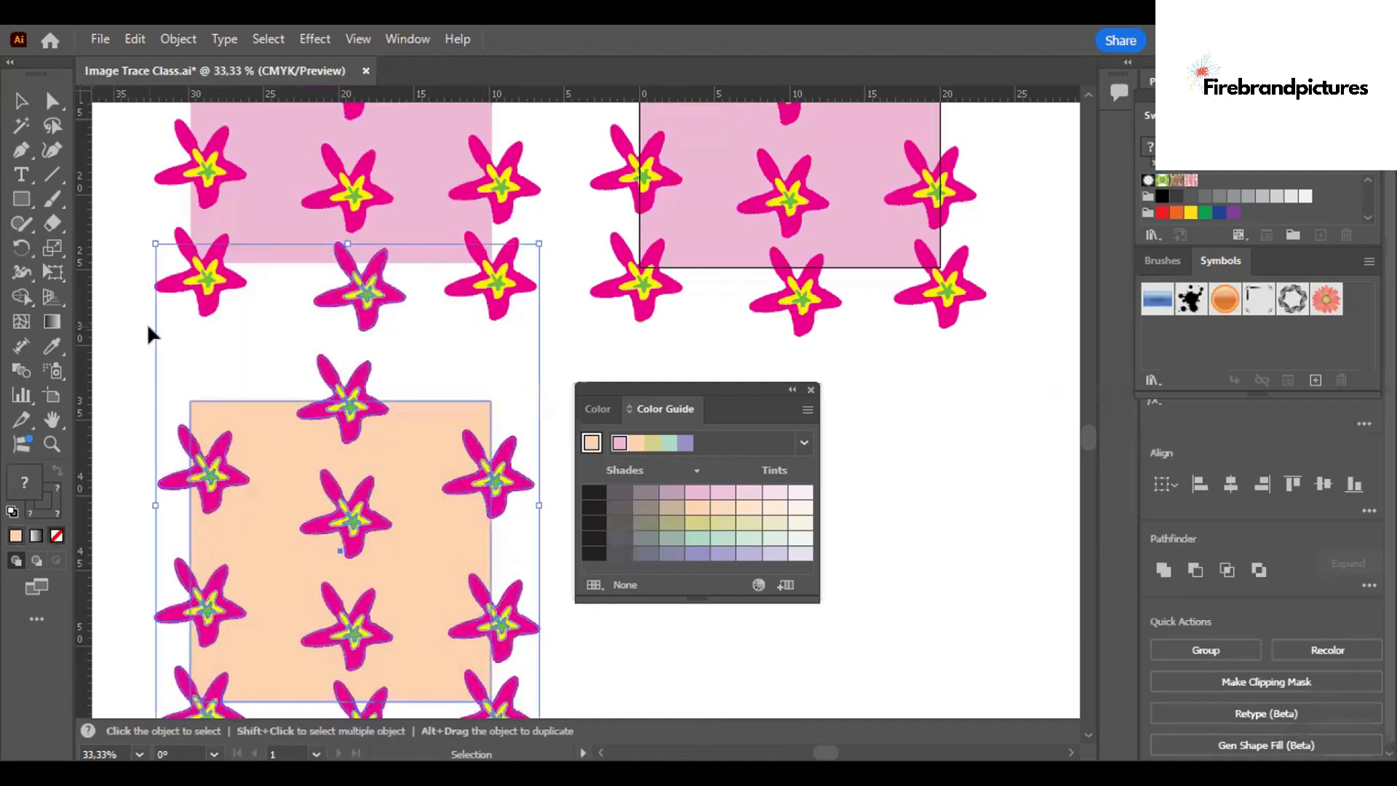
{"action": "left_click", "coordinate": [429, 353]}
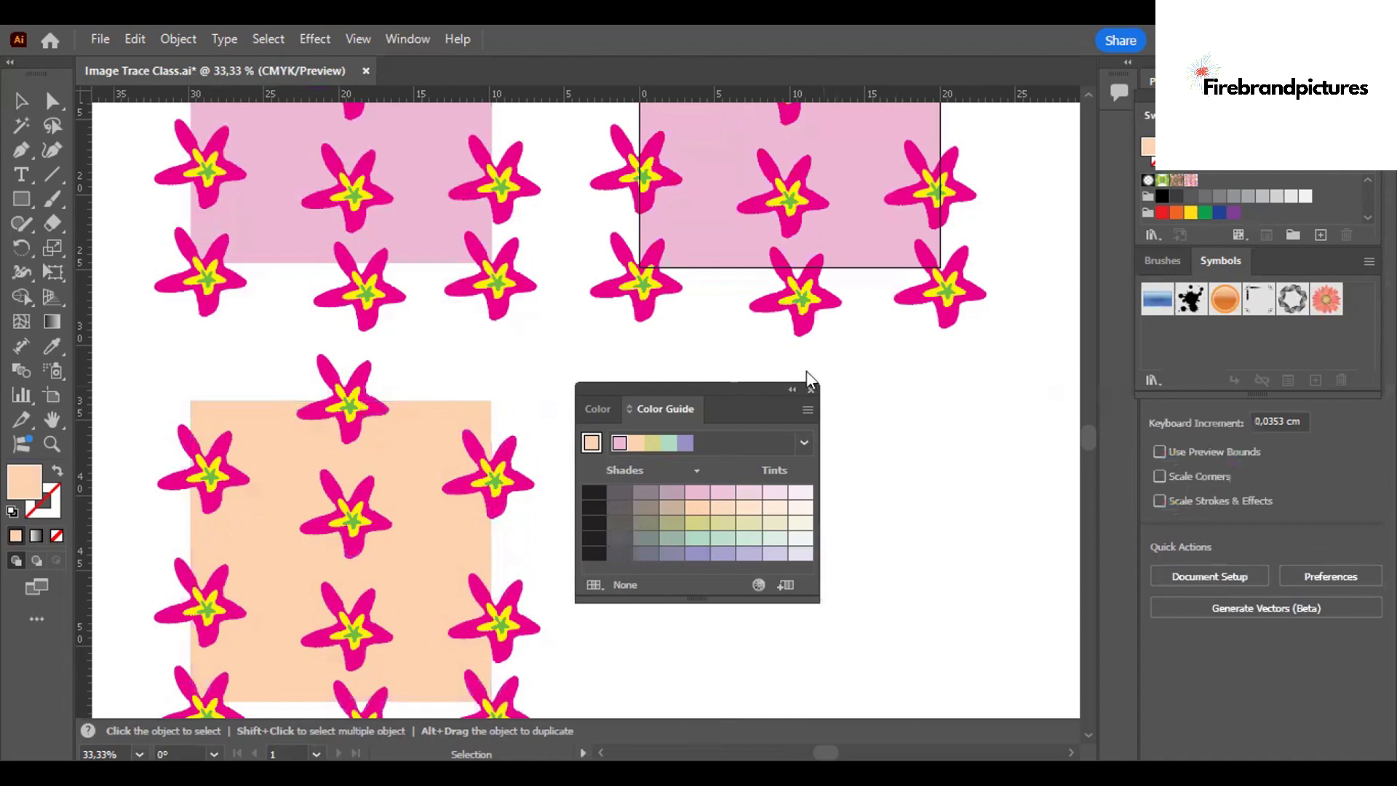
Duplicate the whole peach design with its starfish and place the copy diagonally below and beside it.
{"action": "key", "text": "ctrl+minus"}
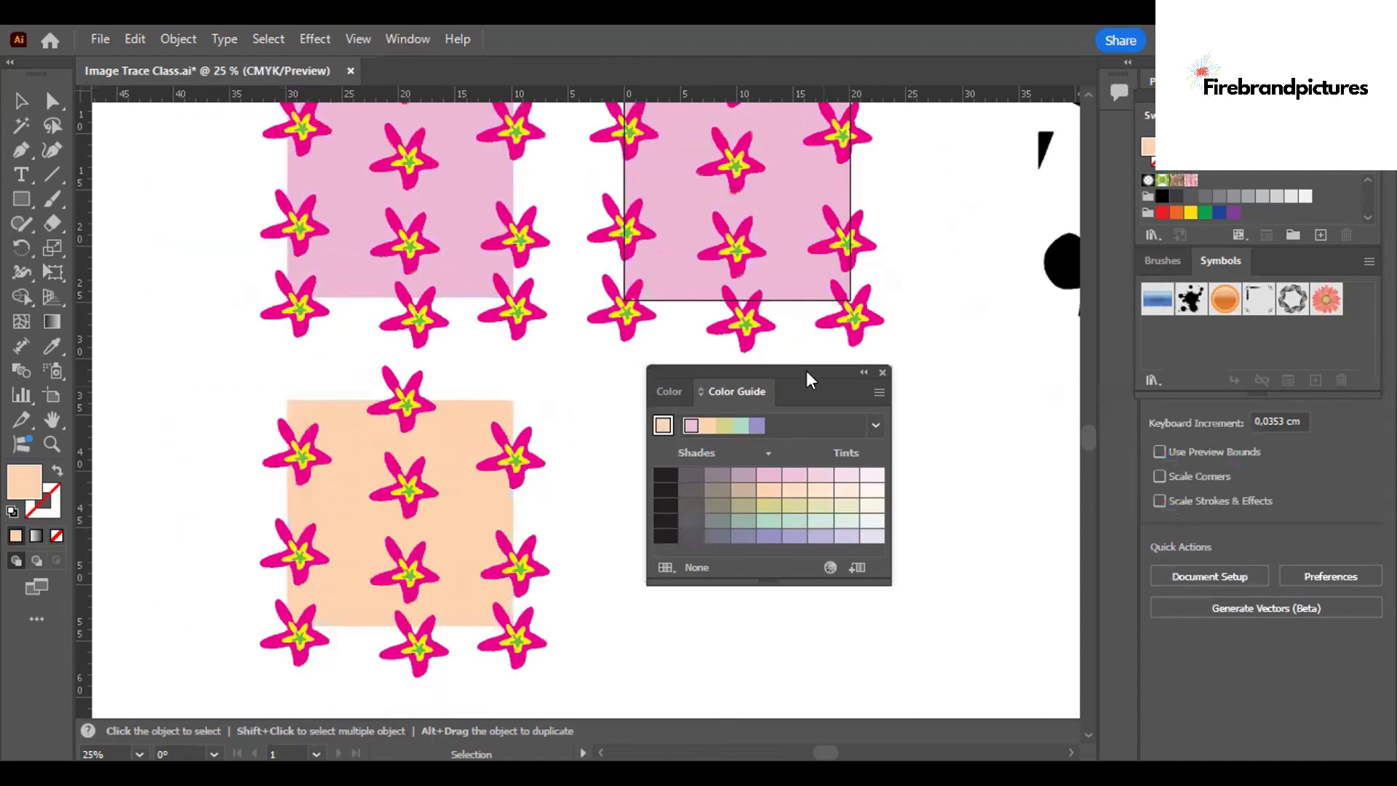
{"action": "left_click_drag", "start_coordinate": [587, 676], "coordinate": [248, 359]}
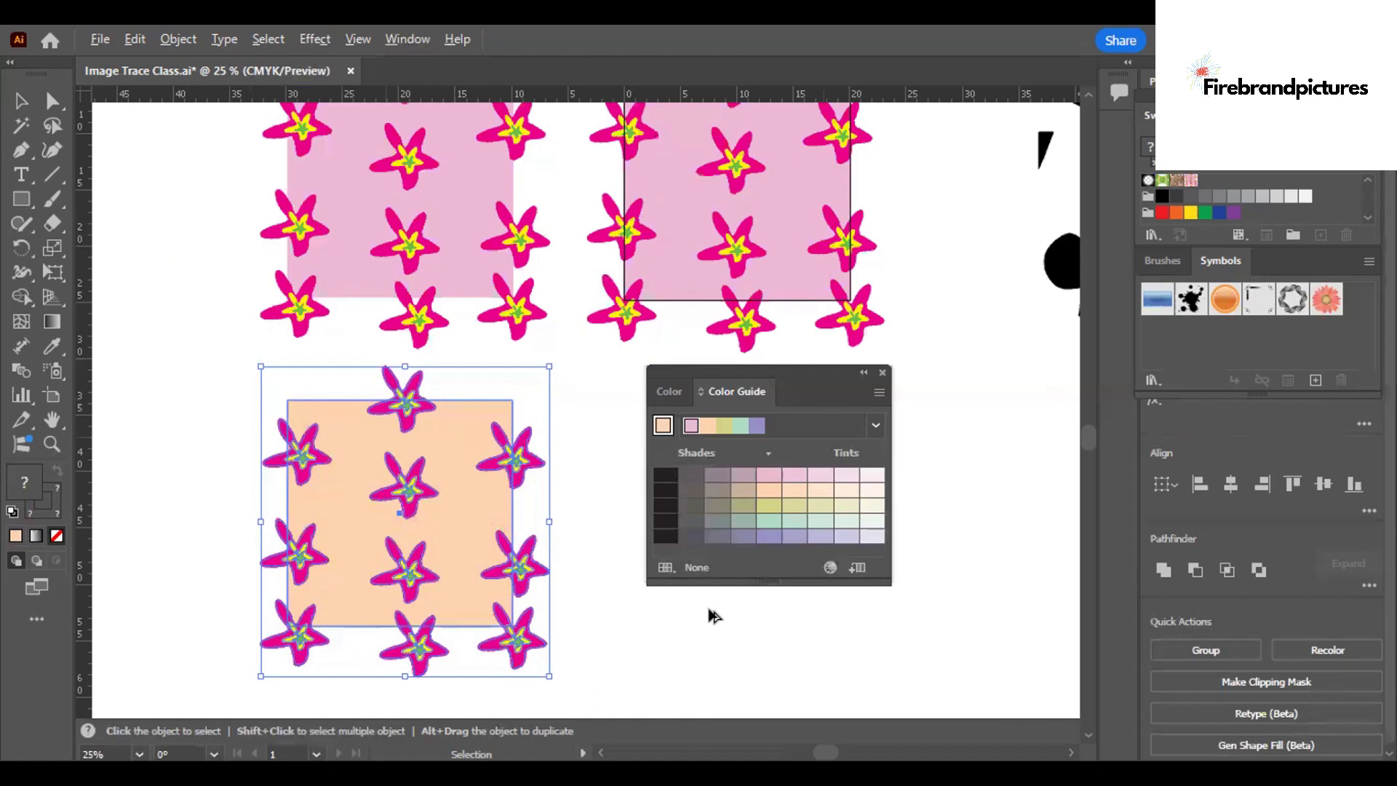
{"action": "left_click_drag", "start_coordinate": [386, 438], "coordinate": [710, 610]}
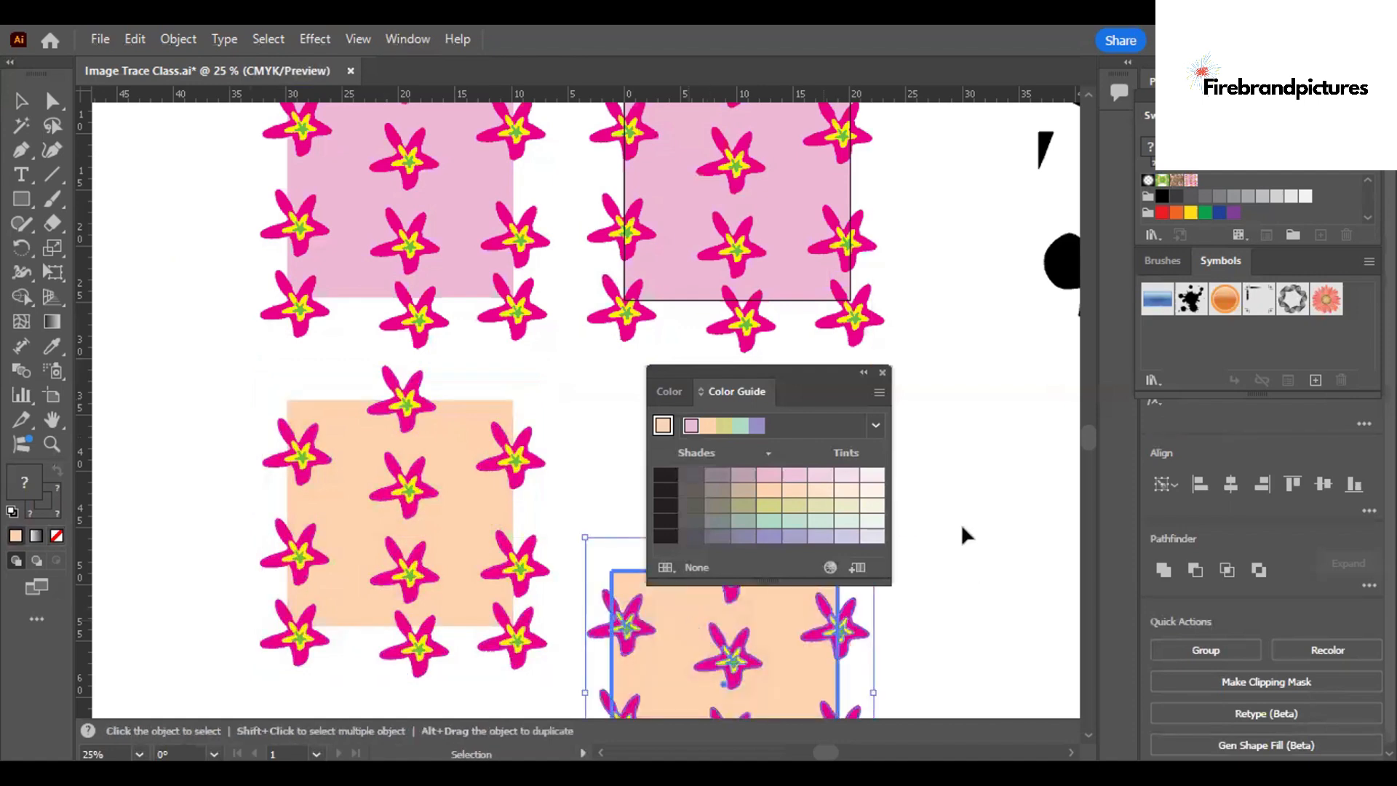
Fill the new copy's background square with the mint green of the Pentagram harmony and deselect it.
{"action": "left_click", "coordinate": [601, 641]}
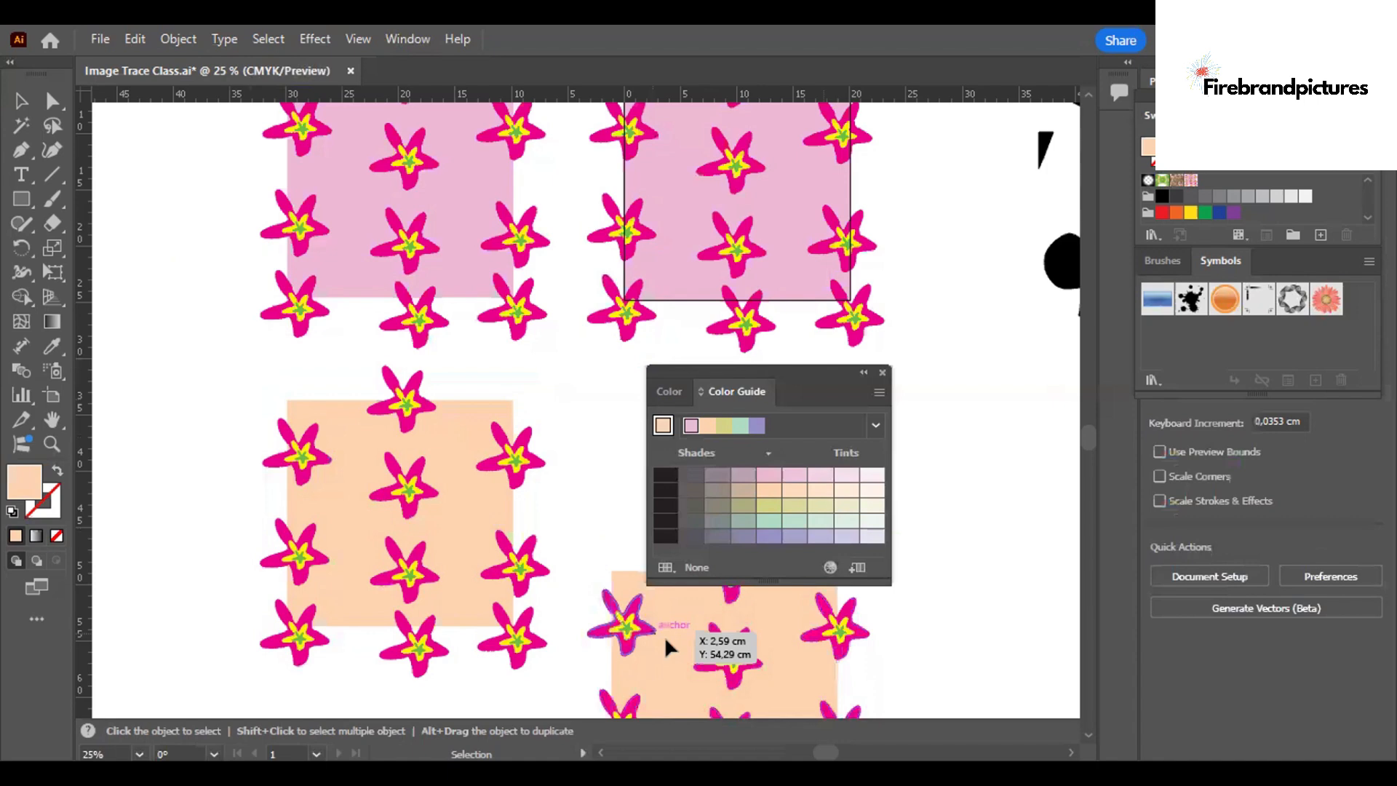
{"action": "left_click", "coordinate": [665, 636]}
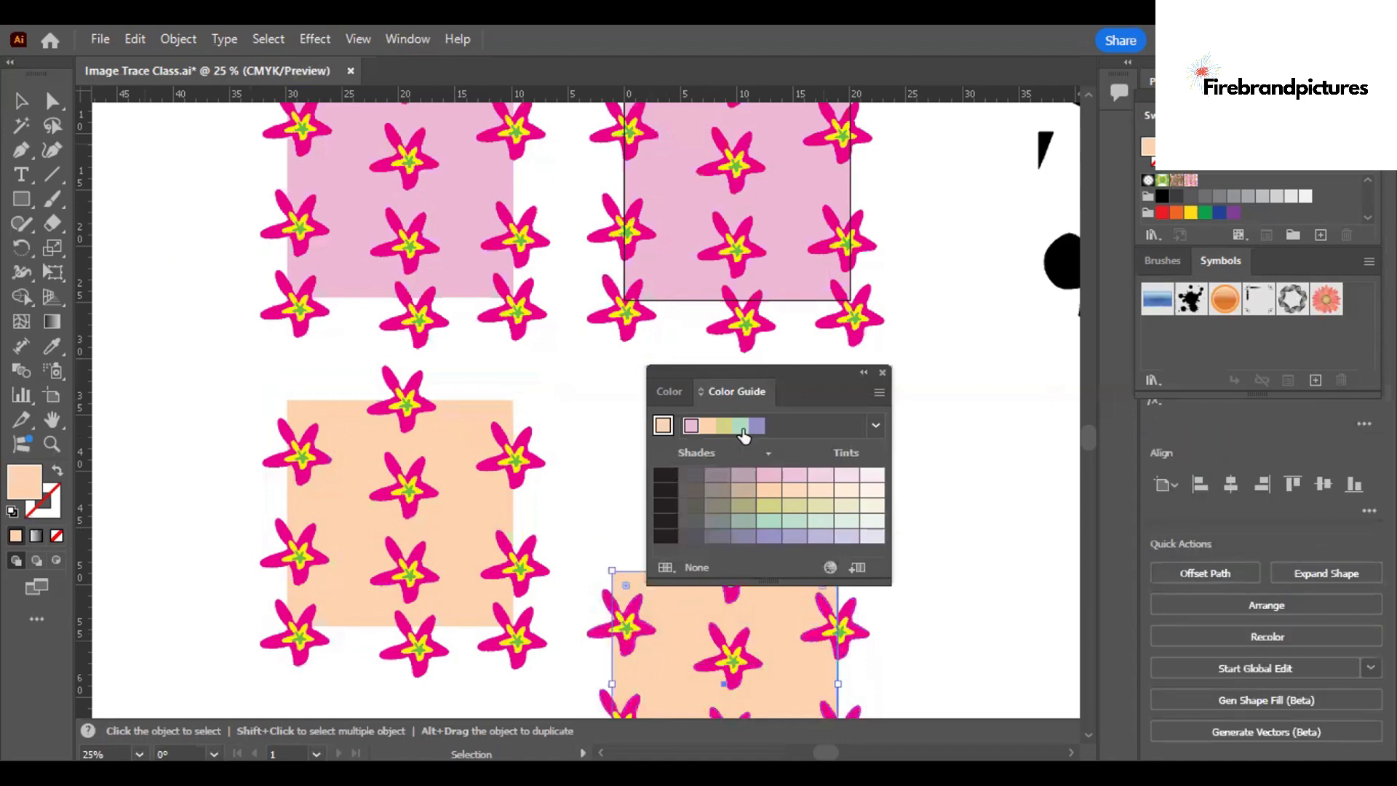
{"action": "left_click", "coordinate": [741, 428]}
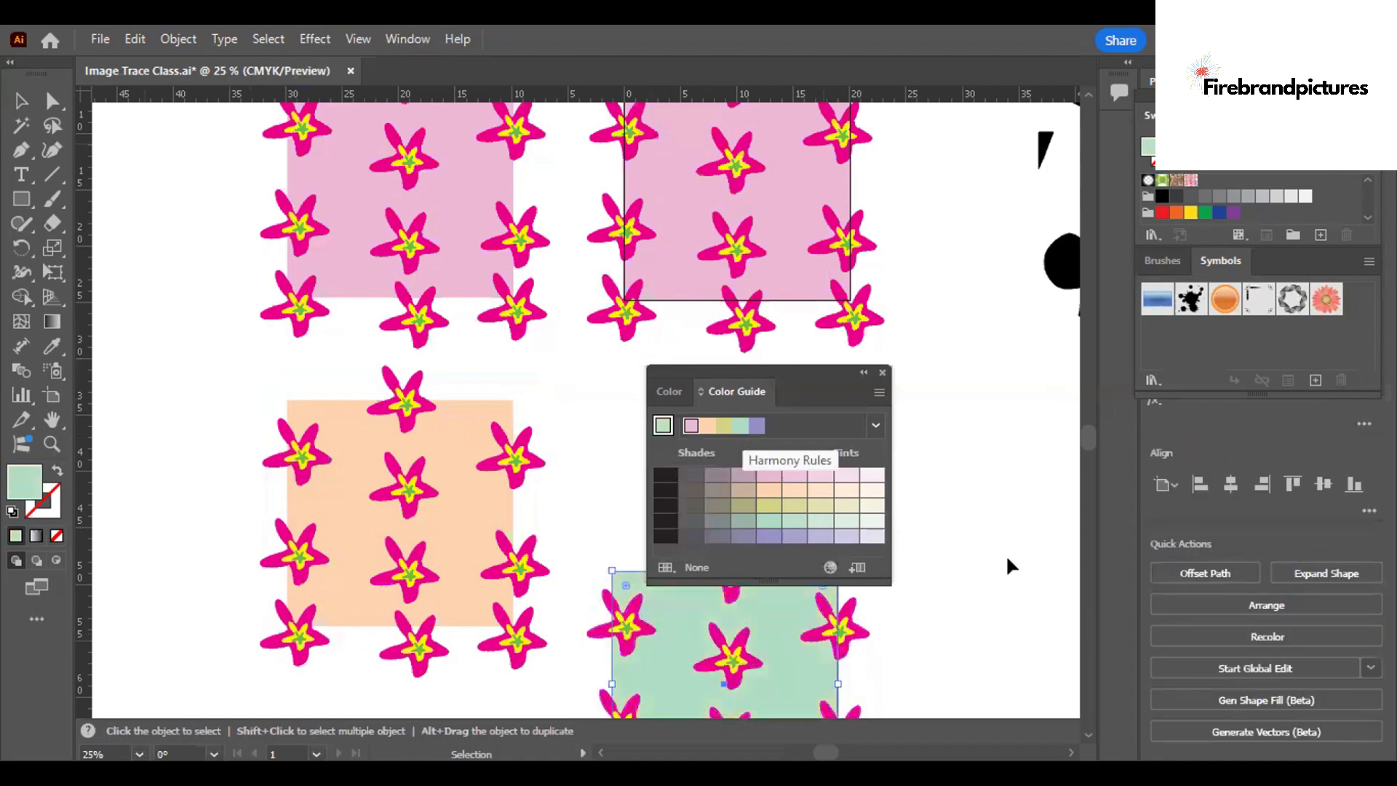
{"action": "left_click", "coordinate": [962, 328]}
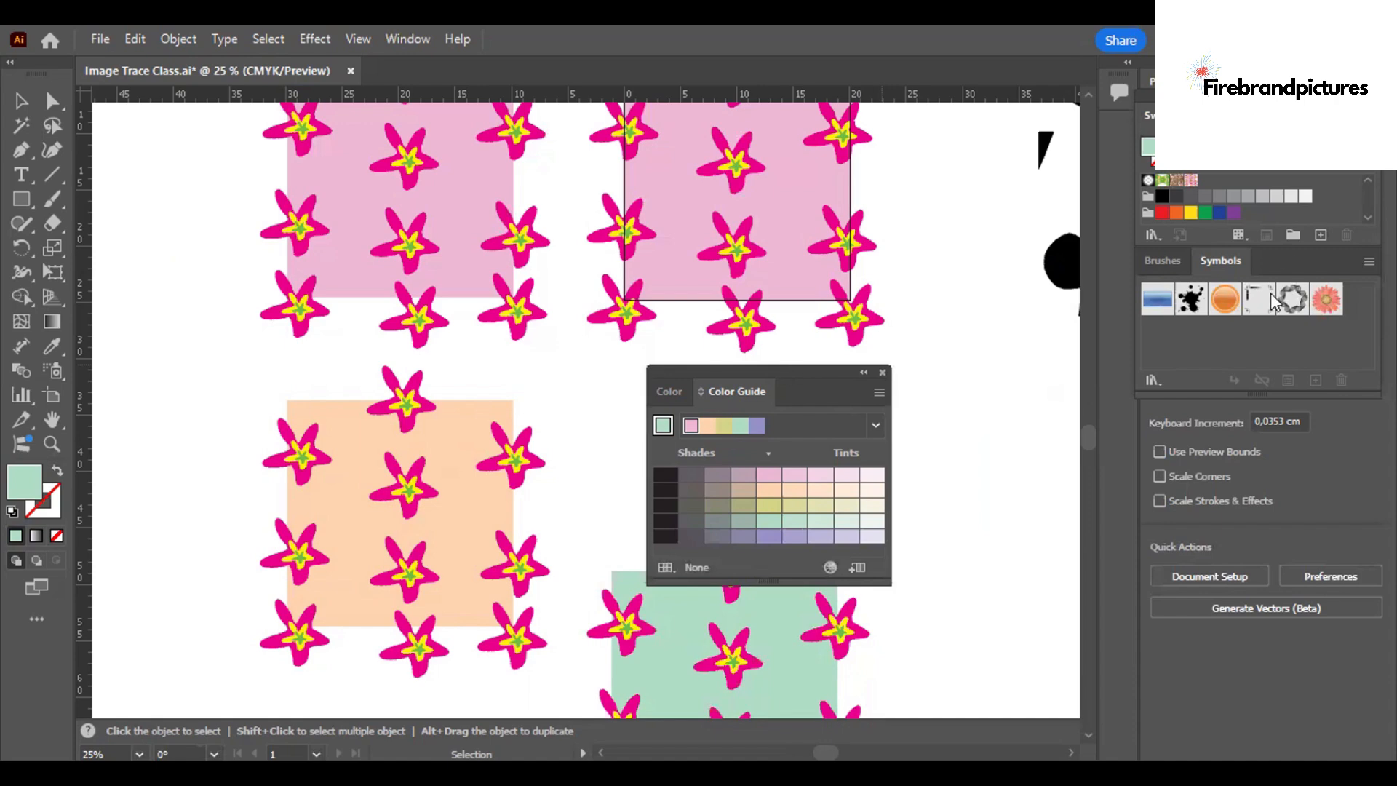
Dock the floating Color Guide between the Swatches panel and the Brushes and Symbols panels.
{"action": "left_click_drag", "start_coordinate": [1271, 294], "coordinate": [1279, 247]}
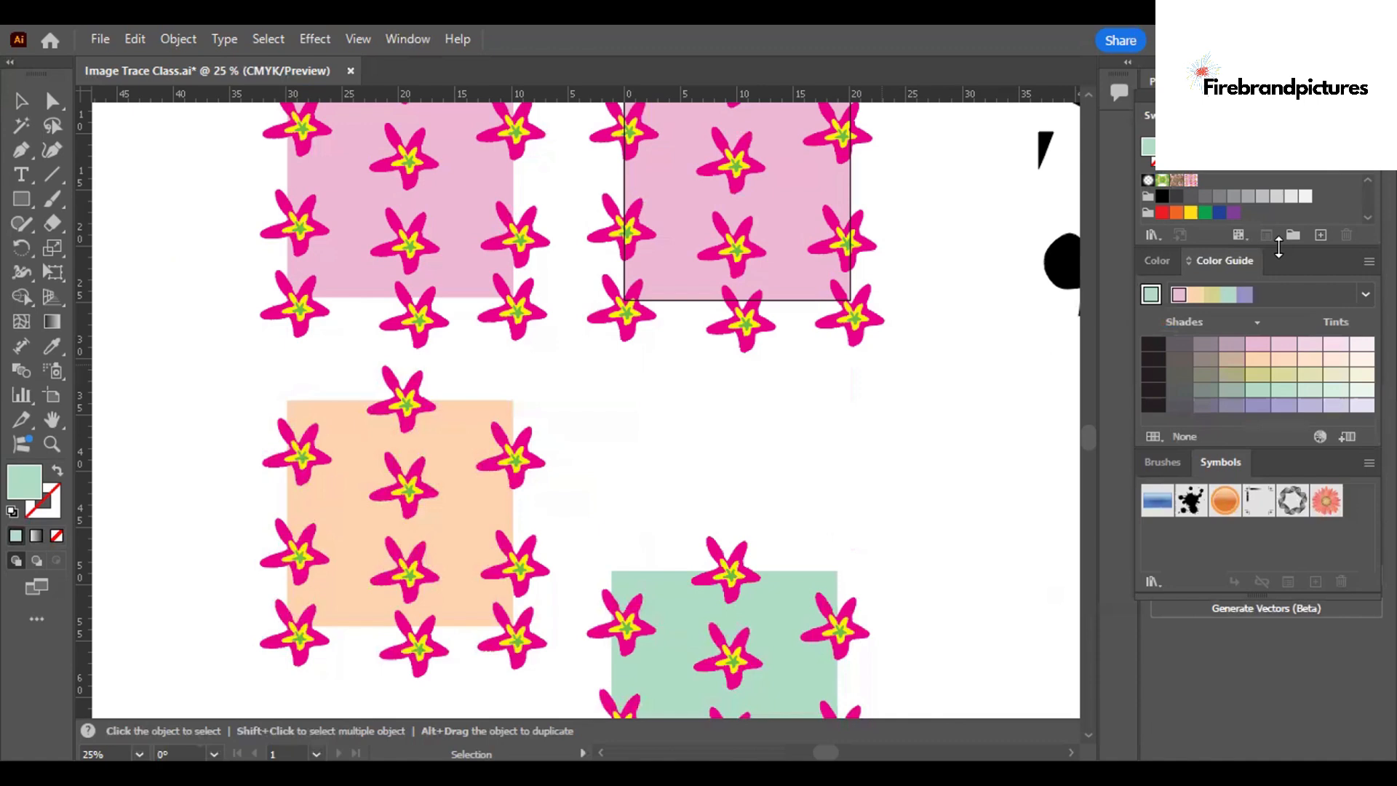